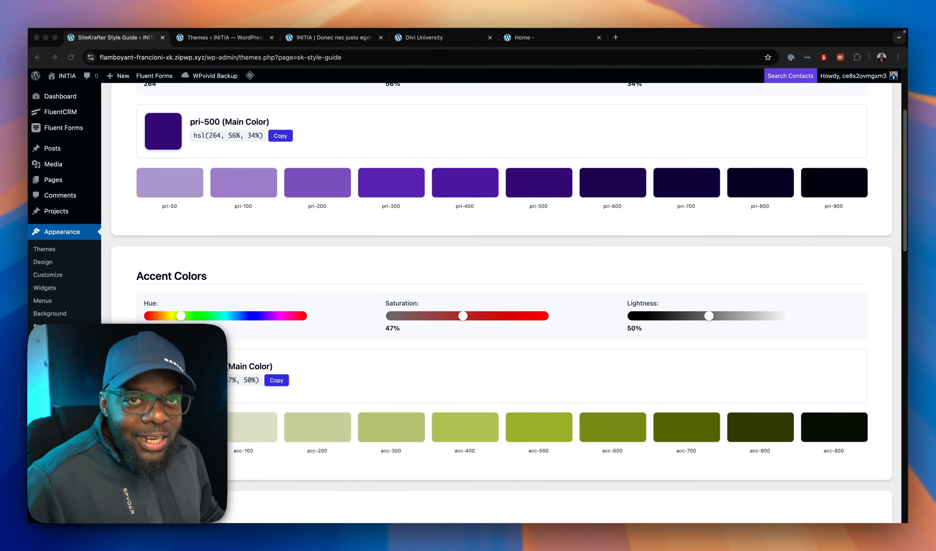
Set the primary color to hue 197, saturation 82% and lightness 45%, and copy the pri-500 value.
scroll(547, 292, up, 4)
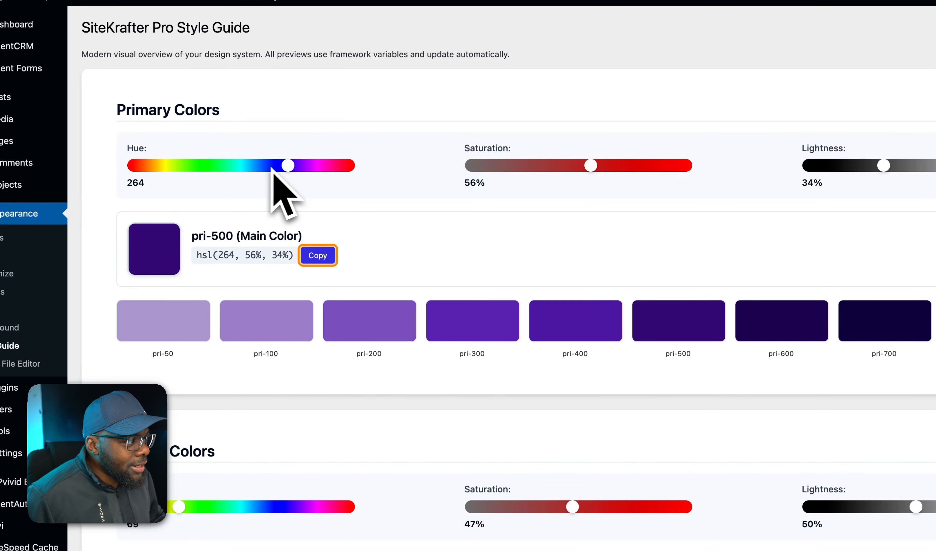
drag(285, 169, 250, 169)
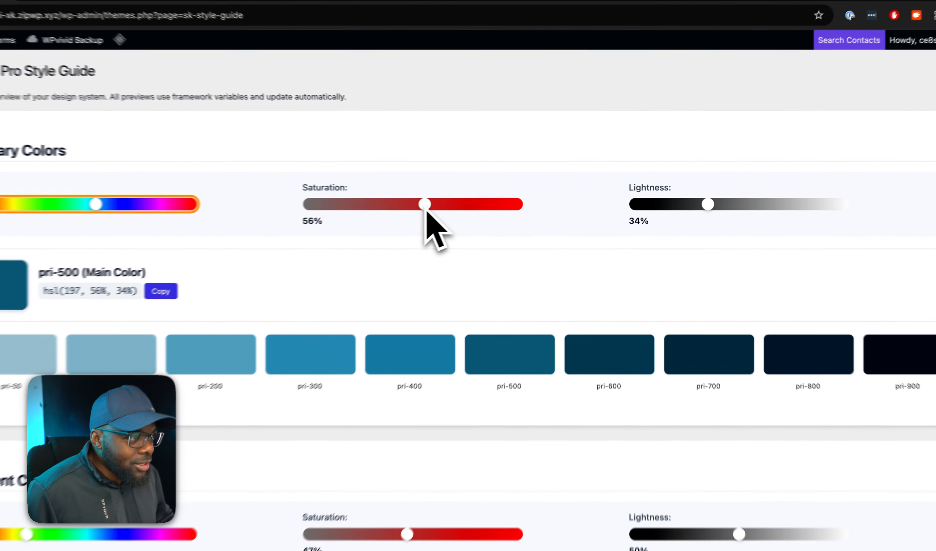
drag(425, 208, 473, 207)
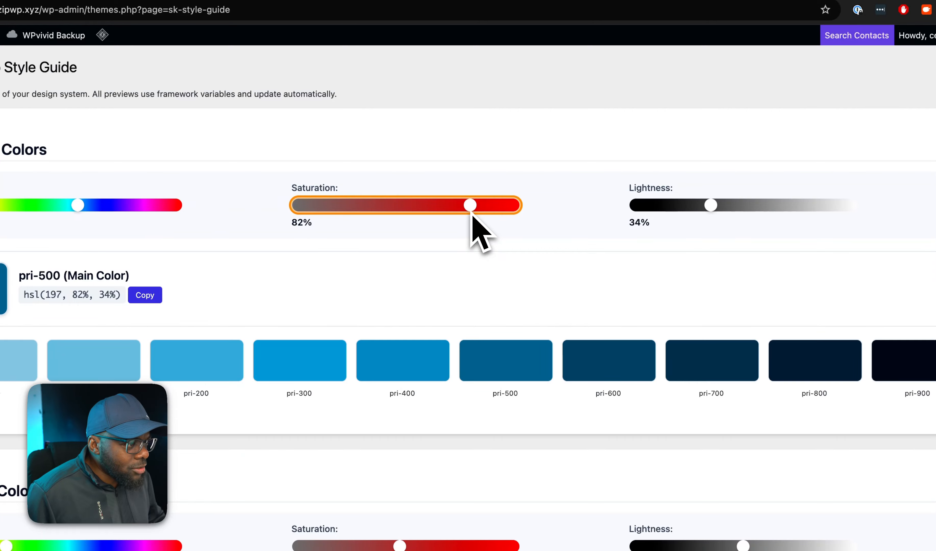
click(713, 207)
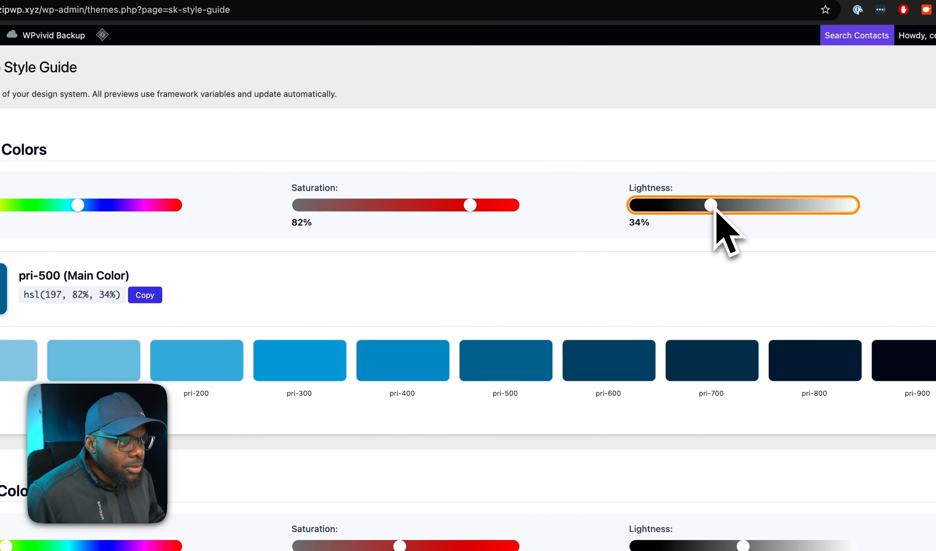
drag(713, 207, 735, 209)
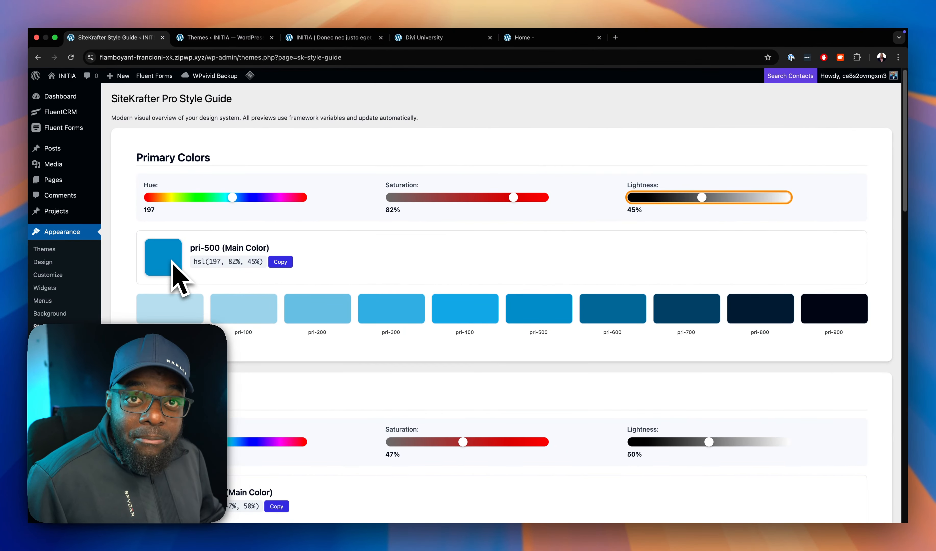
click(285, 264)
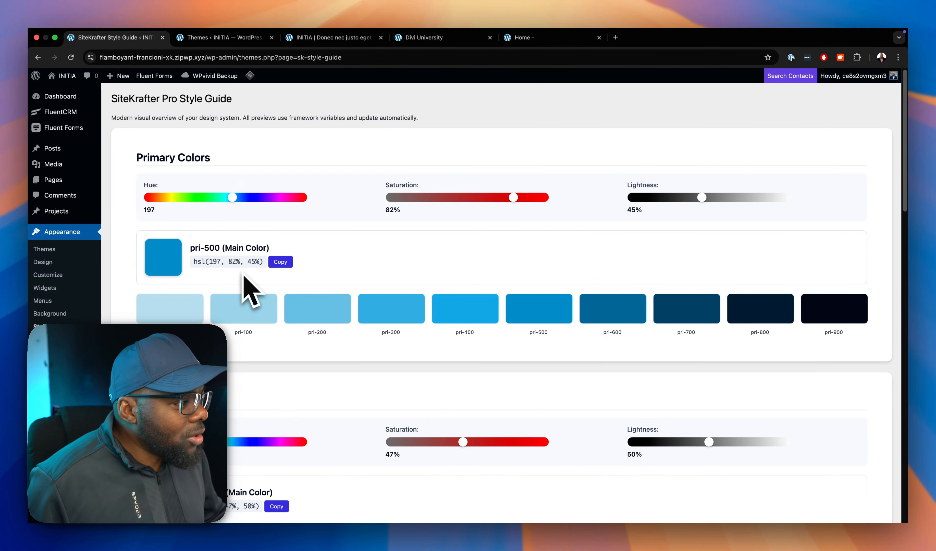
Set the accent color's hue to 78 and its lightness to 58%.
scroll(261, 364, down, 5)
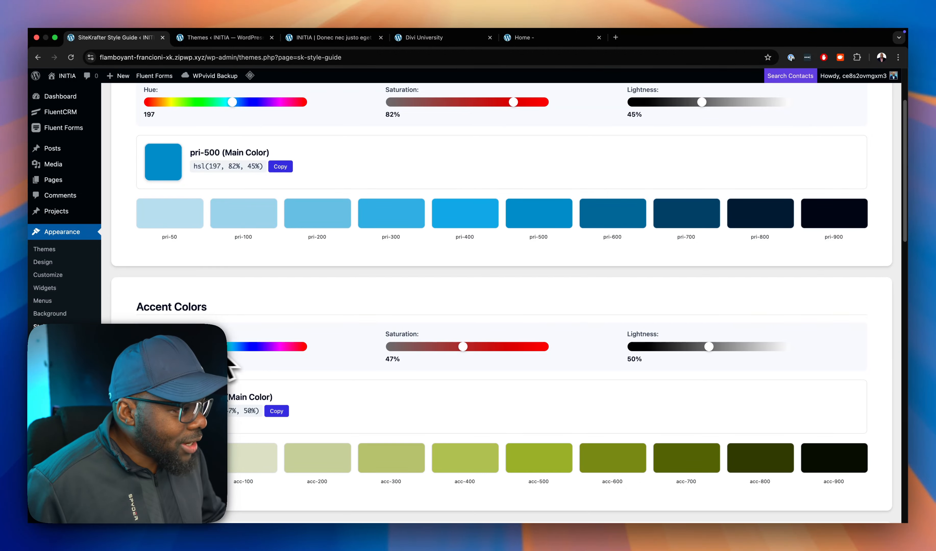
drag(183, 347, 190, 347)
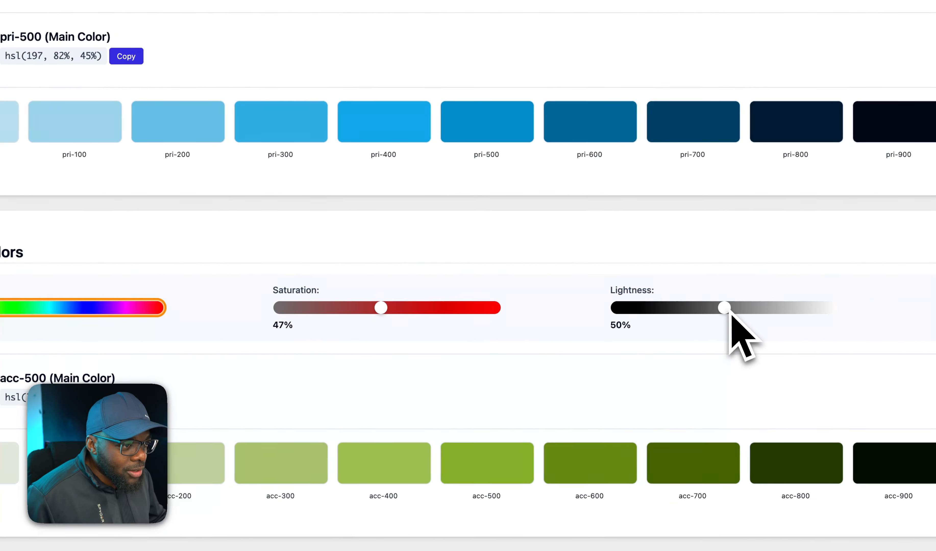
drag(913, 319, 916, 319)
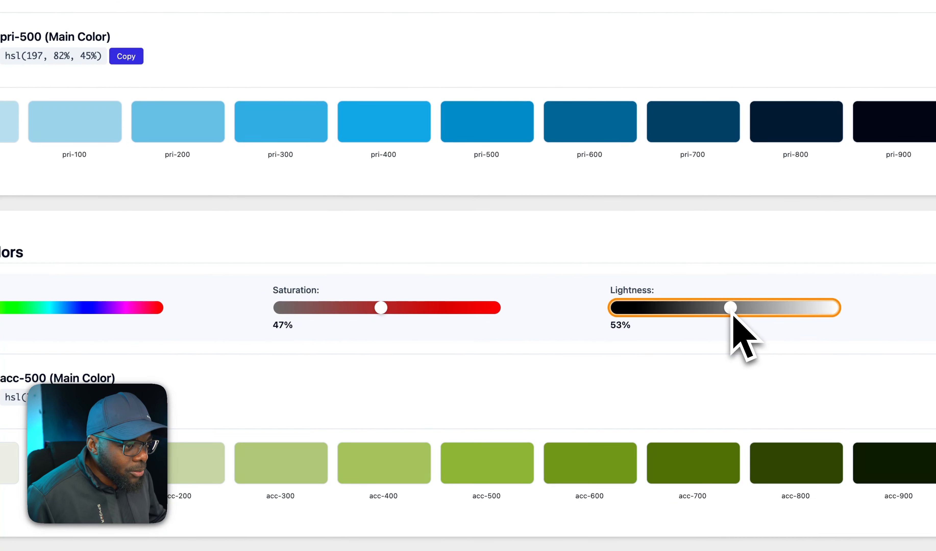
drag(731, 314, 745, 316)
Examine the style guide's accent shades, gray scale, typography, spacing and shadow scales, and component utilities.
scroll(601, 409, down, 3)
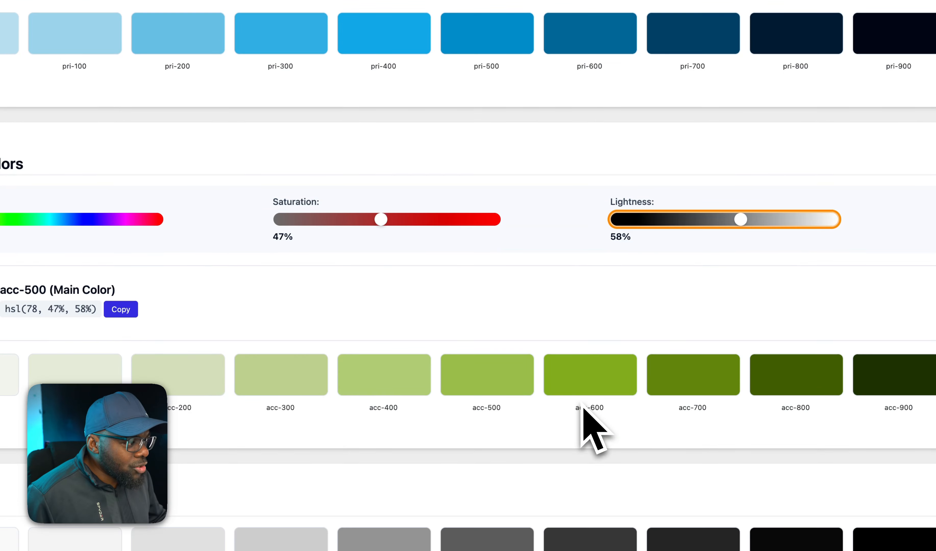
scroll(590, 420, down, 5)
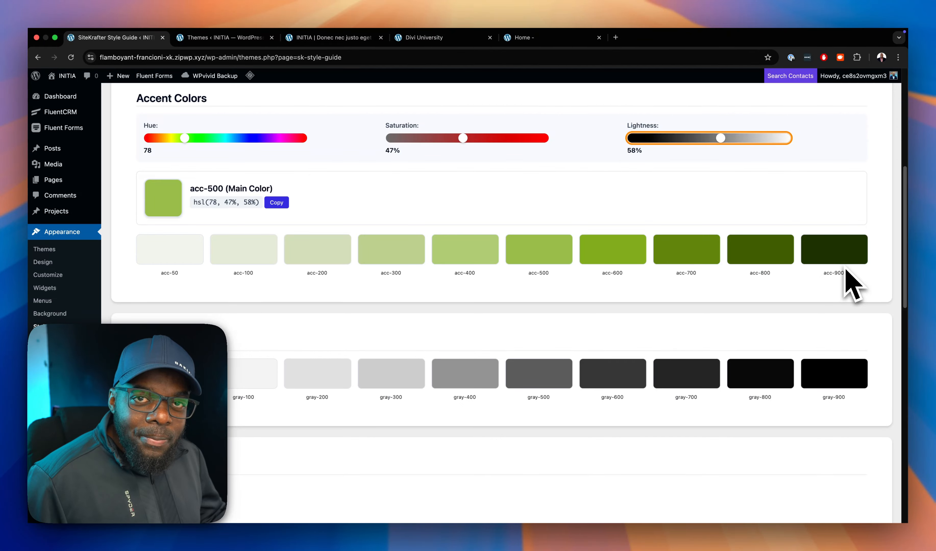
scroll(685, 328, down, 2)
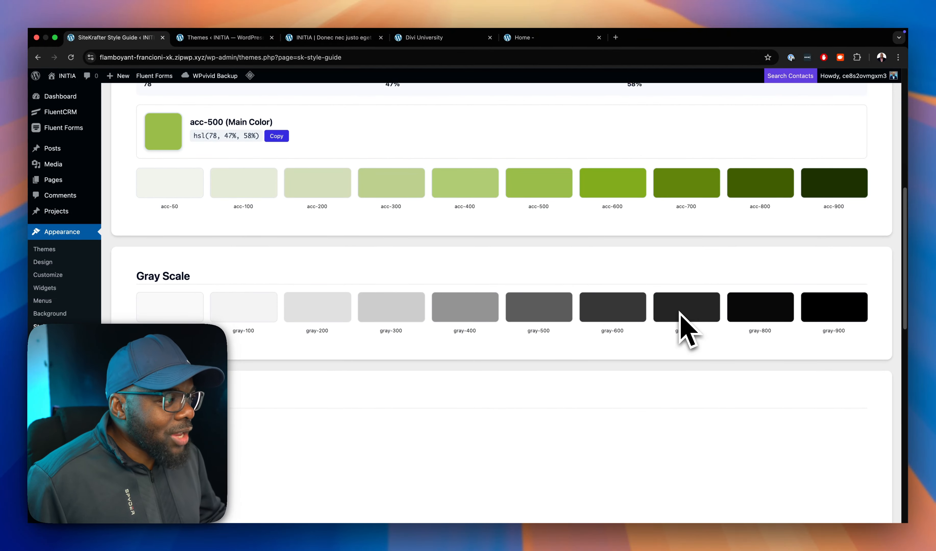
scroll(584, 333, down, 5)
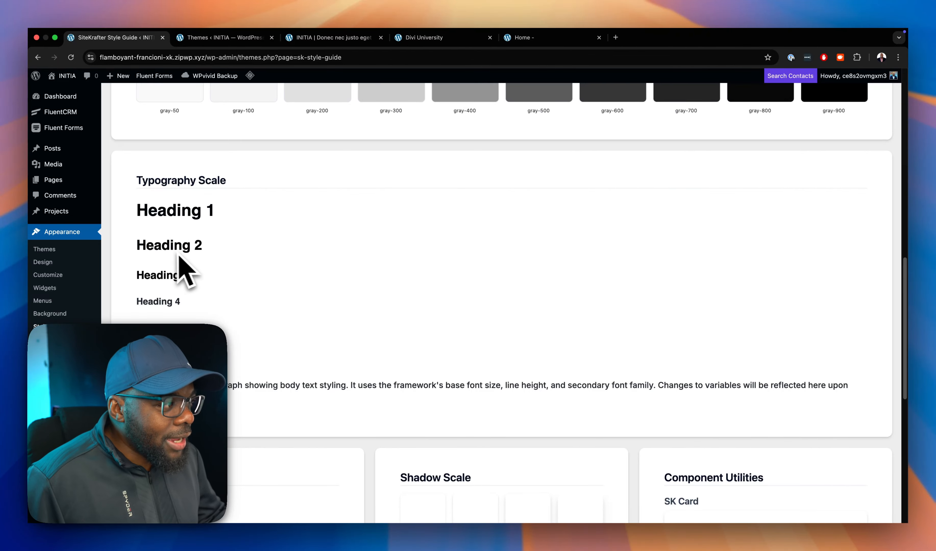
scroll(351, 360, down, 6)
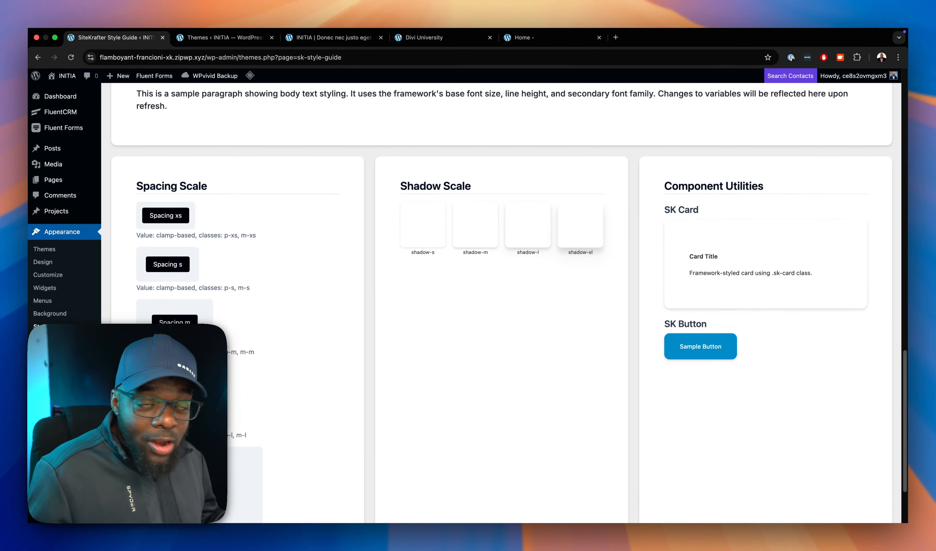
scroll(270, 403, down, 5)
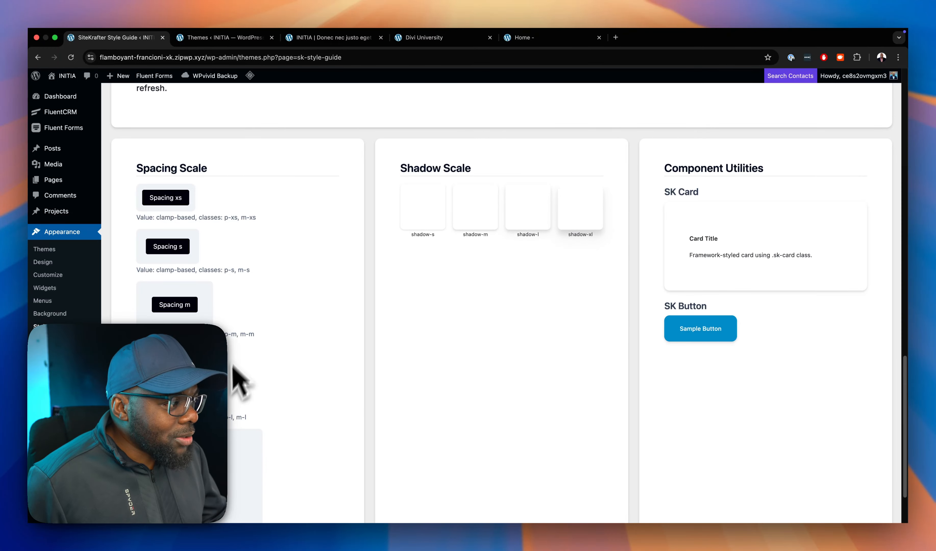
scroll(234, 428, up, 3)
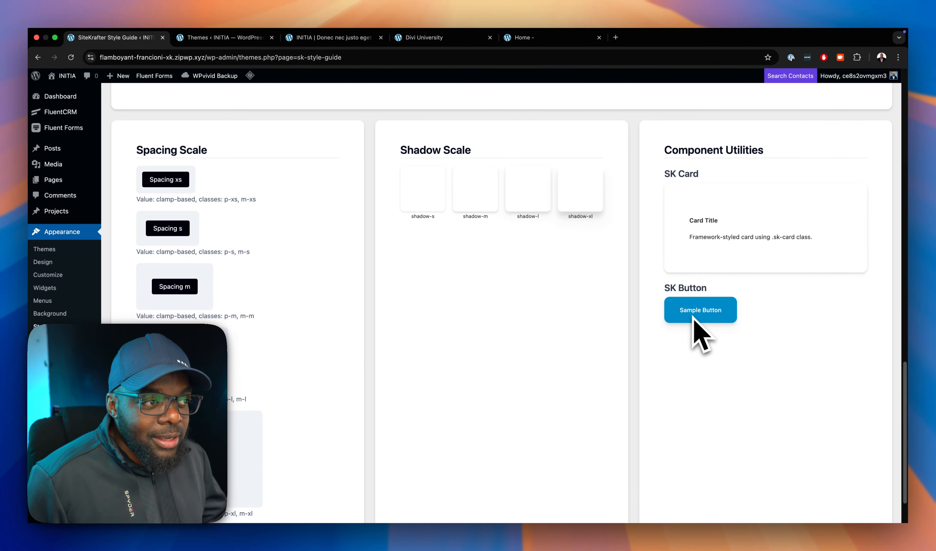
scroll(579, 370, up, 8)
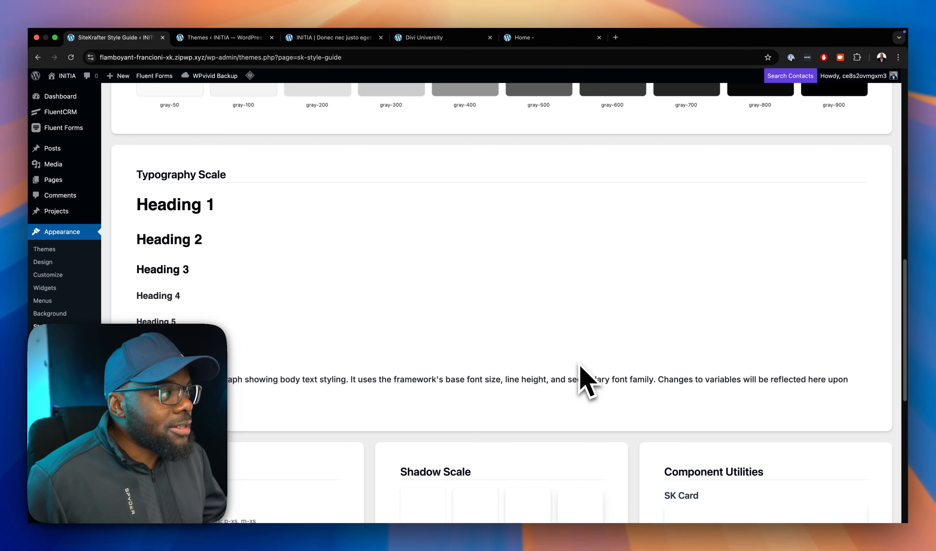
Set the primary color's hue to 242 and check the sample button under Component Utilities.
scroll(579, 379, up, 10)
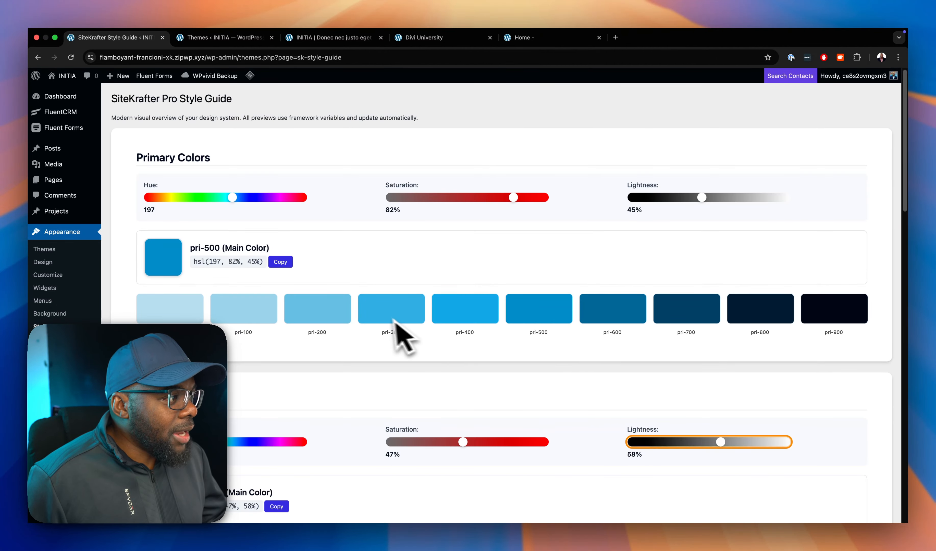
drag(233, 200, 248, 202)
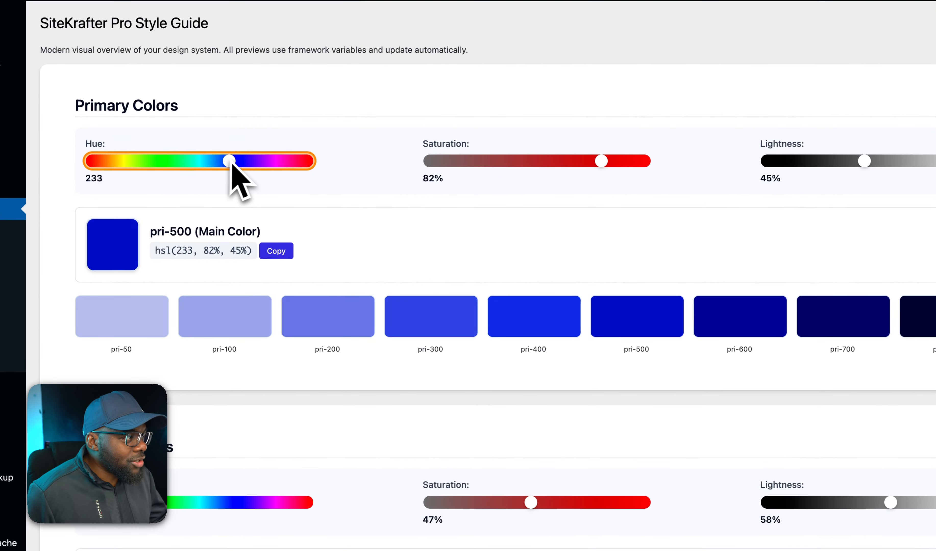
drag(231, 165, 237, 164)
scroll(485, 303, down, 15)
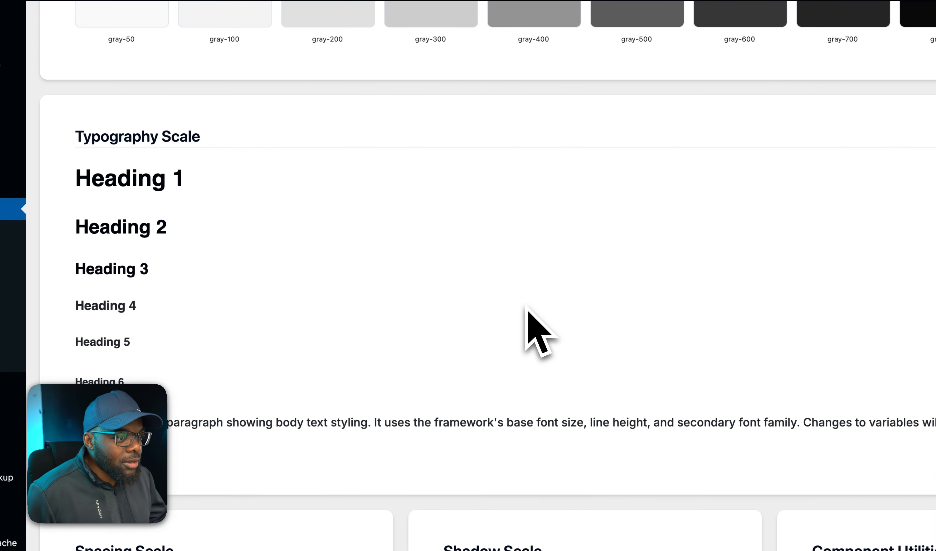
scroll(534, 326, down, 6)
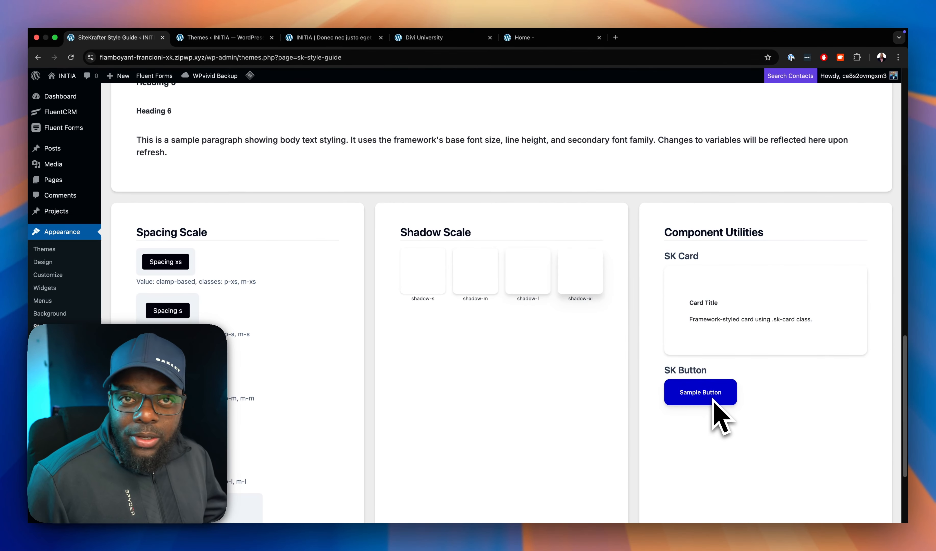
scroll(548, 345, up, 12)
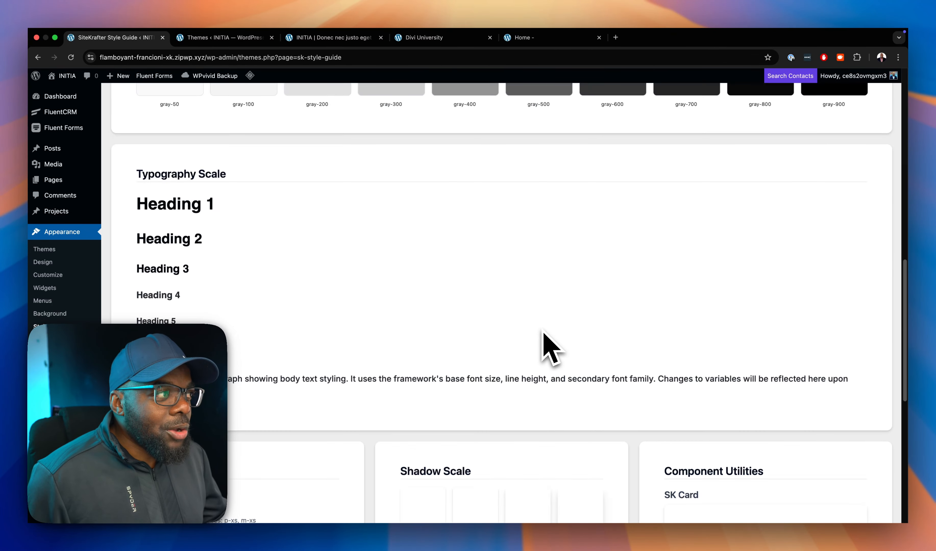
scroll(543, 331, up, 8)
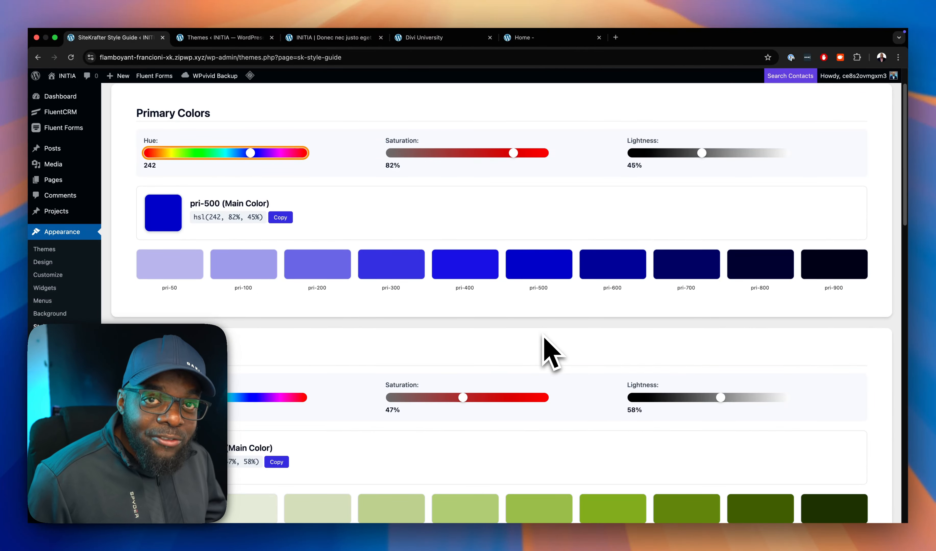
scroll(553, 353, up, 2)
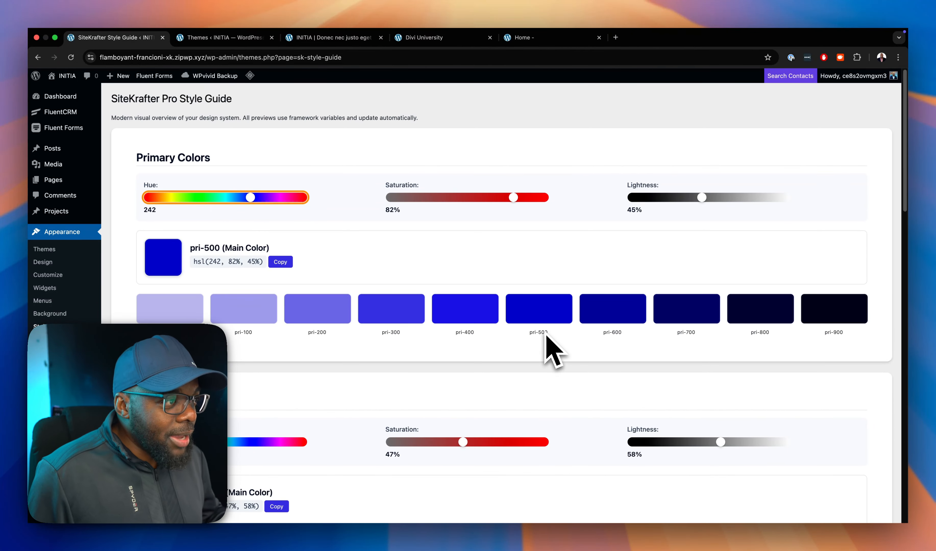
scroll(546, 335, down, 2)
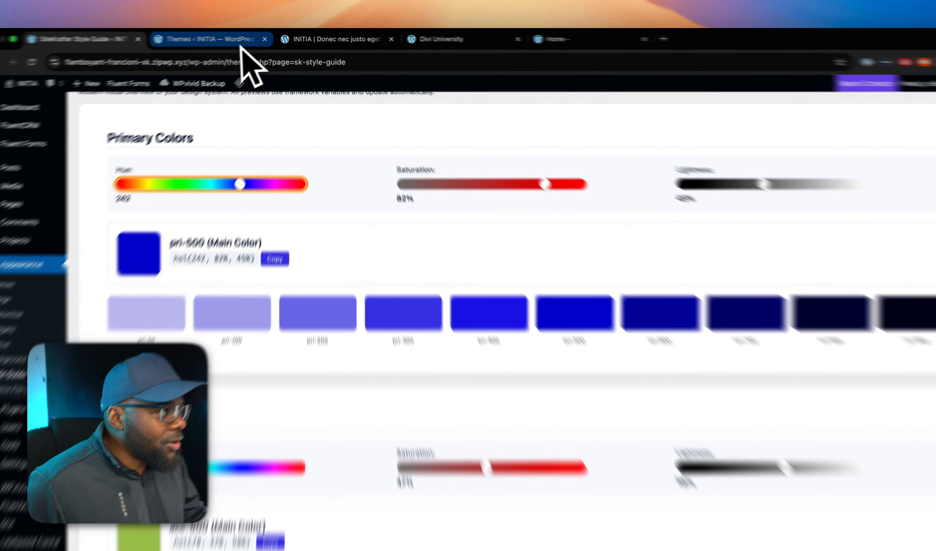
View the details of the active SiteKrafter-Pro theme on the Themes page, and close them.
click(248, 38)
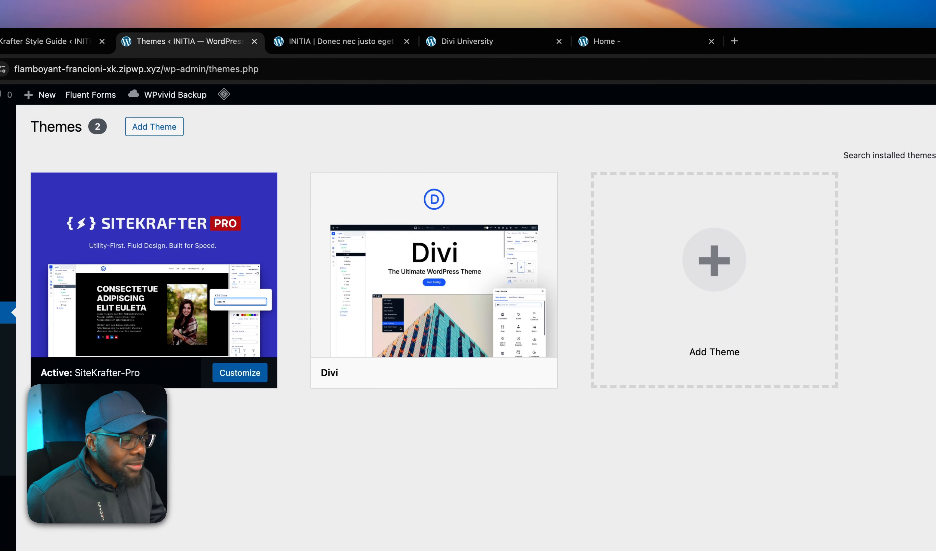
click(265, 236)
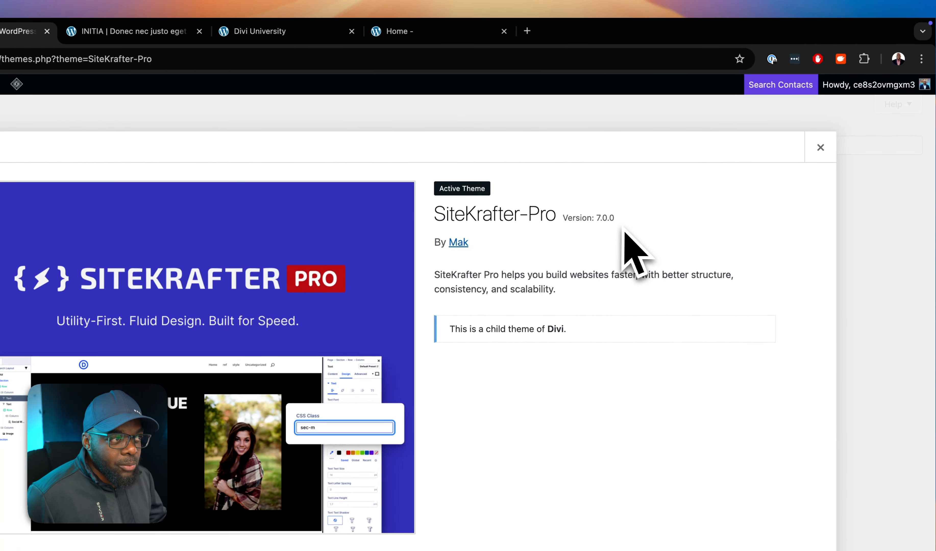
click(624, 129)
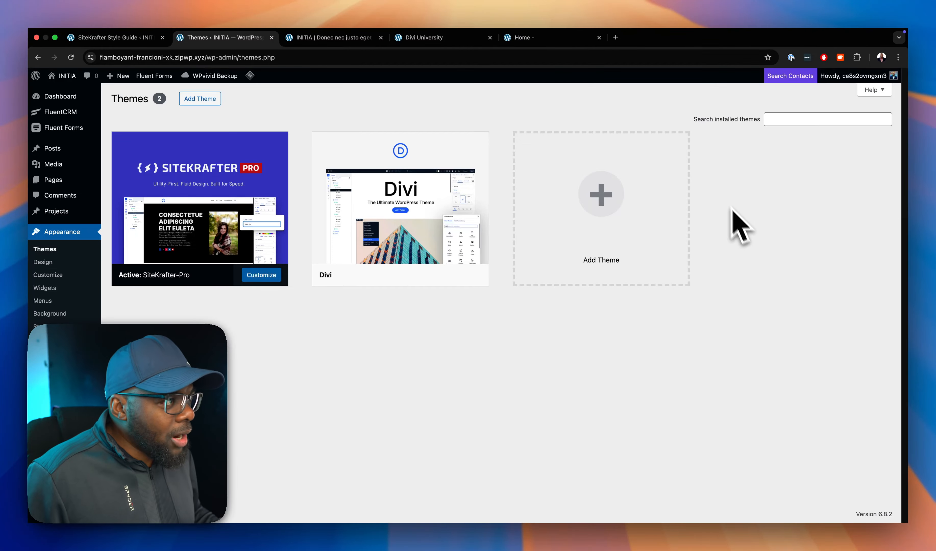
In the page builder, give the section the accent background class bg-acc-50.
click(338, 42)
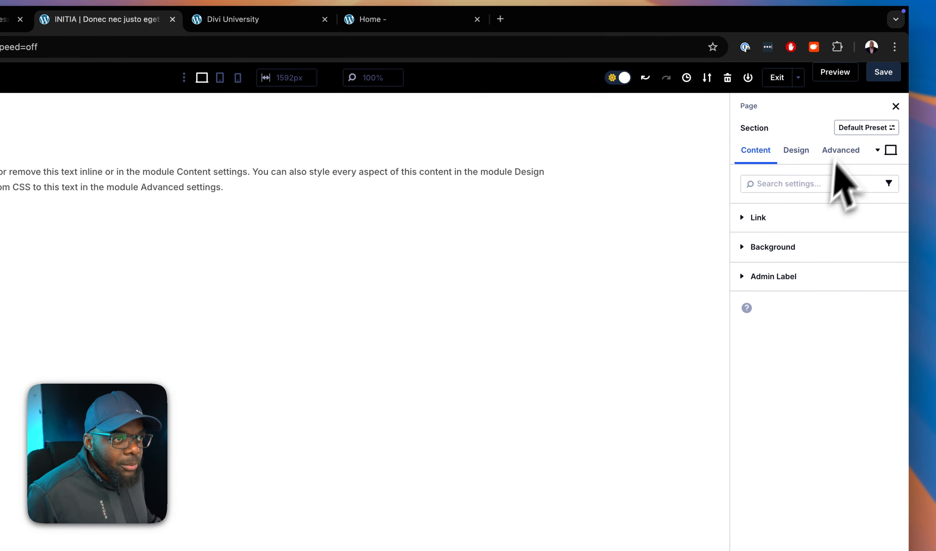
click(847, 150)
click(814, 222)
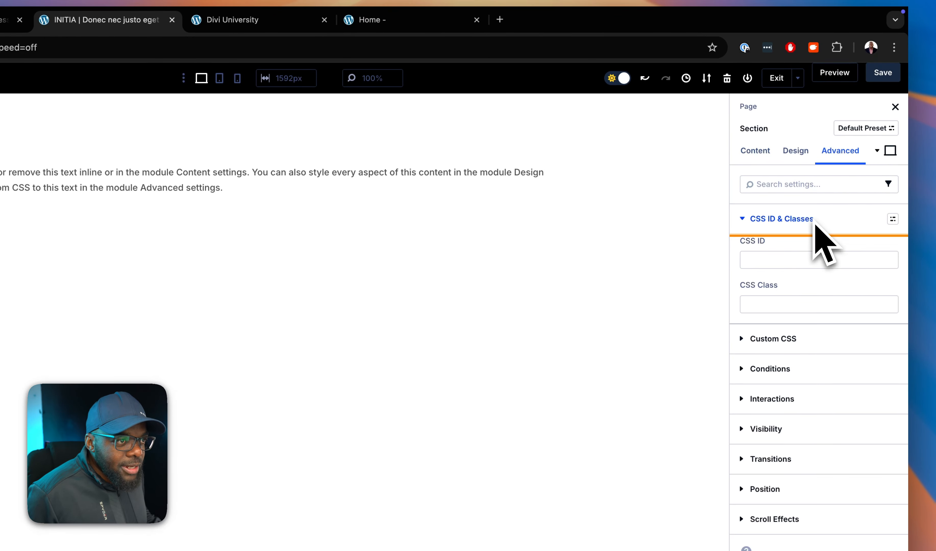
click(800, 307)
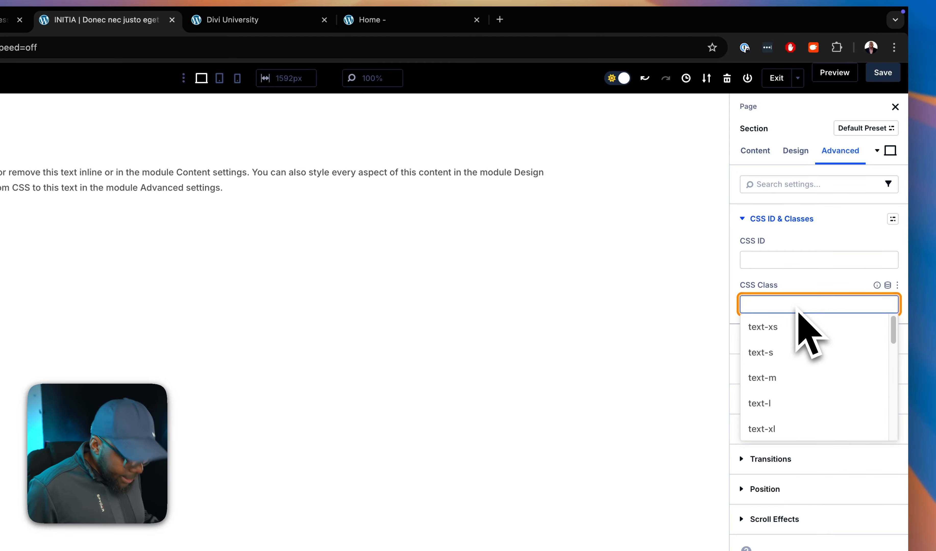
text(bg)
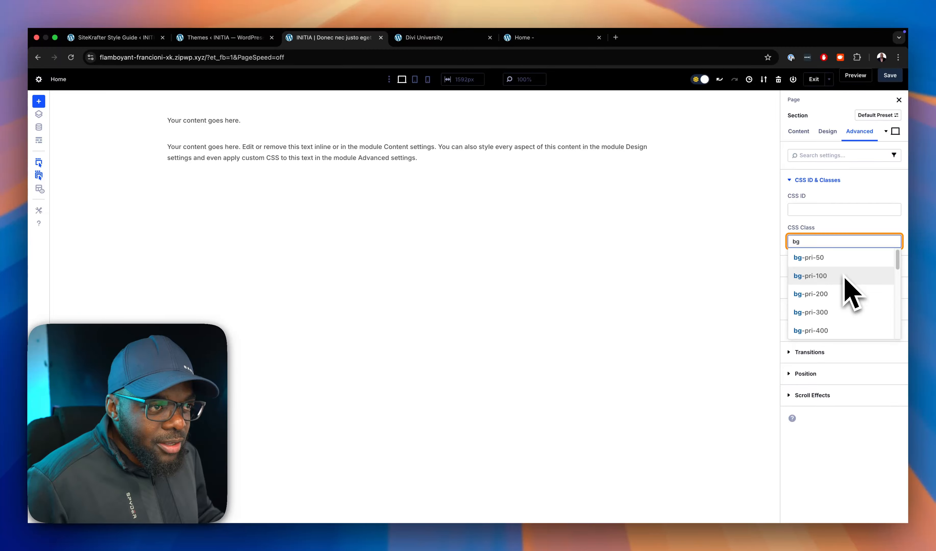
scroll(848, 280, down, 5)
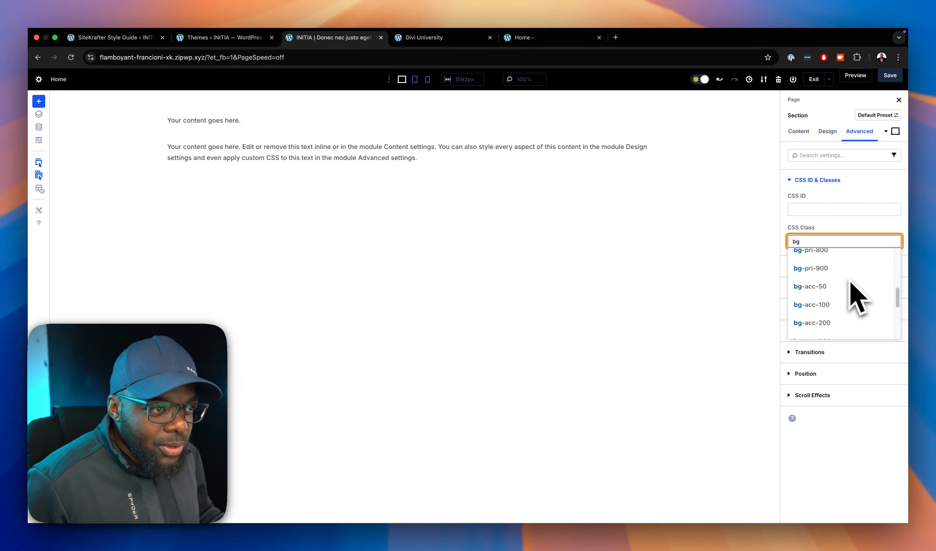
scroll(852, 288, down, 1)
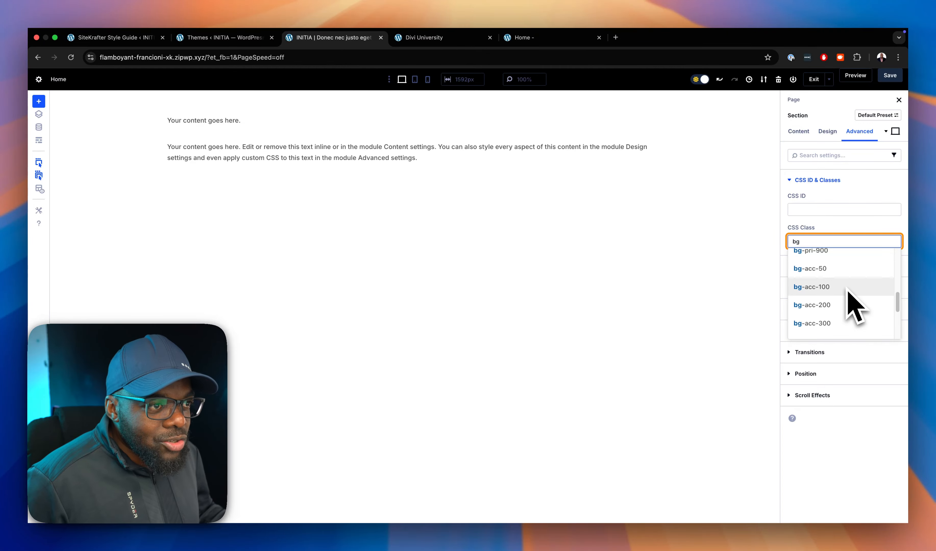
scroll(847, 289, up, 1)
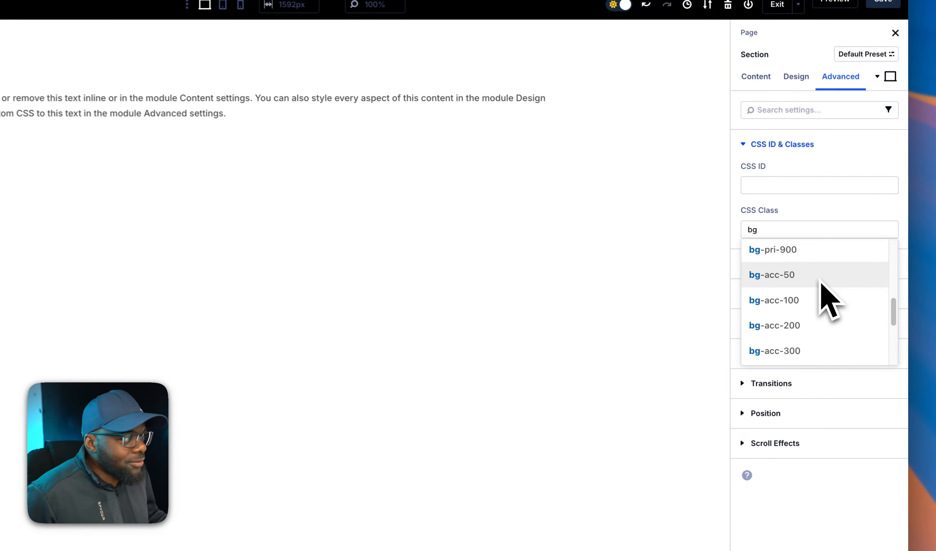
click(847, 278)
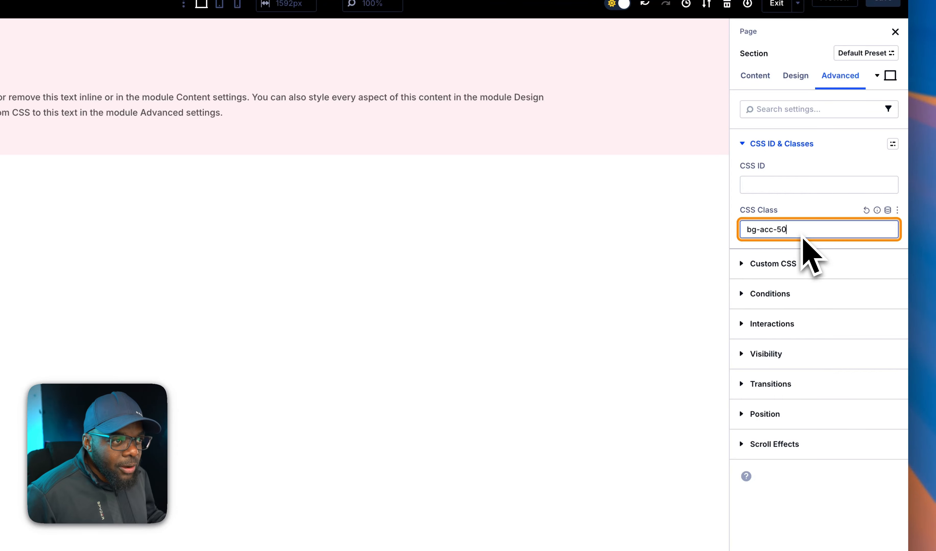
Replace the section's accent background class with the primary shade class bg-pri-50.
drag(802, 235, 761, 234)
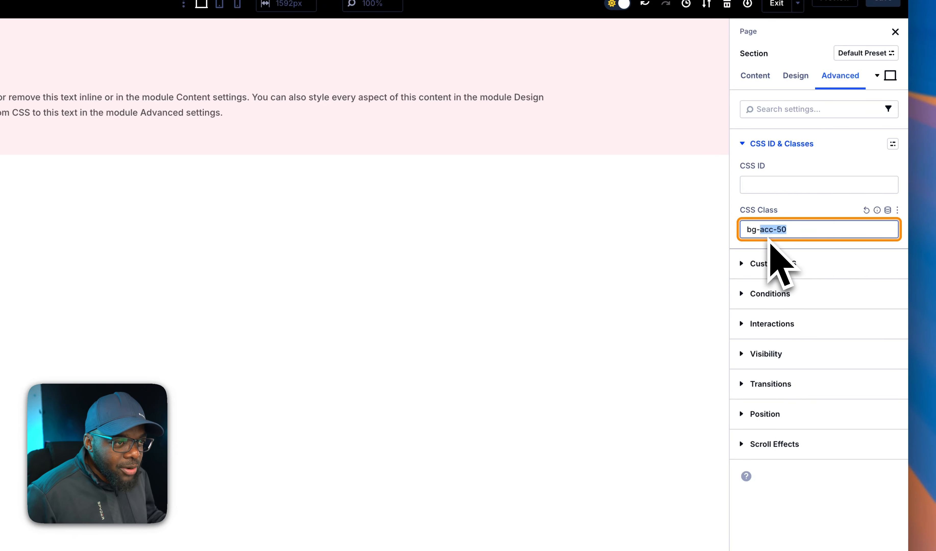
key(BackSpace)
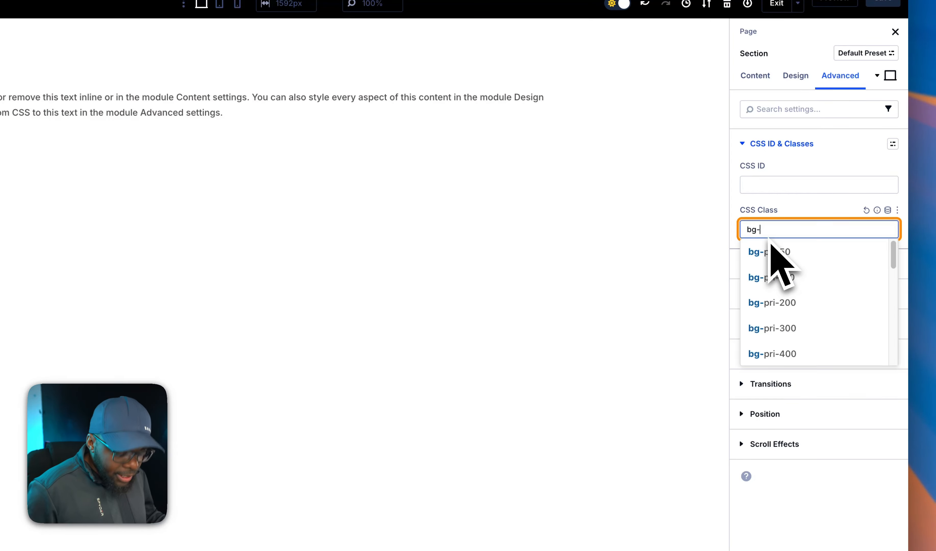
click(750, 255)
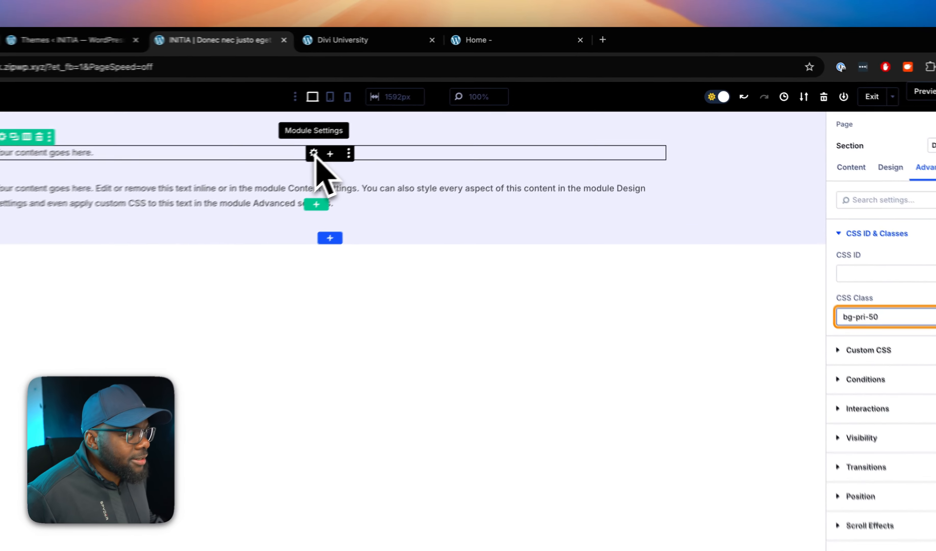
Assign the CSS class text-l to the first text module in the section.
click(403, 121)
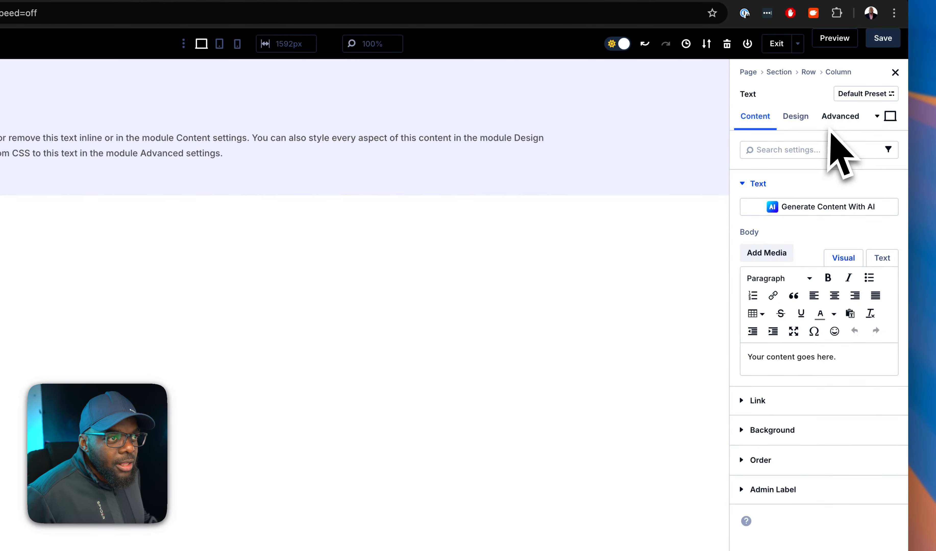
click(854, 131)
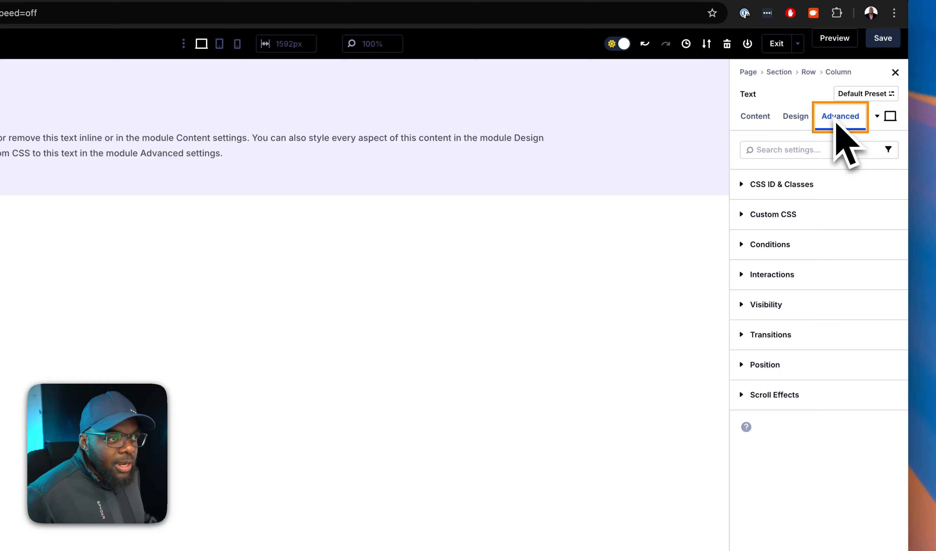
click(799, 186)
click(782, 275)
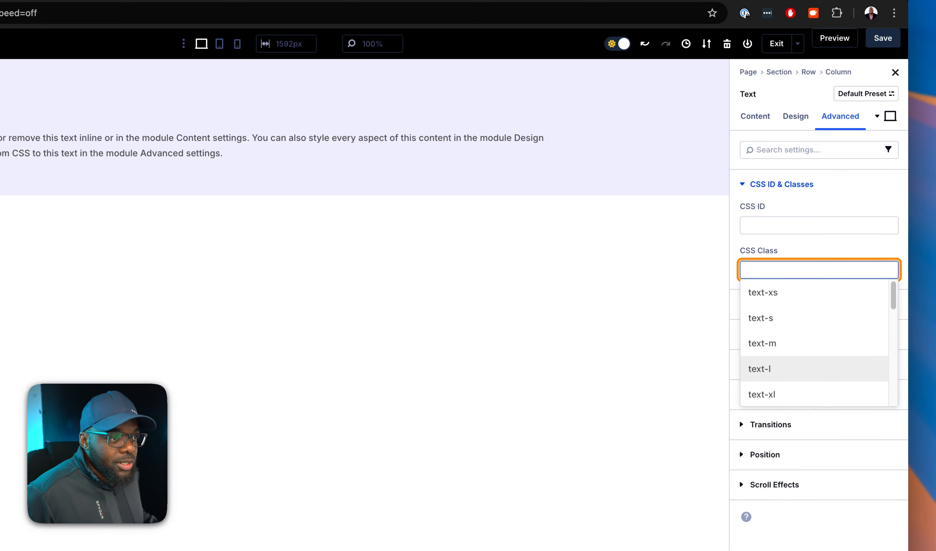
click(759, 368)
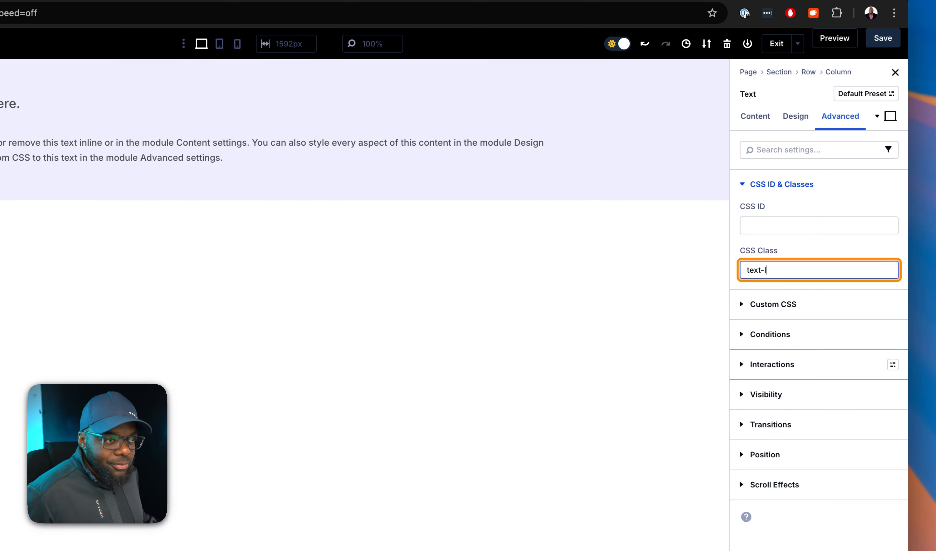
Replace the first text module's class with sk-heading-8xl and add the weight class font-100.
drag(772, 271, 740, 275)
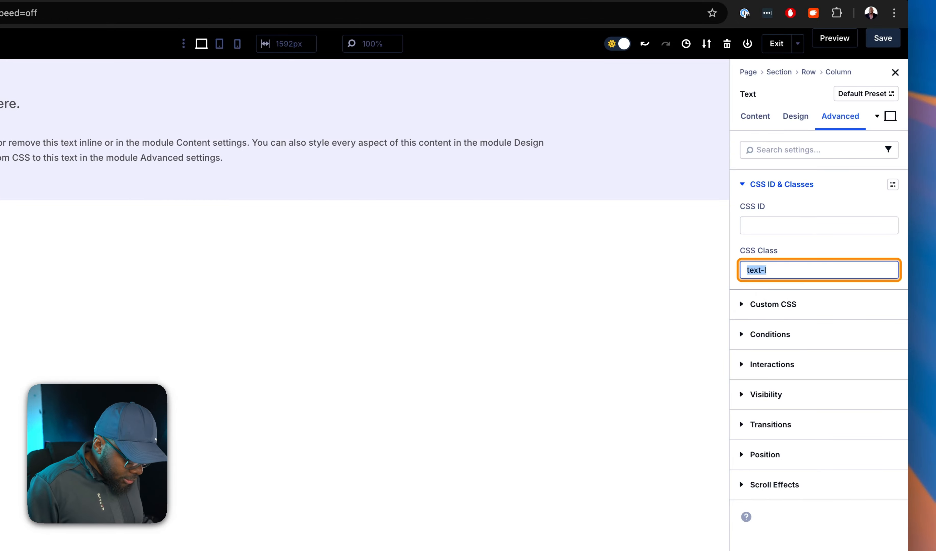
text(sk-heading-8xl fo)
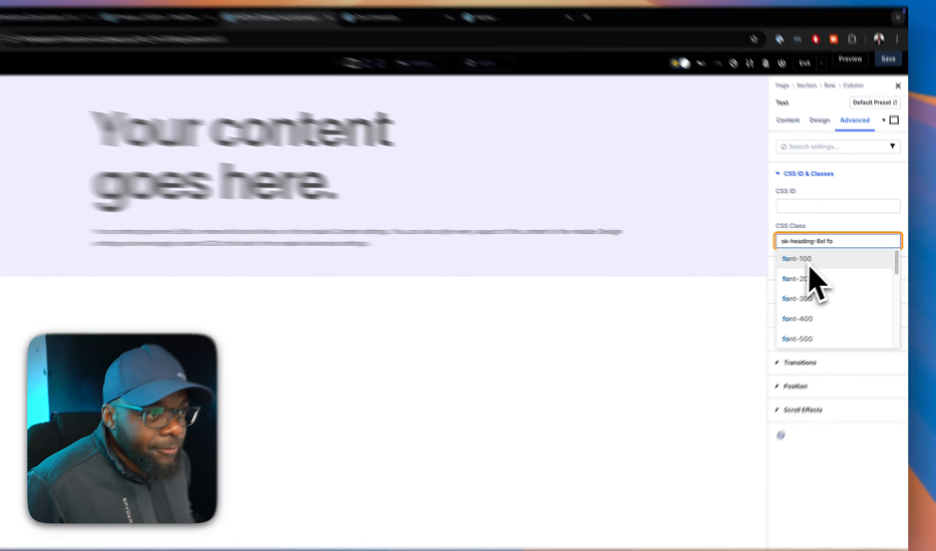
click(809, 258)
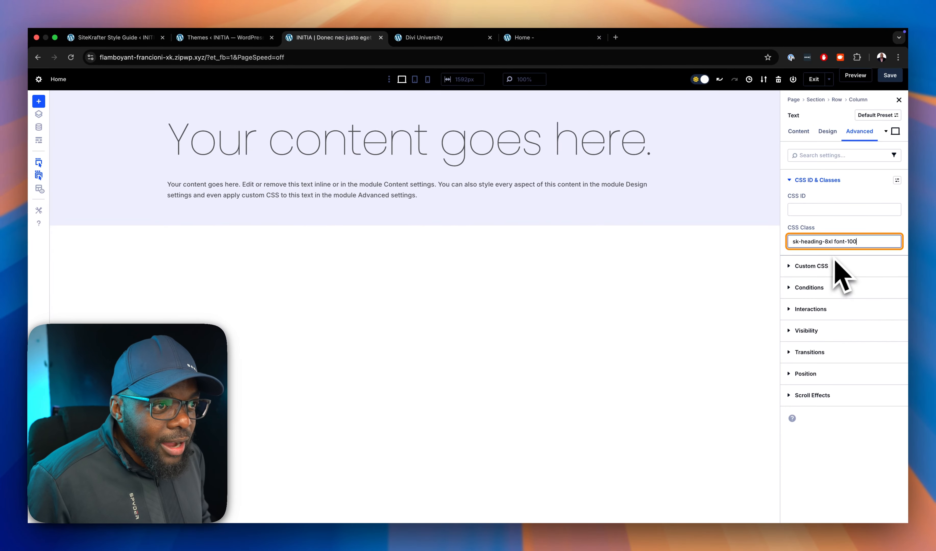
Change the first text module's weight class to font-400.
key(BackSpace)
key(BackSpace)
key(BackSpace)
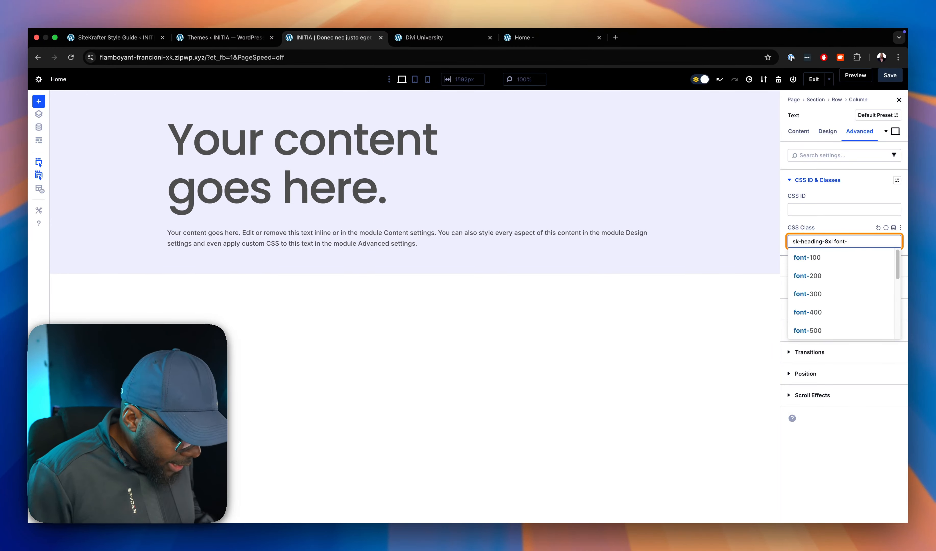
text(400)
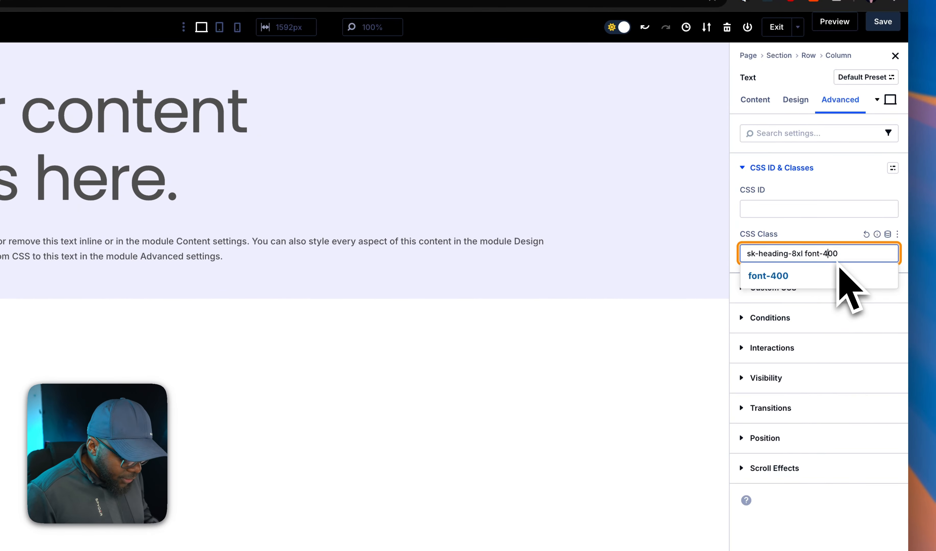
Set the first text module's weight class to font-800 and add the accent text color class text-acc-500.
key(BackSpace)
text(800 text-acc)
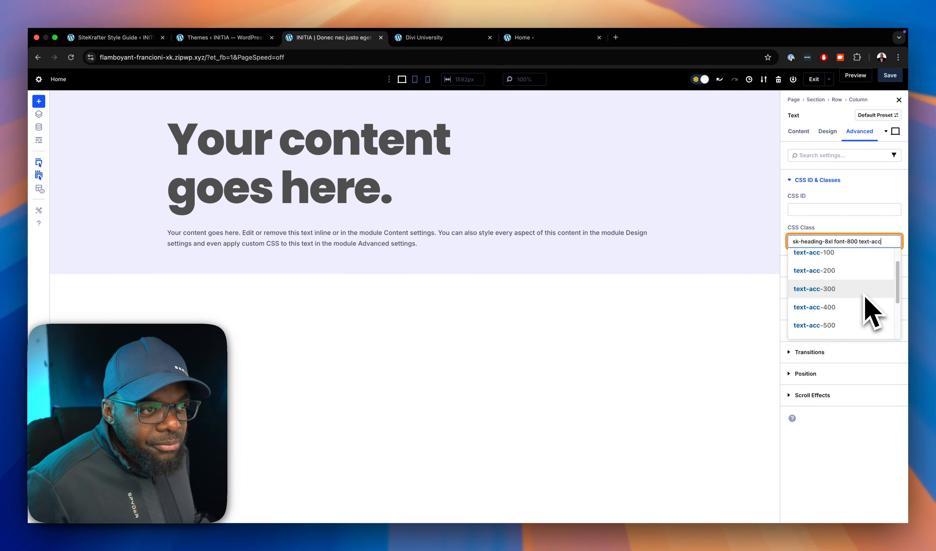
scroll(871, 313, down, 3)
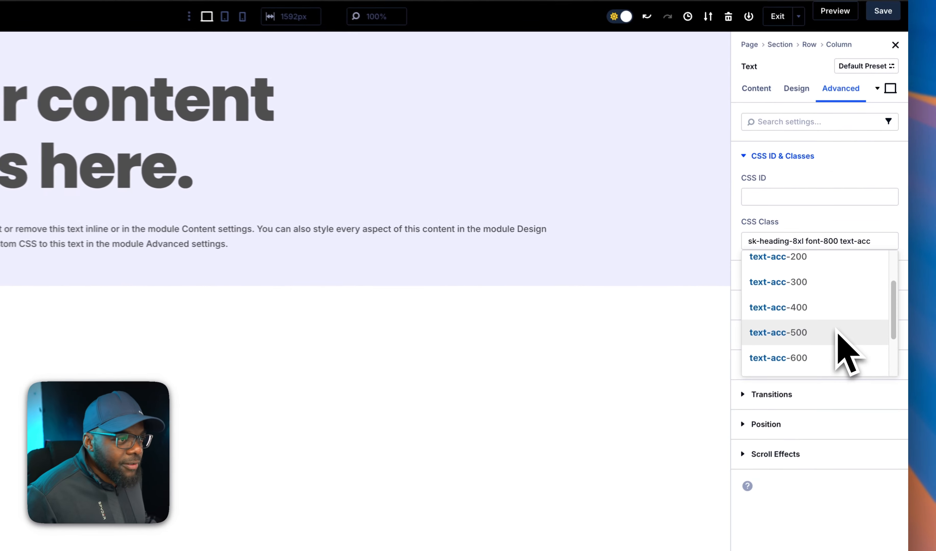
click(859, 308)
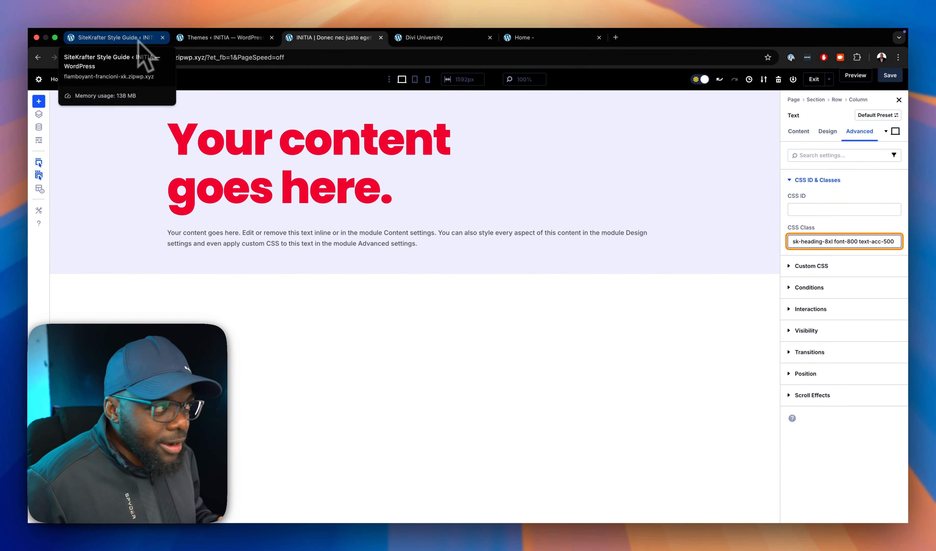
Check the primary and accent colors in the SiteKrafter style guide, and return to the page builder.
click(109, 37)
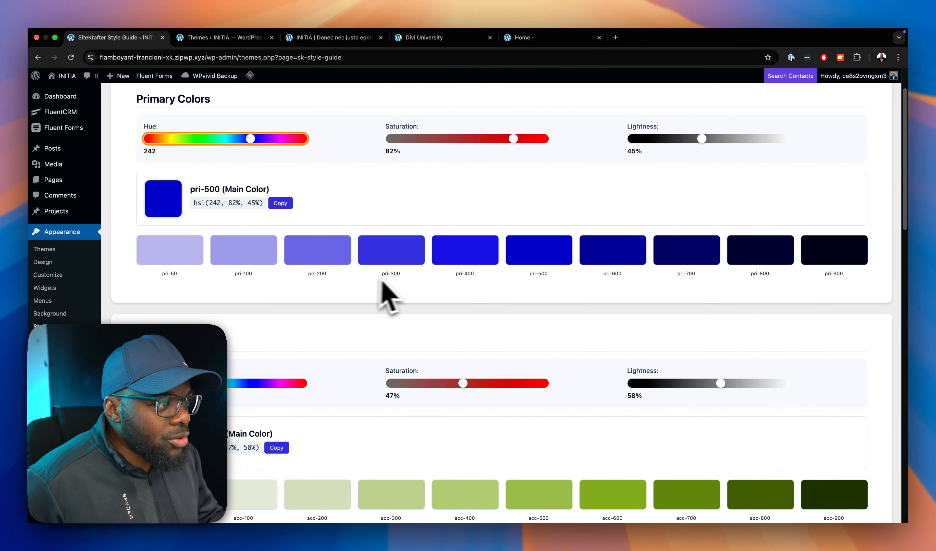
click(337, 37)
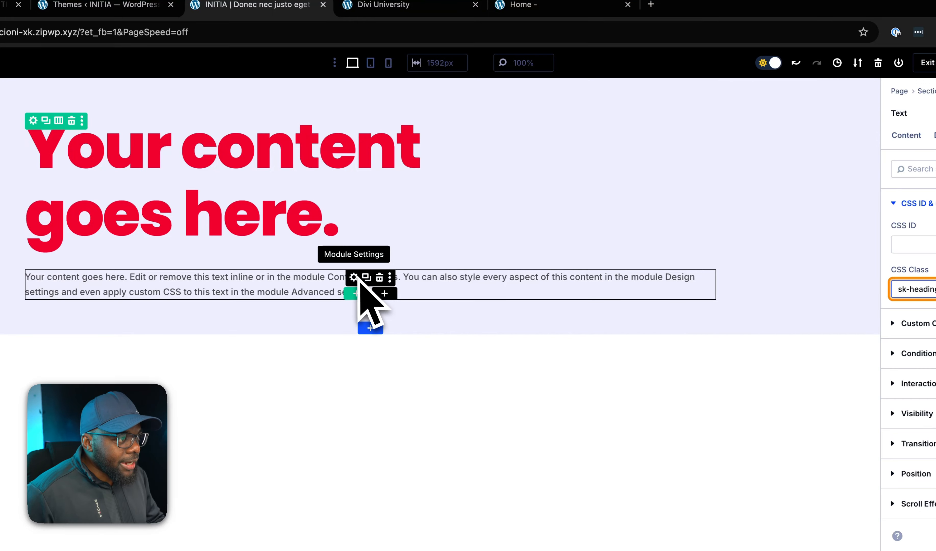
Clear the existing CSS class of the second text module, the paragraph below the heading.
click(353, 277)
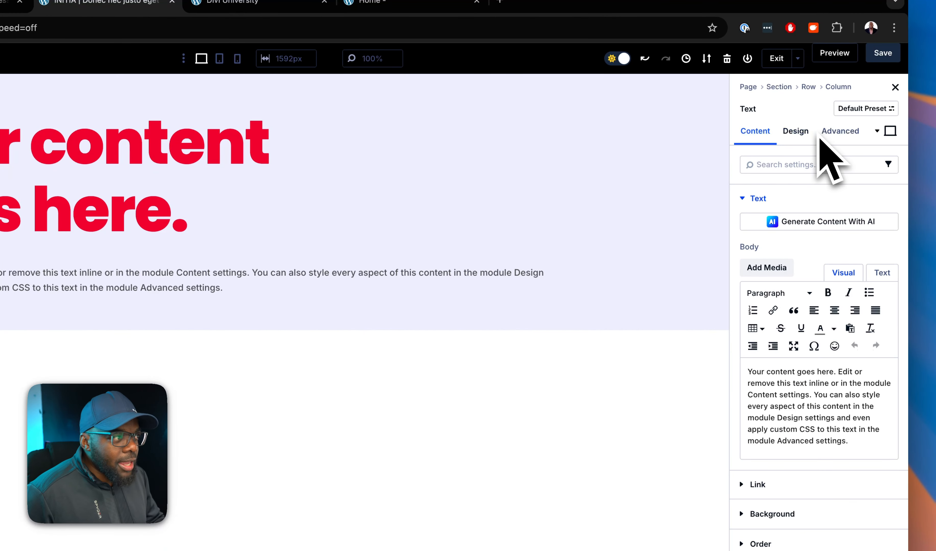
click(831, 136)
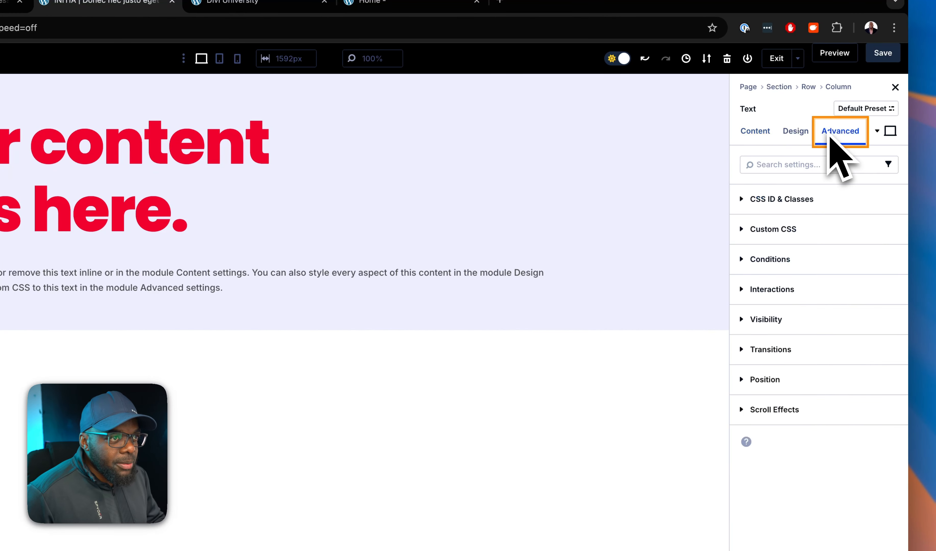
click(811, 207)
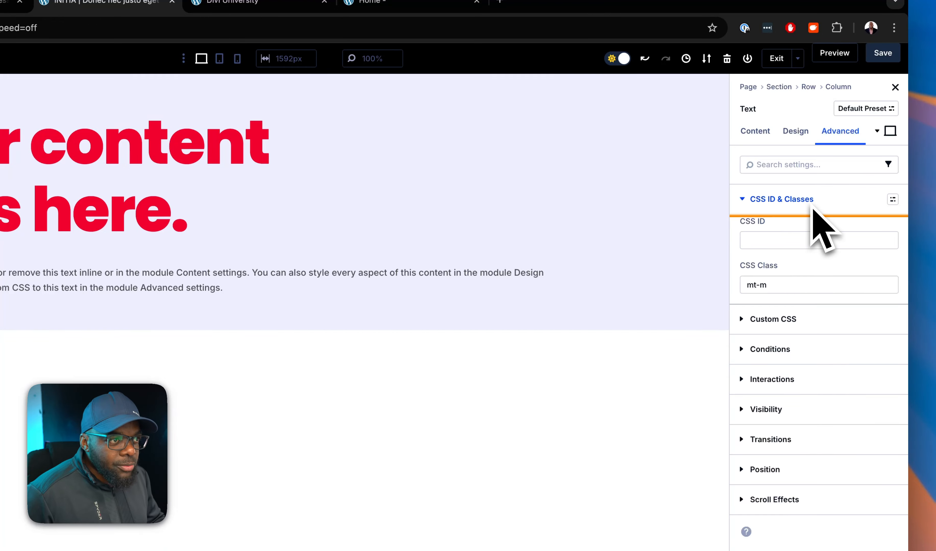
click(808, 288)
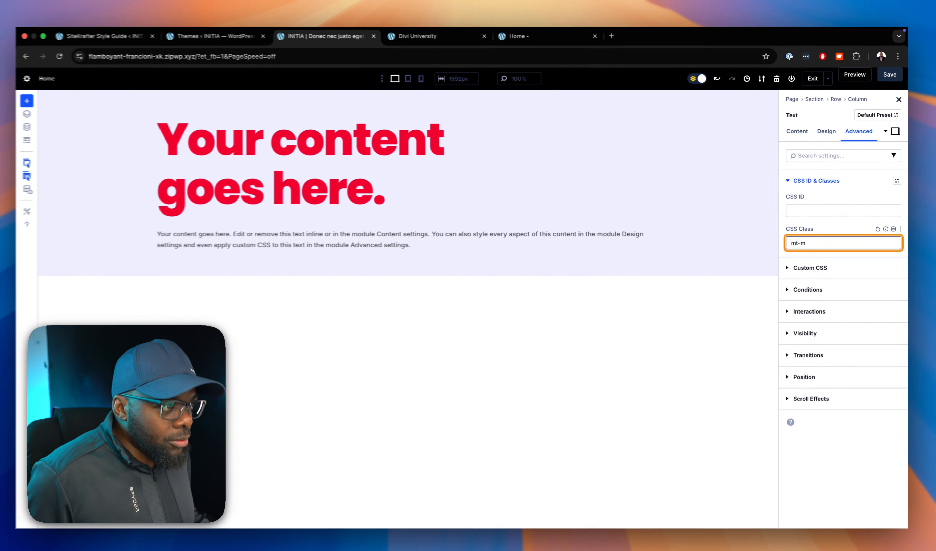
key(BackSpace)
key(BackSpace)
key(BackSpace)
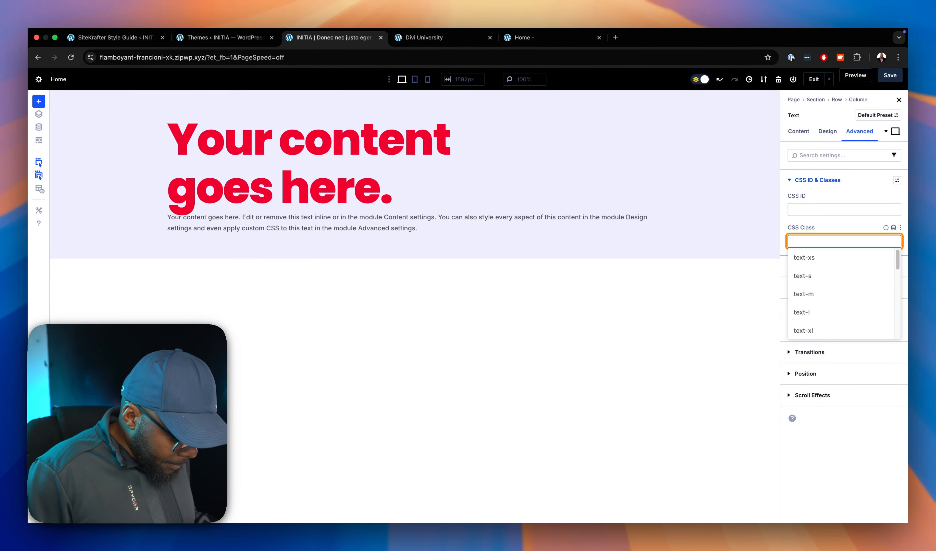
Give the paragraph text module the top margin class mt-l and the text size class text-xl.
text(mt)
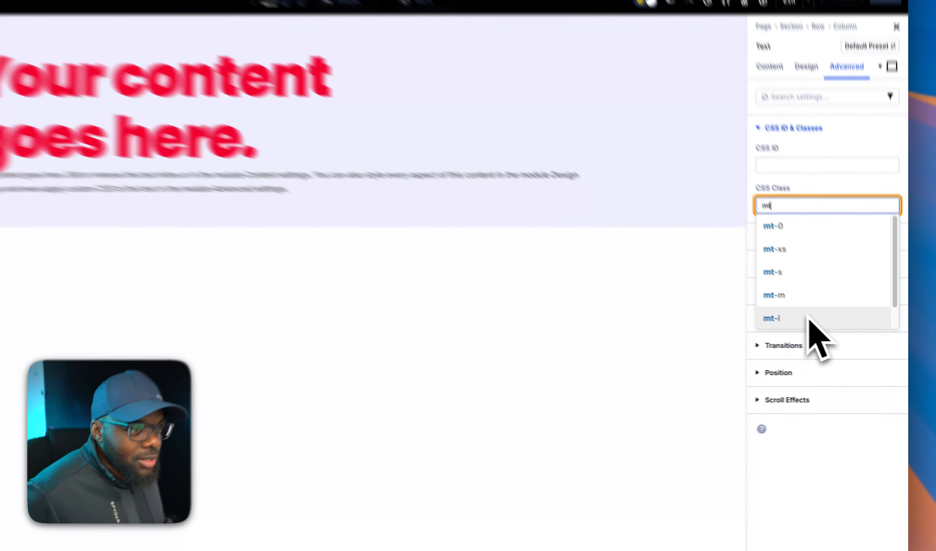
click(828, 331)
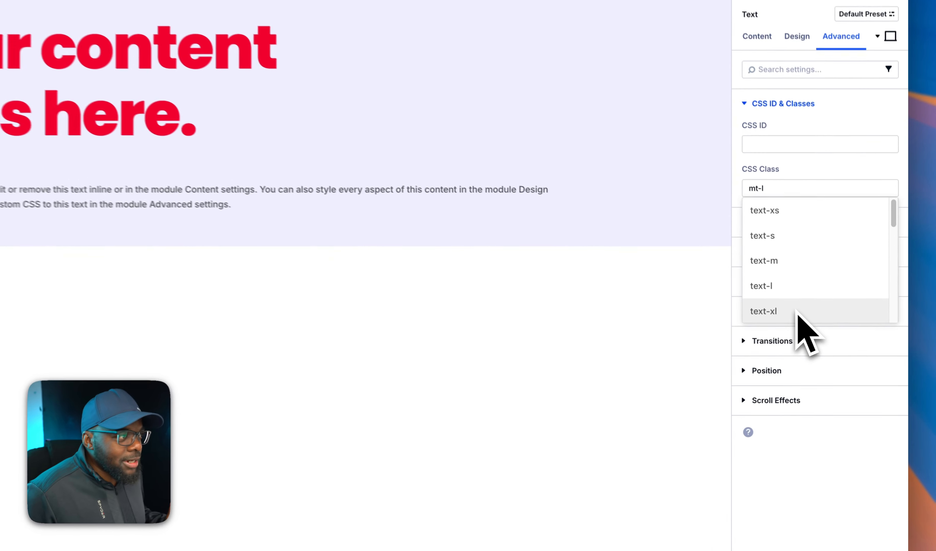
click(829, 332)
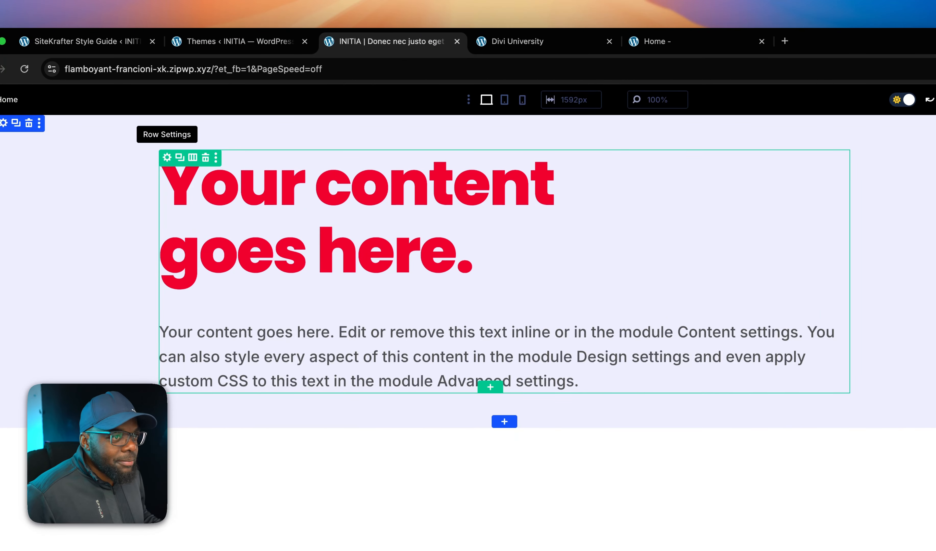
Apply the CSS classes grid and grid-cols-2 to the column holding the heading and paragraph text modules.
click(167, 157)
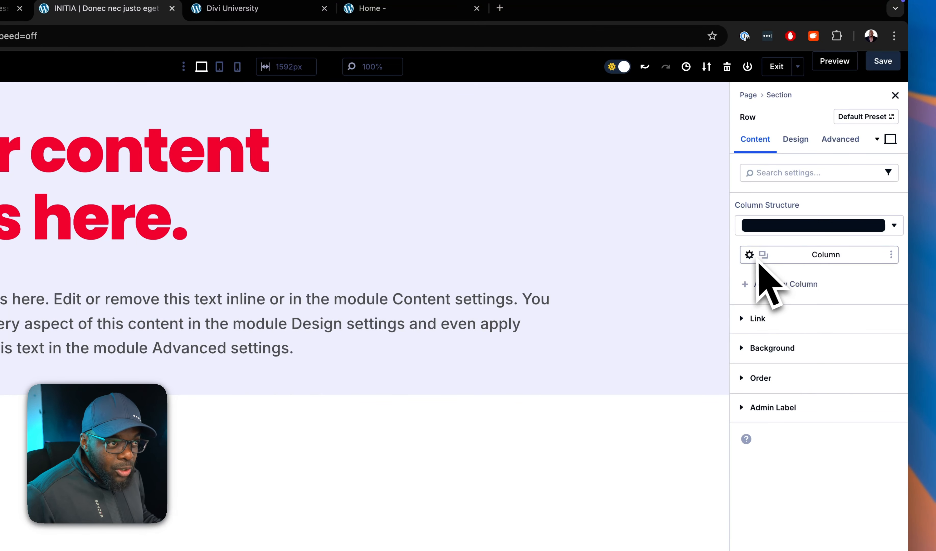
click(750, 256)
click(845, 143)
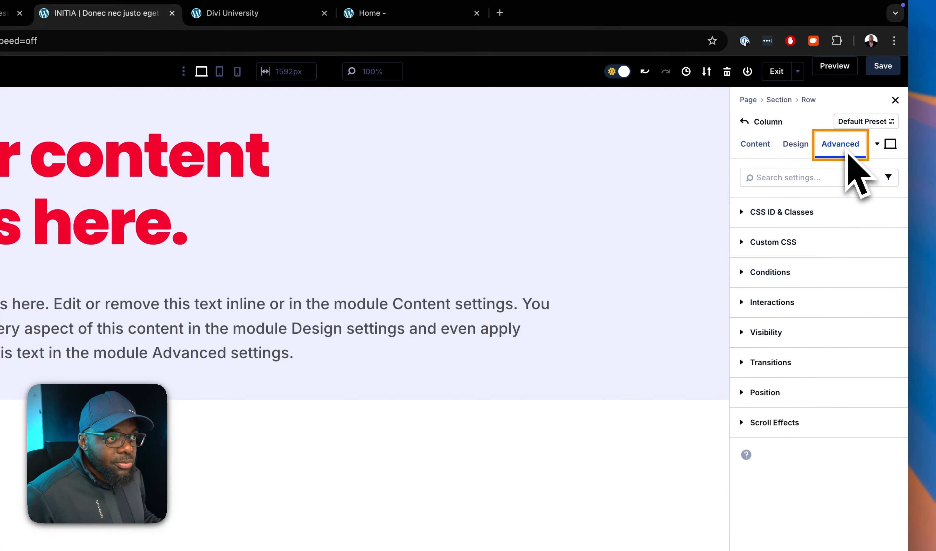
click(803, 213)
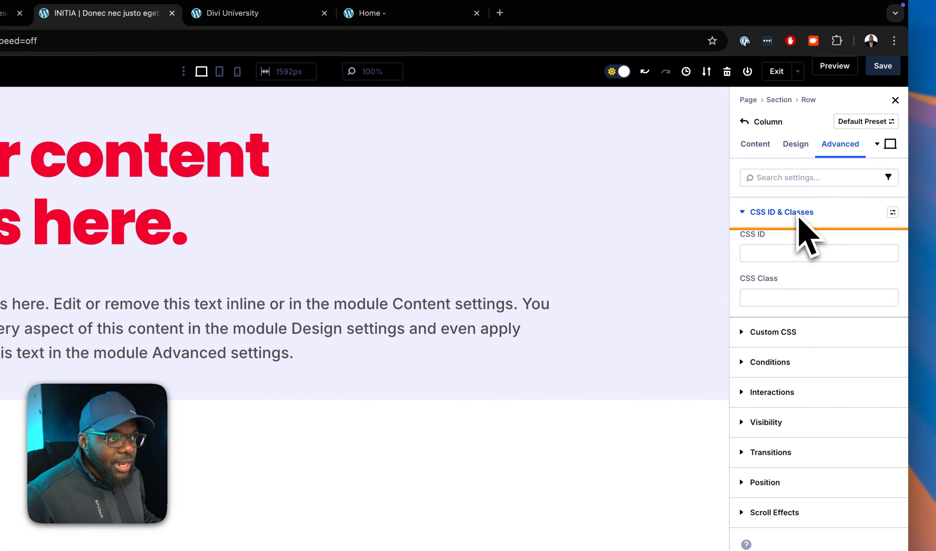
click(769, 300)
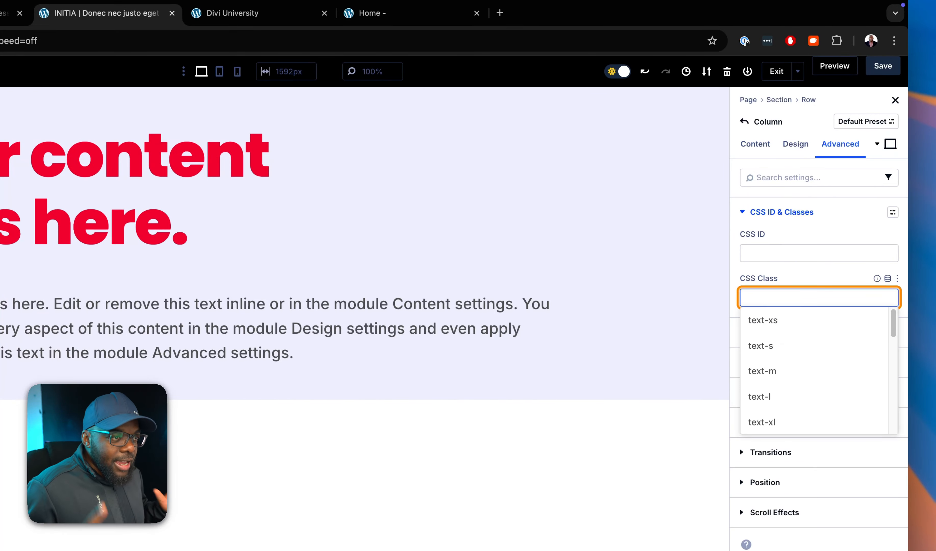
text(grid)
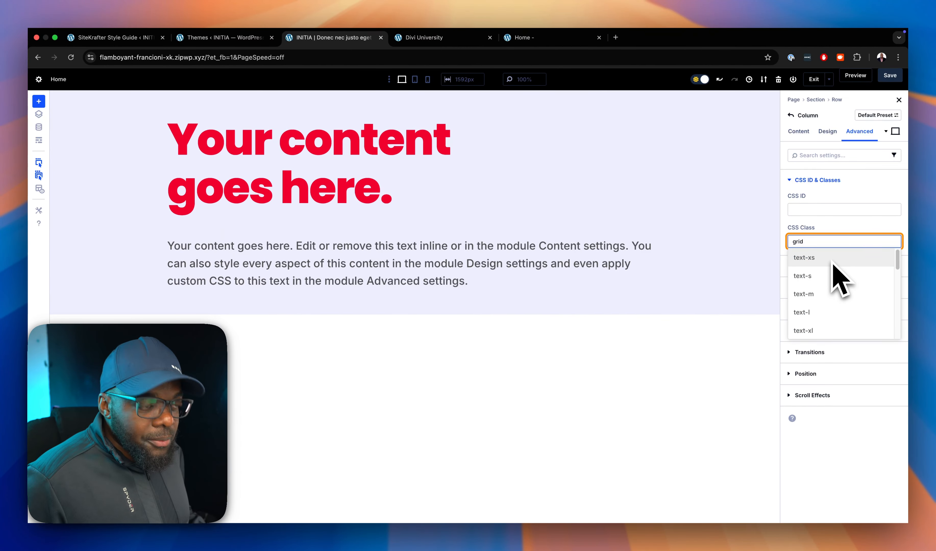
text( grid)
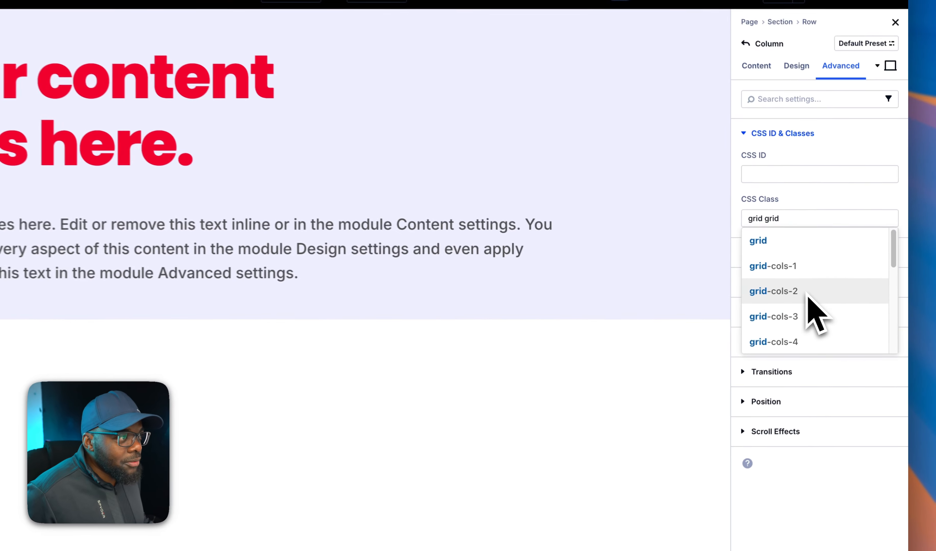
click(808, 296)
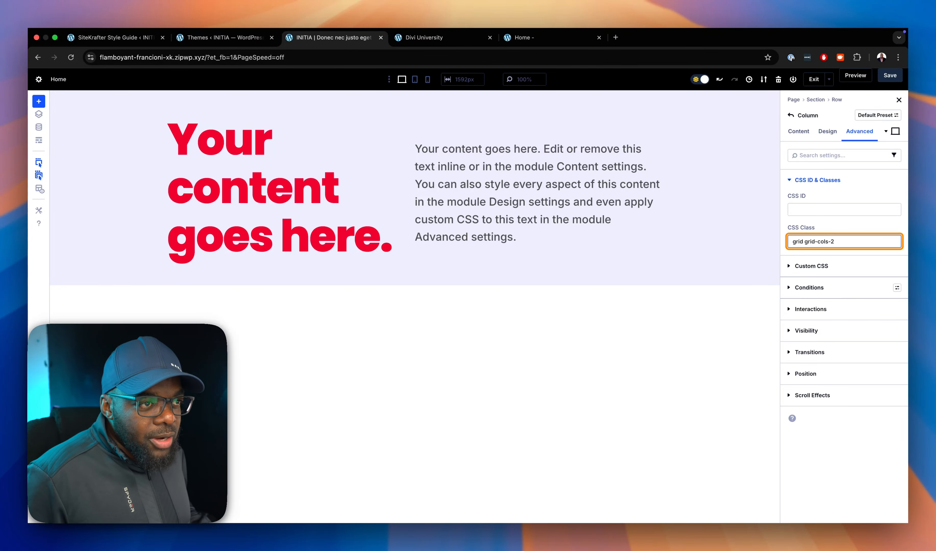
Replace the column's grid-cols-2 class with grid-auto, keeping the grid class.
key(BackSpace)
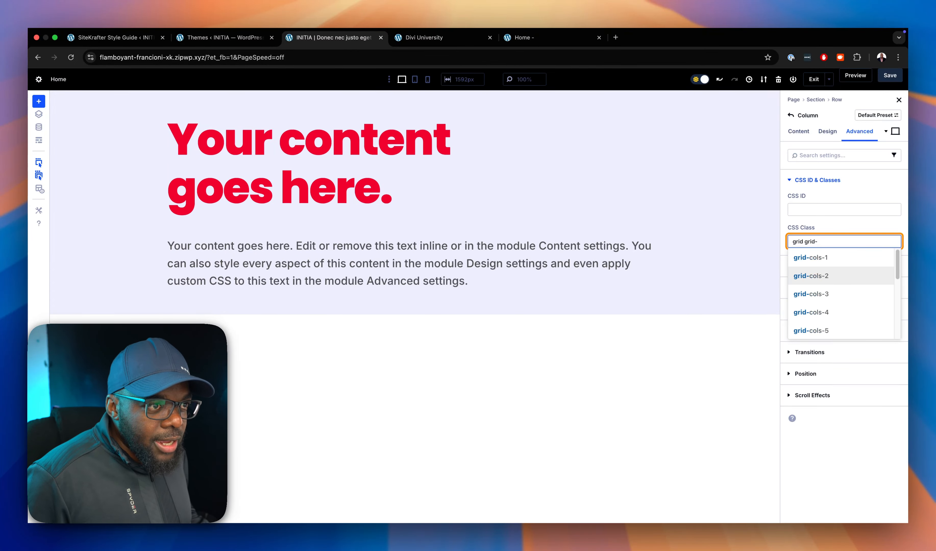
text(auto)
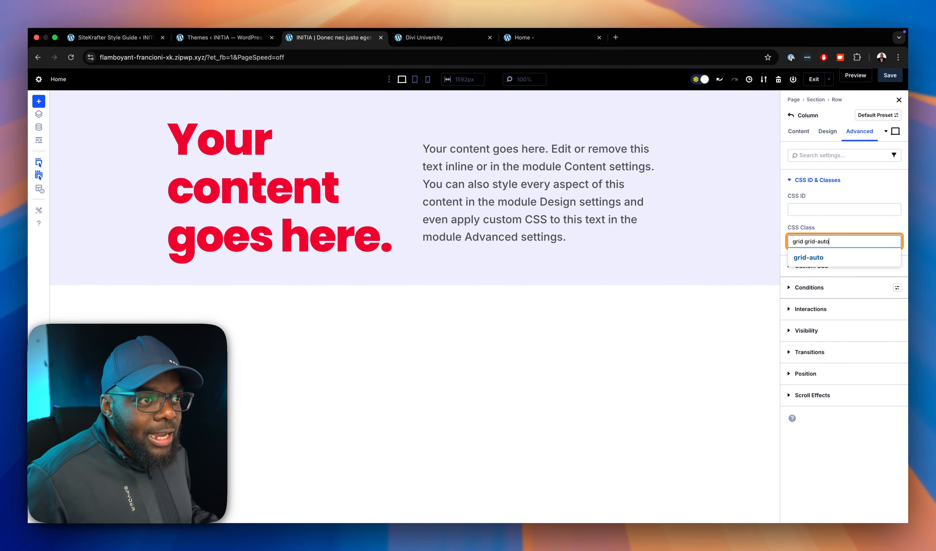
click(851, 262)
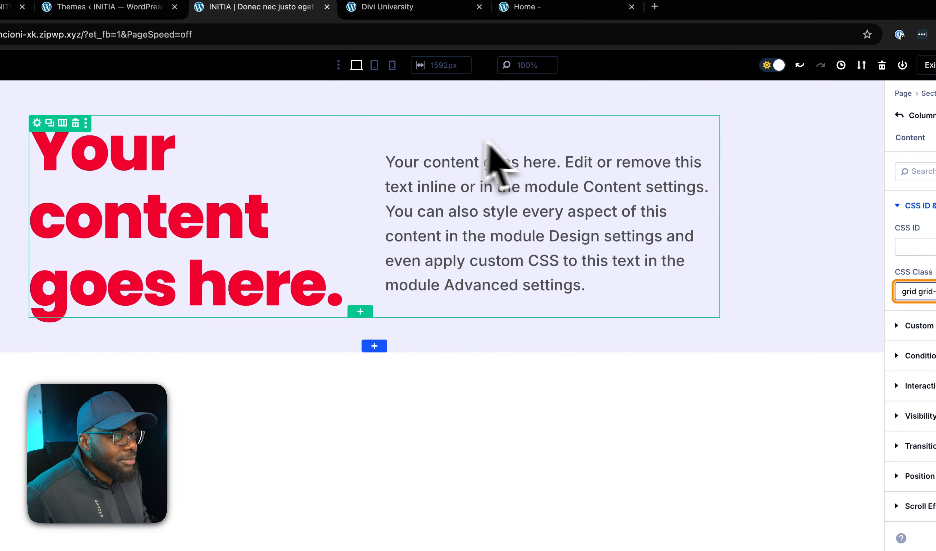
Duplicate the paragraph text module and preview the layout in tablet and phone views, returning to desktop view.
click(549, 159)
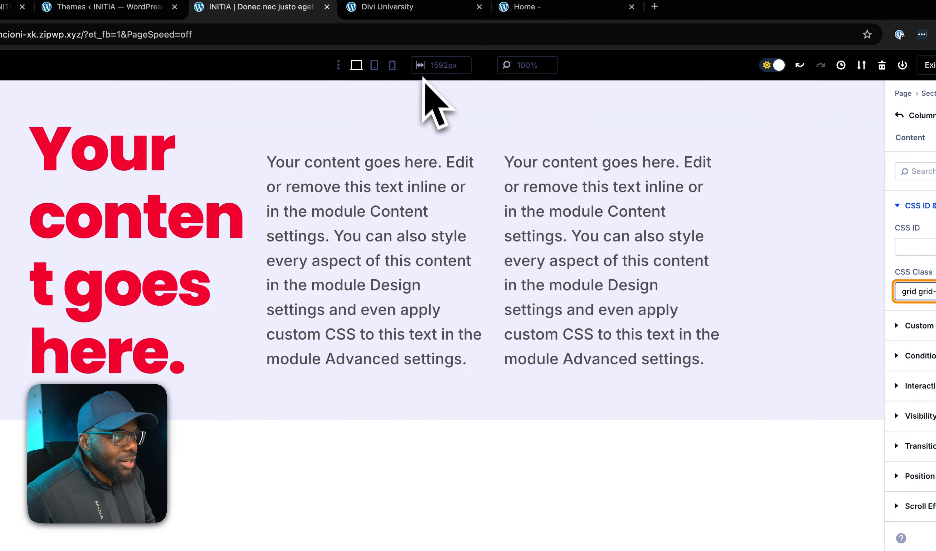
click(376, 66)
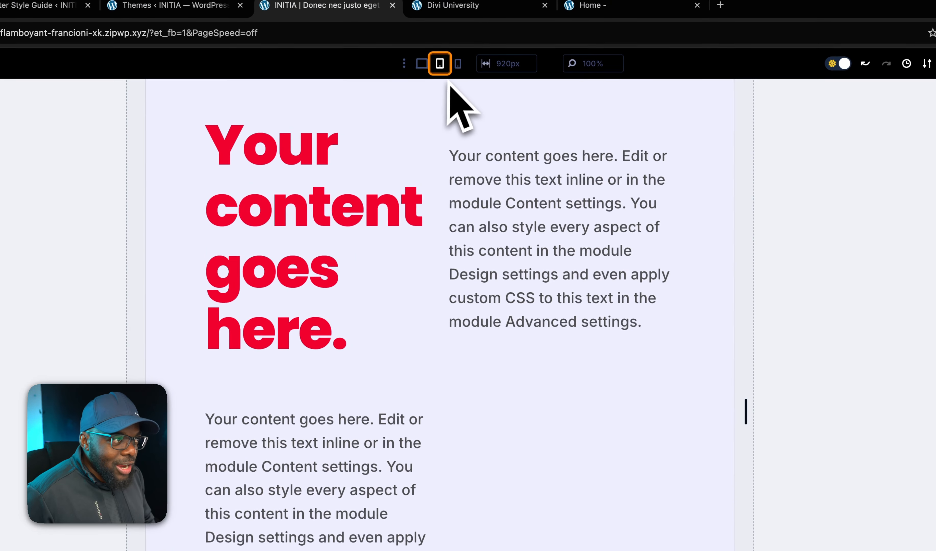
click(458, 64)
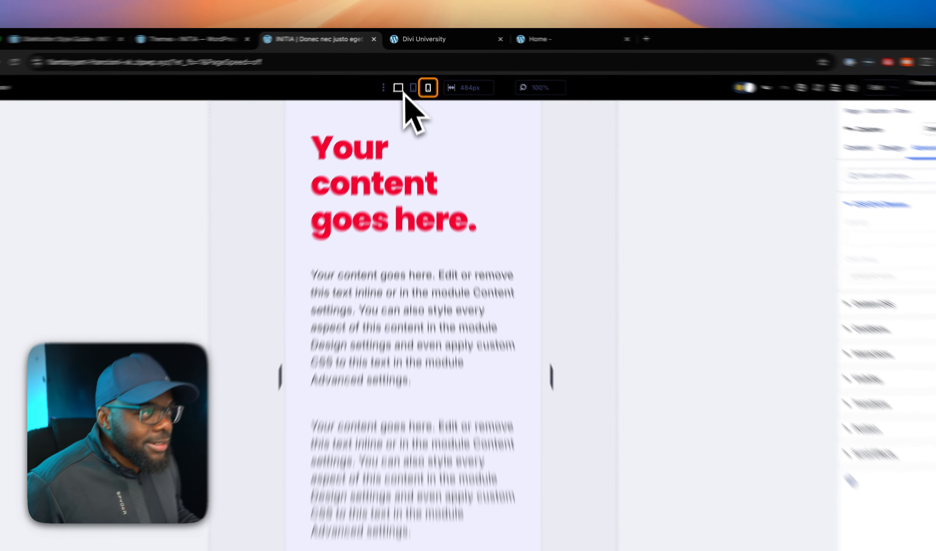
click(402, 79)
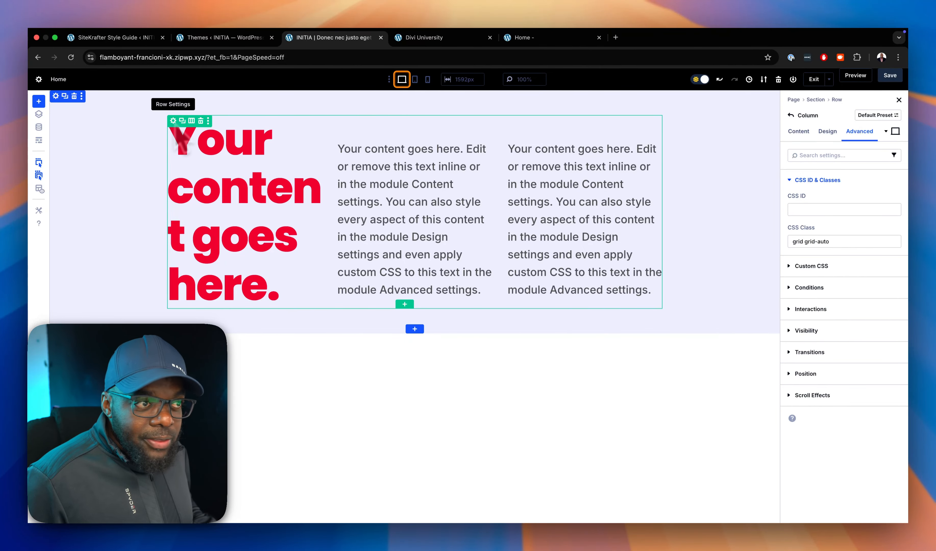
Clear the grid and grid-auto classes from the column's CSS class setting.
click(173, 120)
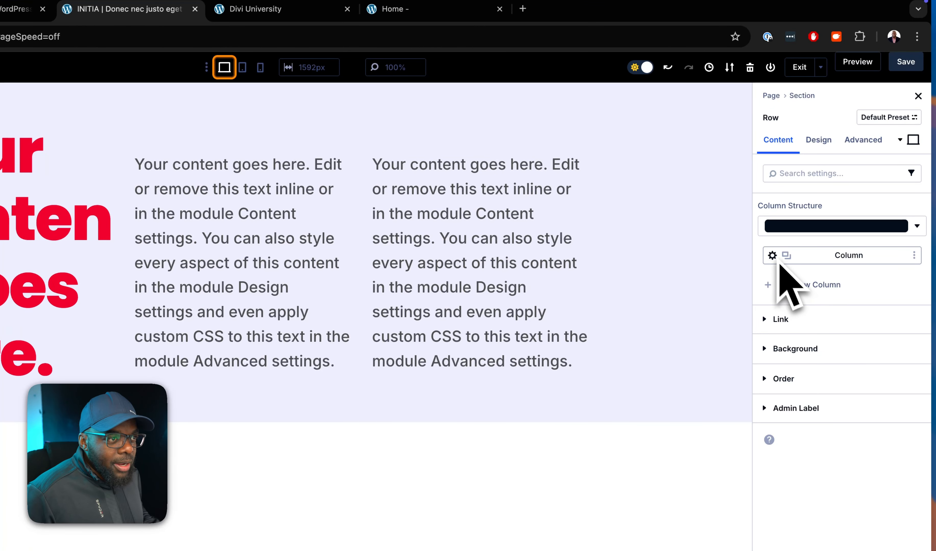
click(774, 256)
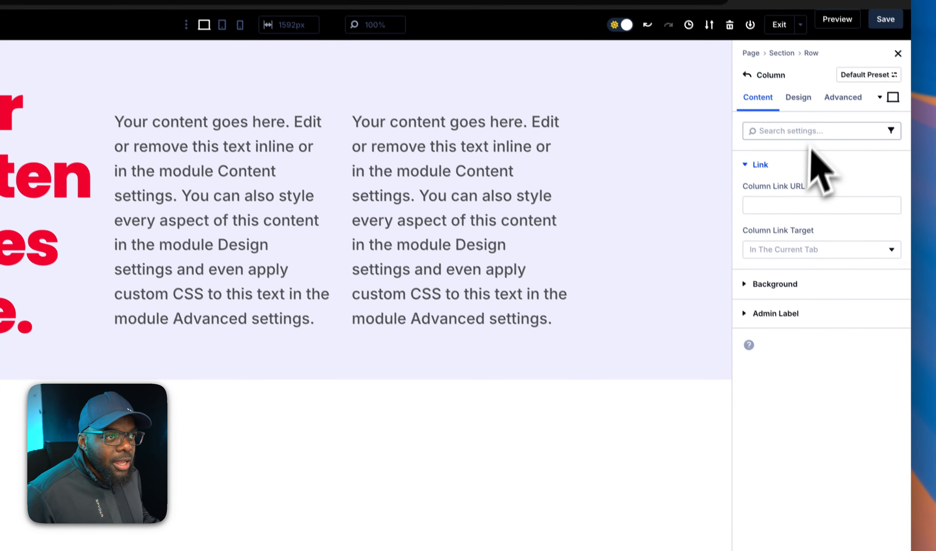
click(865, 140)
click(817, 159)
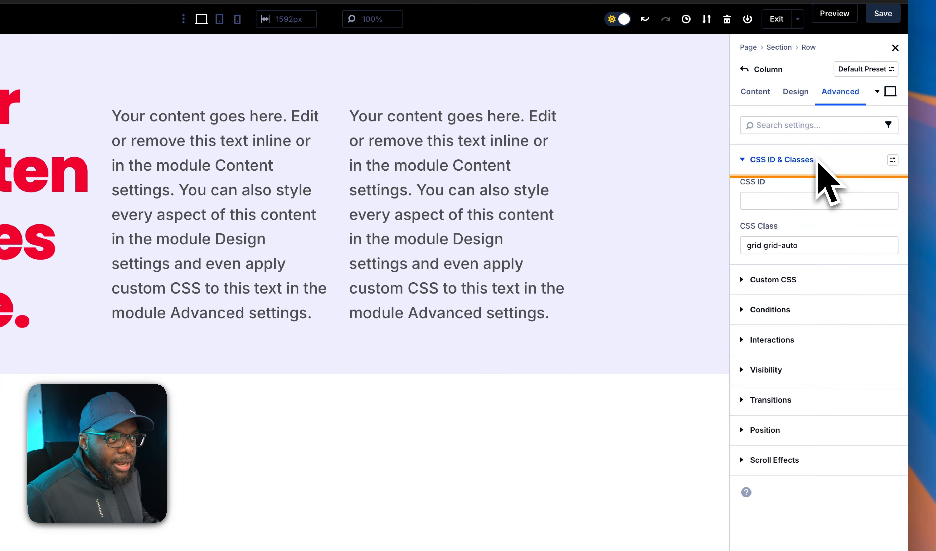
drag(817, 248, 774, 248)
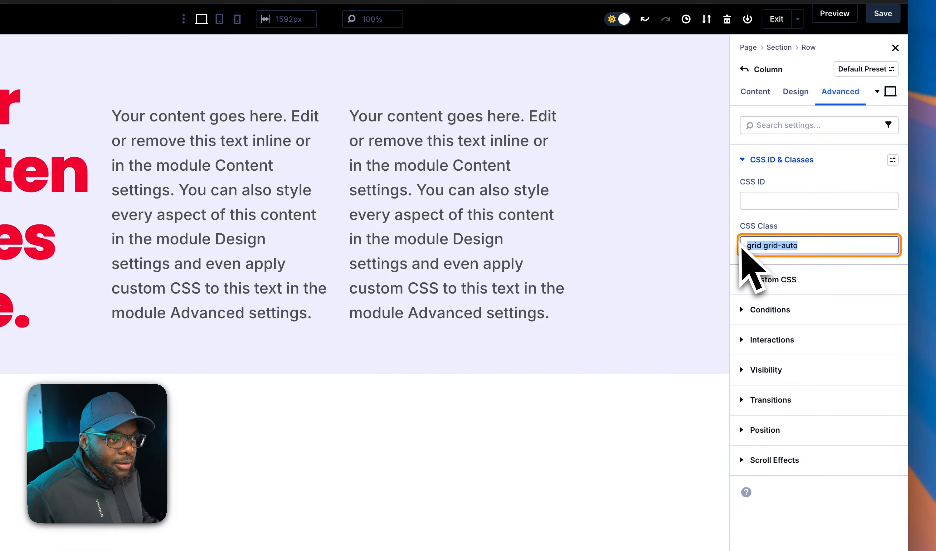
key(BackSpace)
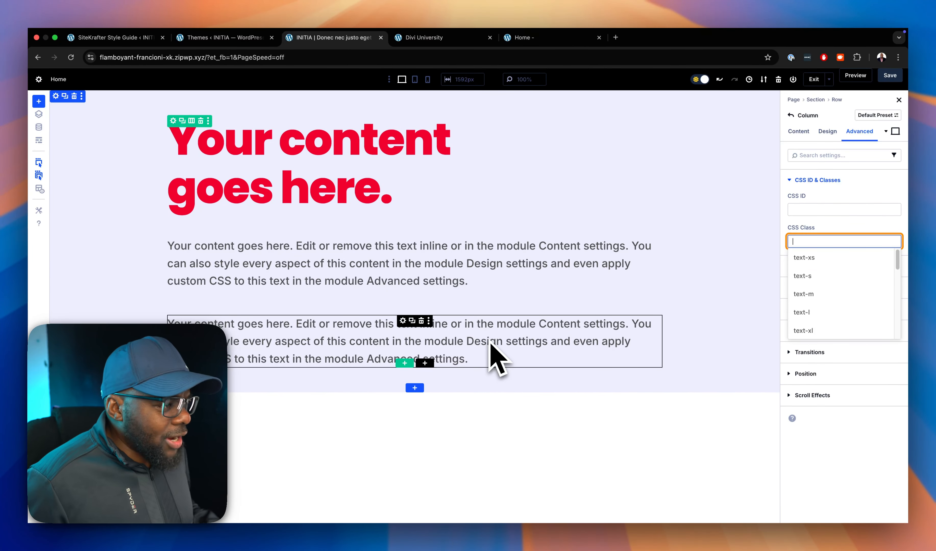
Add the padding class pad-l to the lower, duplicated paragraph text module after its existing classes.
click(401, 321)
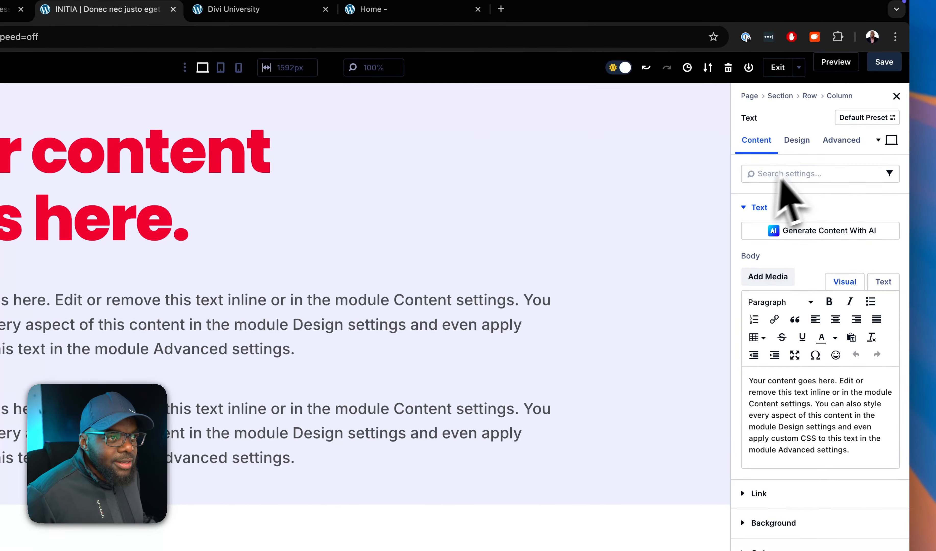
click(841, 141)
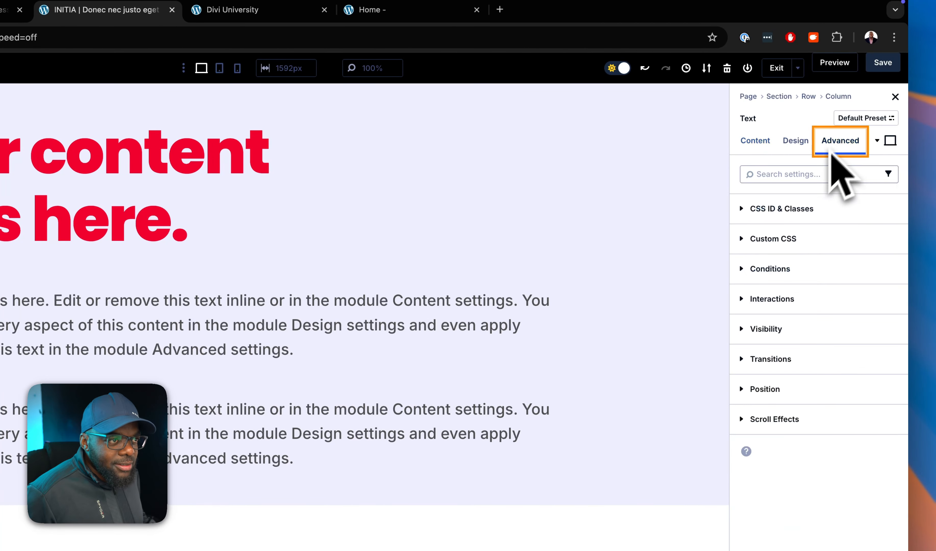
click(800, 213)
click(802, 299)
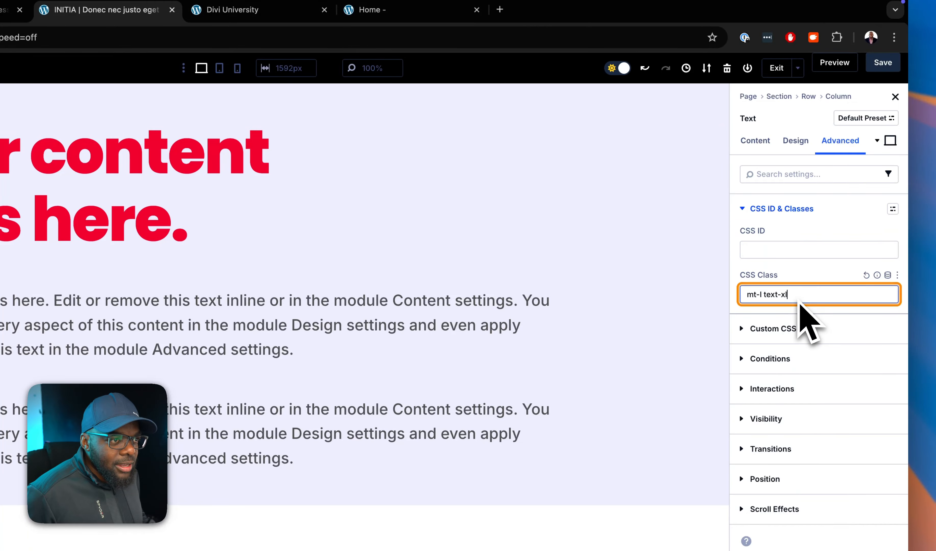
text(pad-)
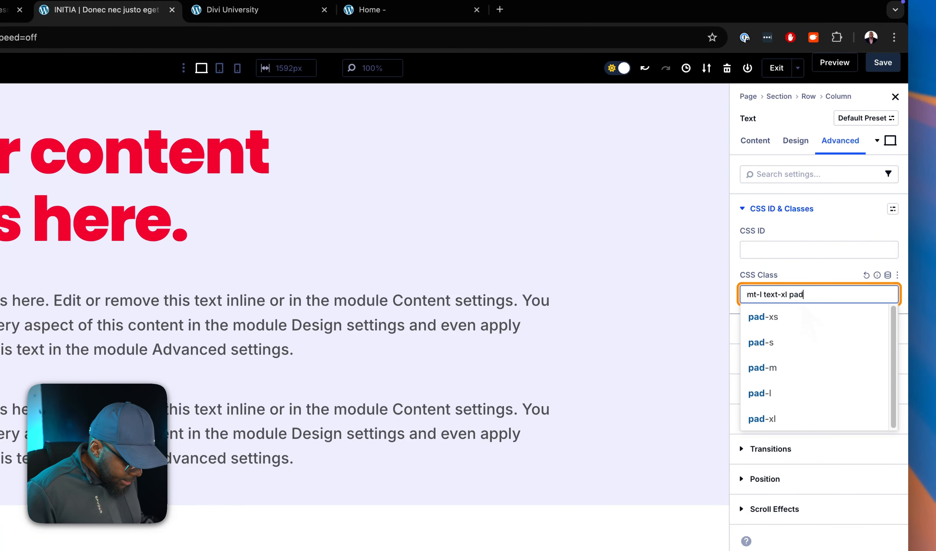
text(l)
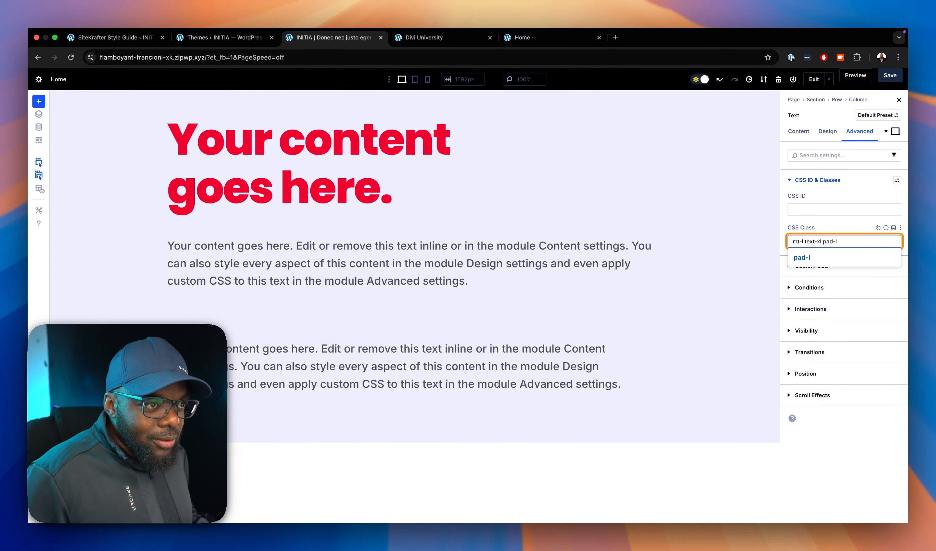
Add the primary background color class bg-pri-200 to the duplicated paragraph text module.
text(bg)
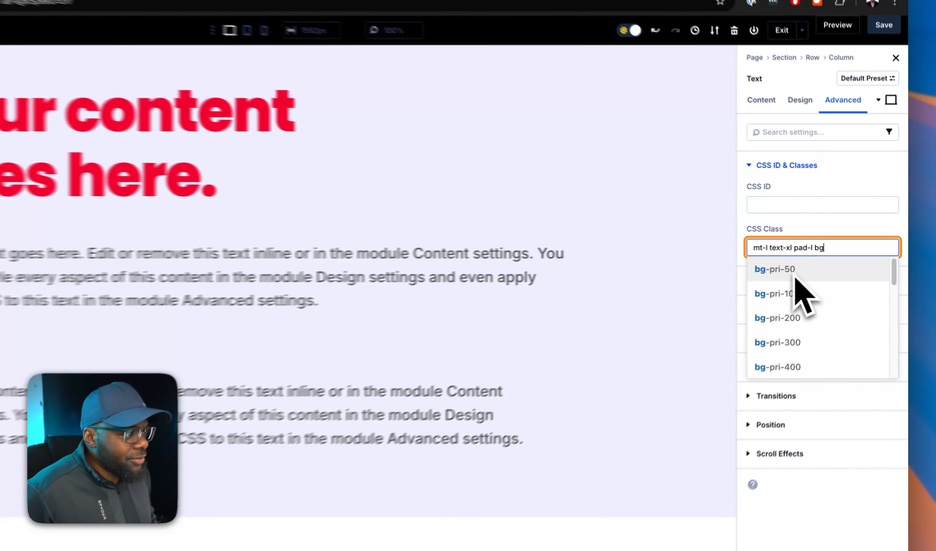
click(795, 277)
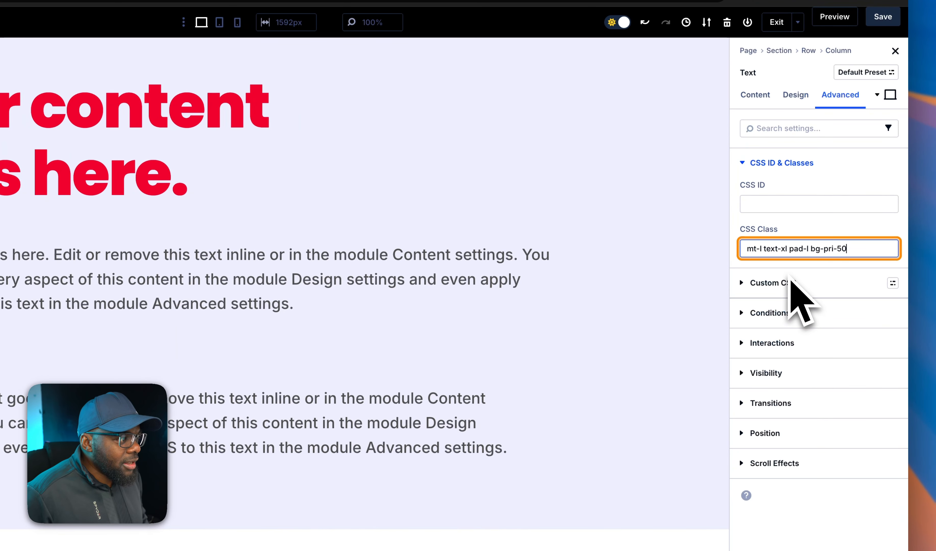
key(BackSpace)
key(BackSpace)
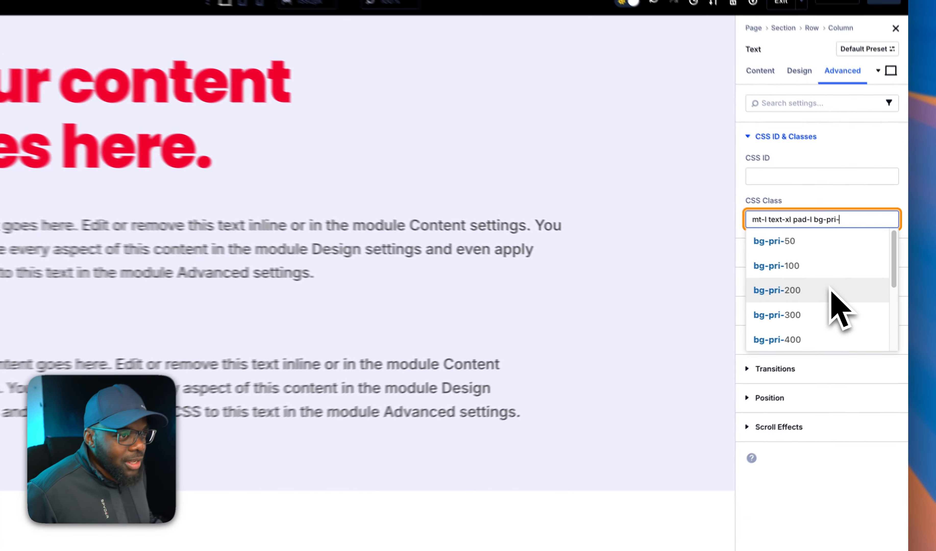
click(849, 295)
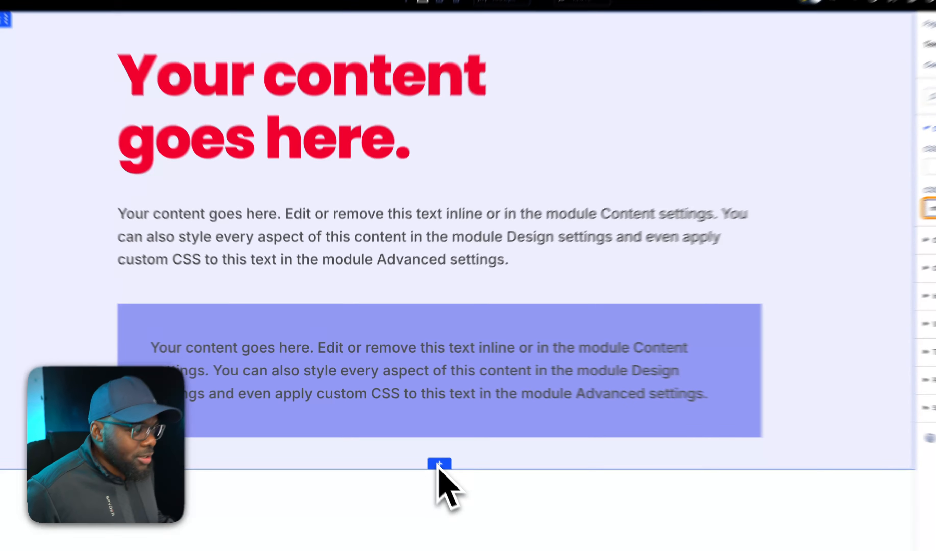
Insert a new section with two equal columns below the current one and add a Blurb module to its first column.
click(414, 438)
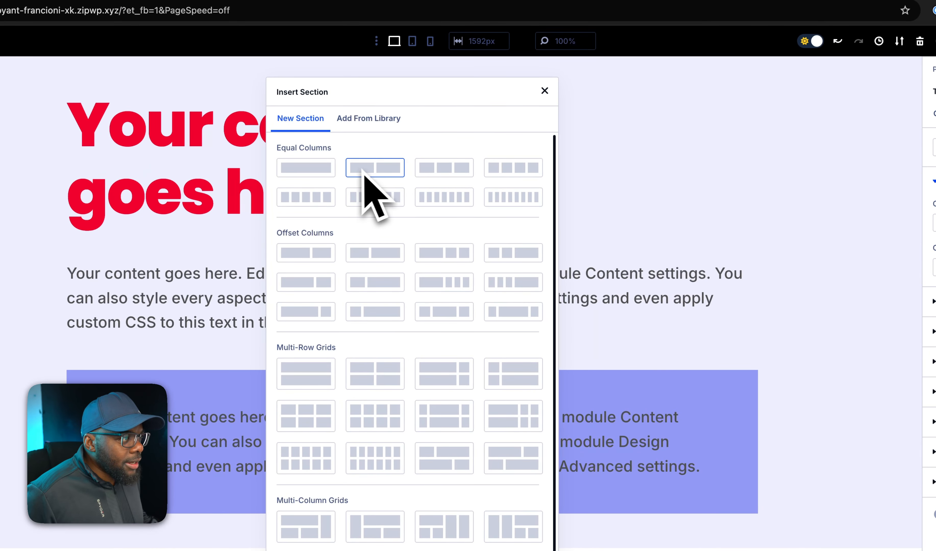
click(390, 174)
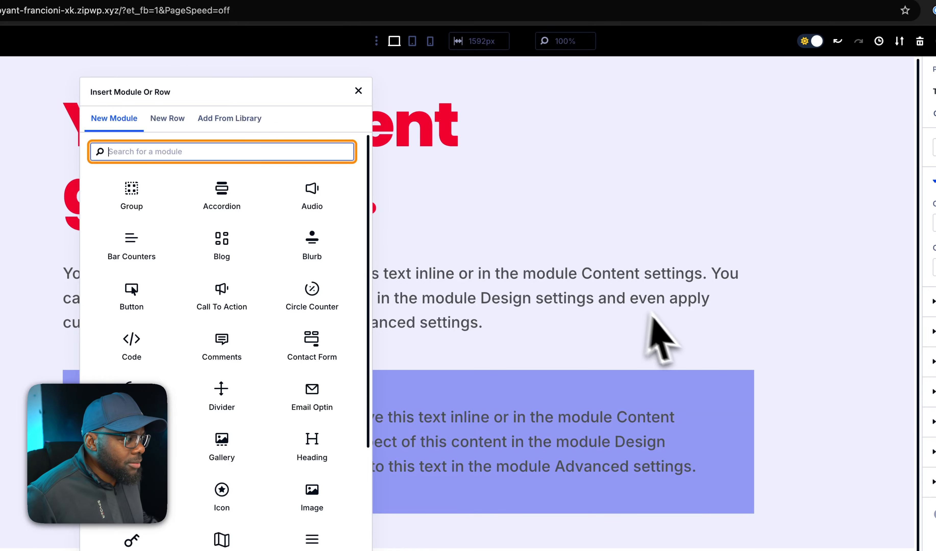
text(blu)
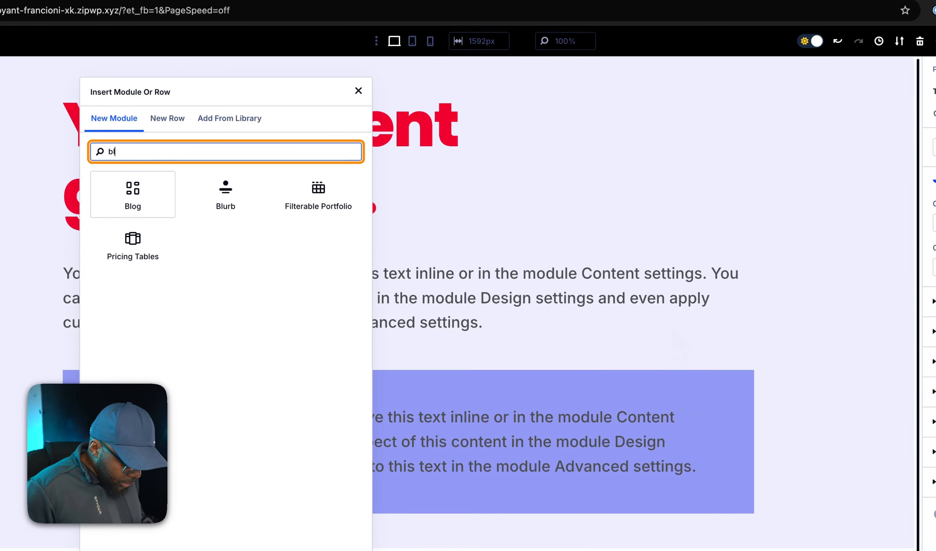
text(r)
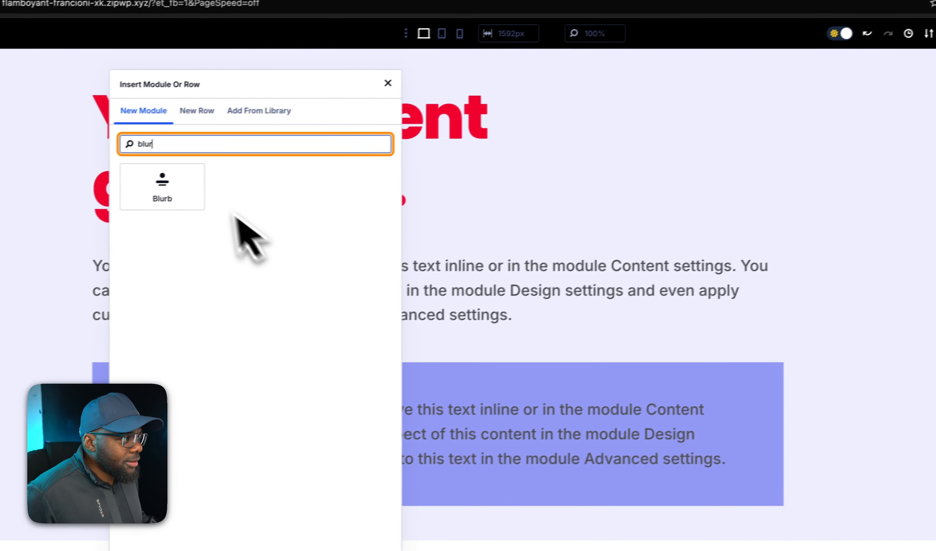
click(167, 199)
Assign the CSS classes pad-m and bg-pri-100 to the blurb in the first column of the new section.
scroll(653, 314, down, 4)
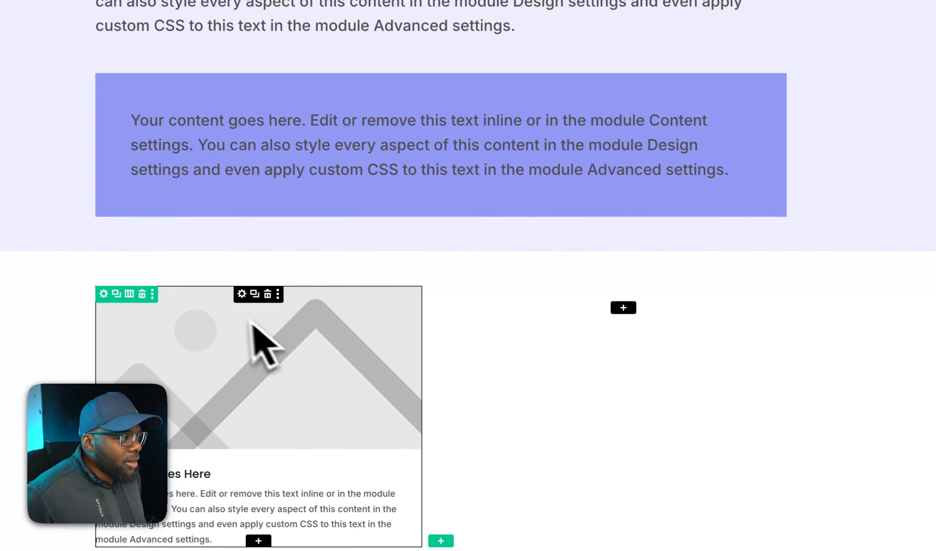
click(241, 294)
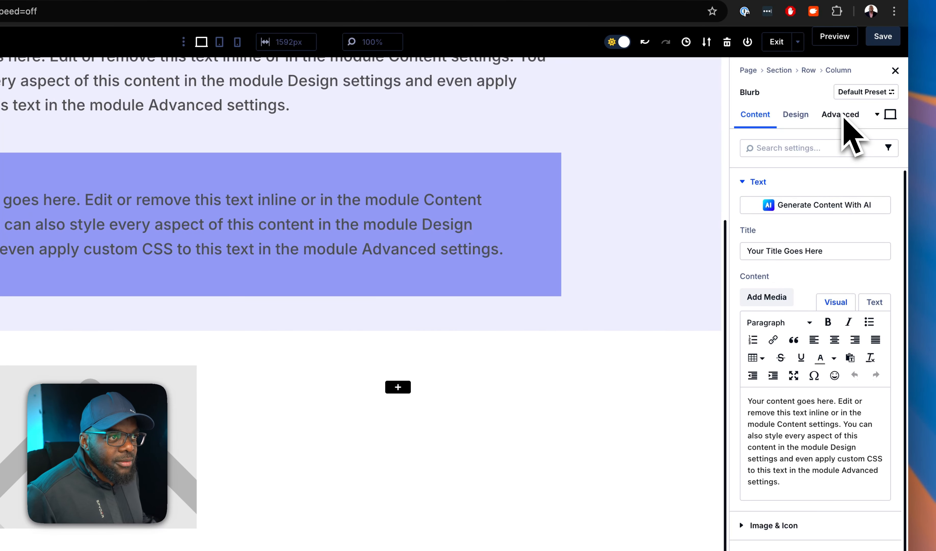
click(846, 115)
click(804, 183)
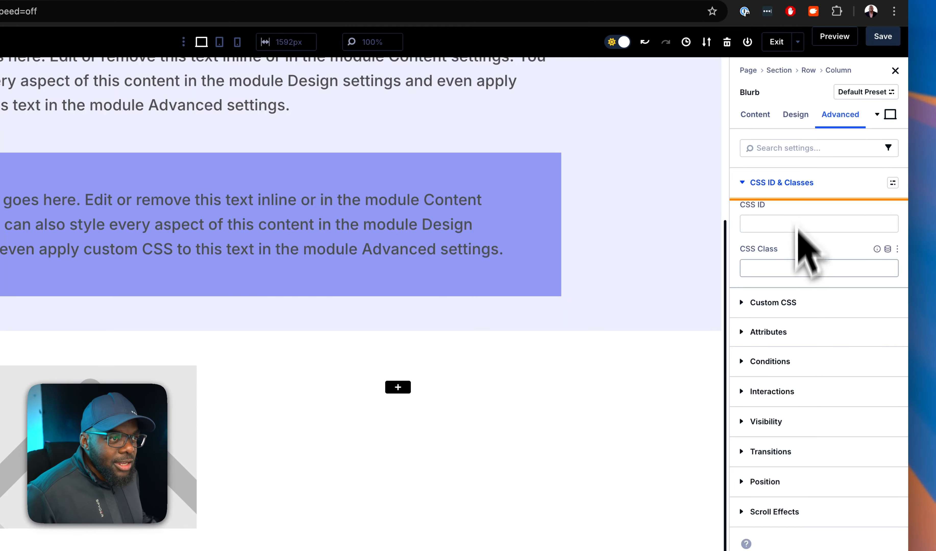
click(795, 275)
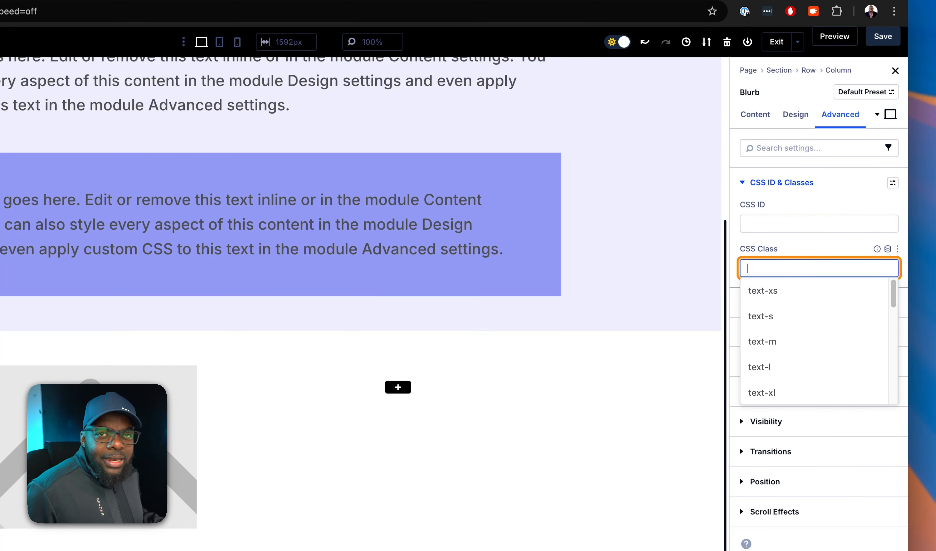
text(pad-)
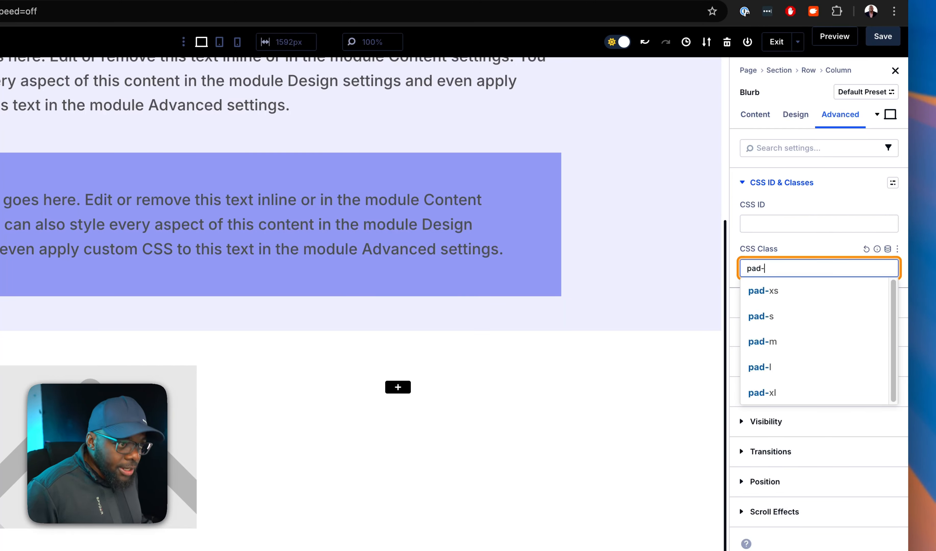
click(779, 341)
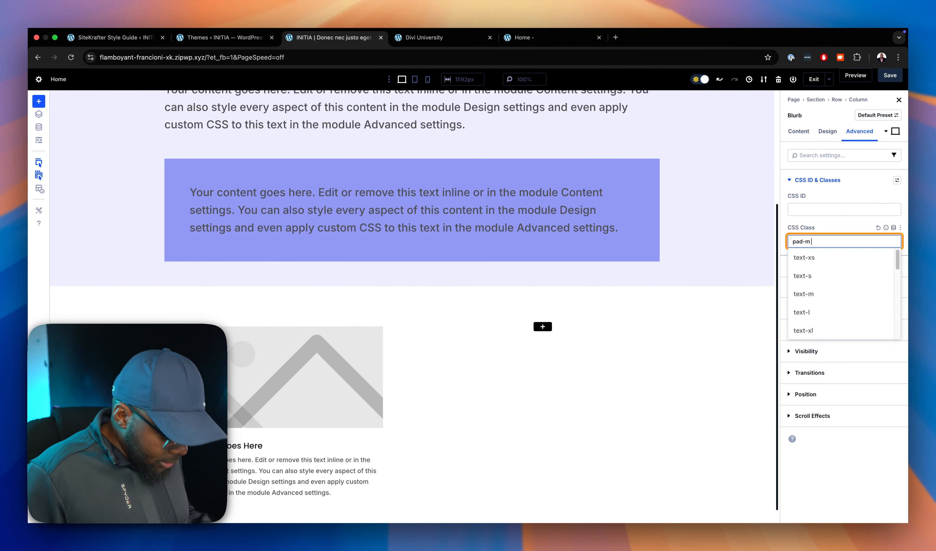
text(bg-)
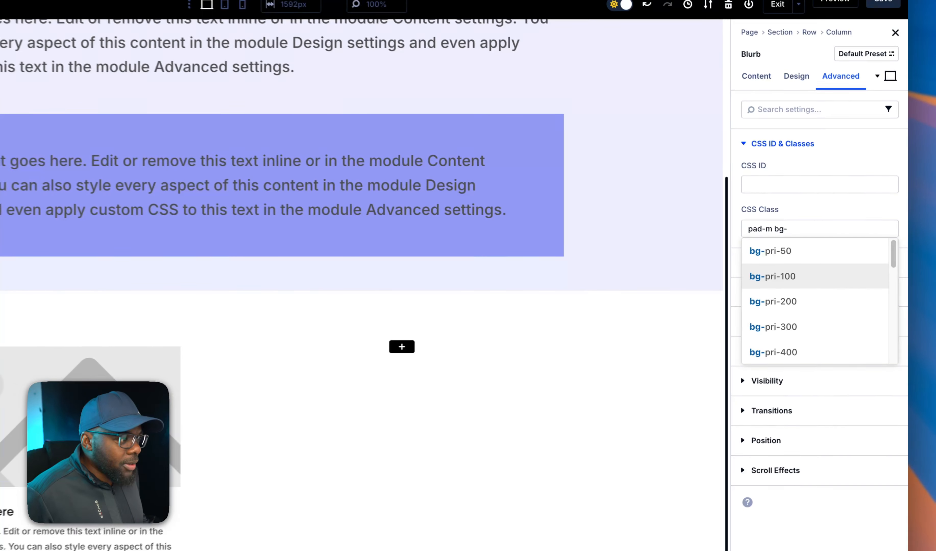
click(810, 276)
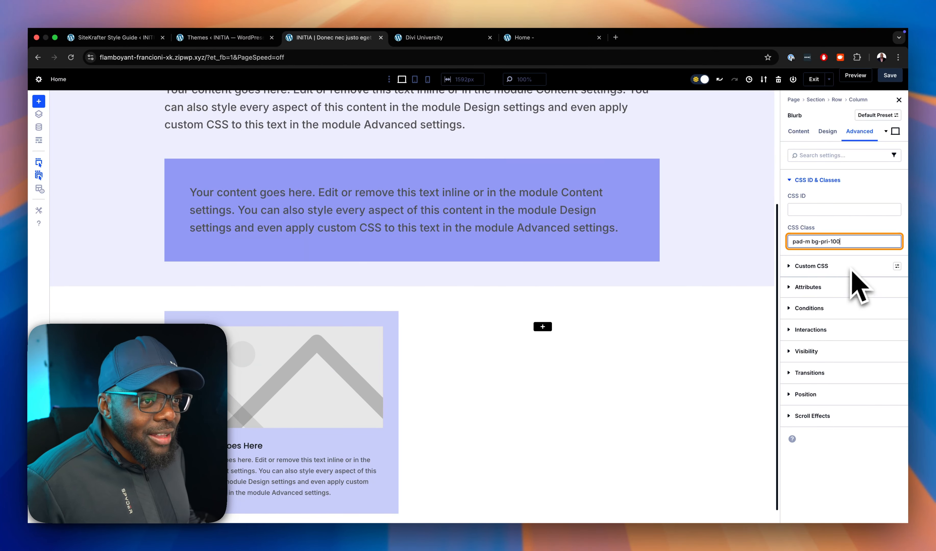
Append the classes sk and rad-s to the first blurb's CSS class setting.
text(s)
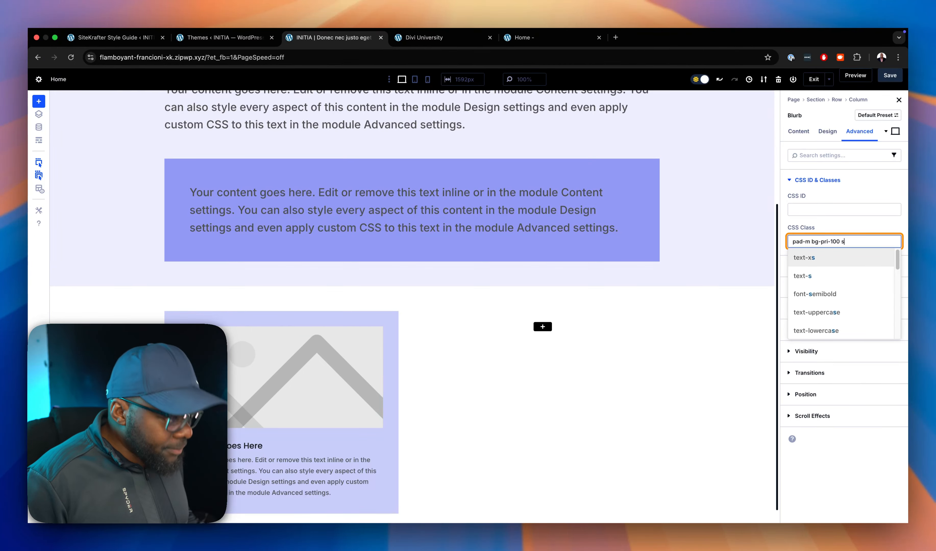
text(k)
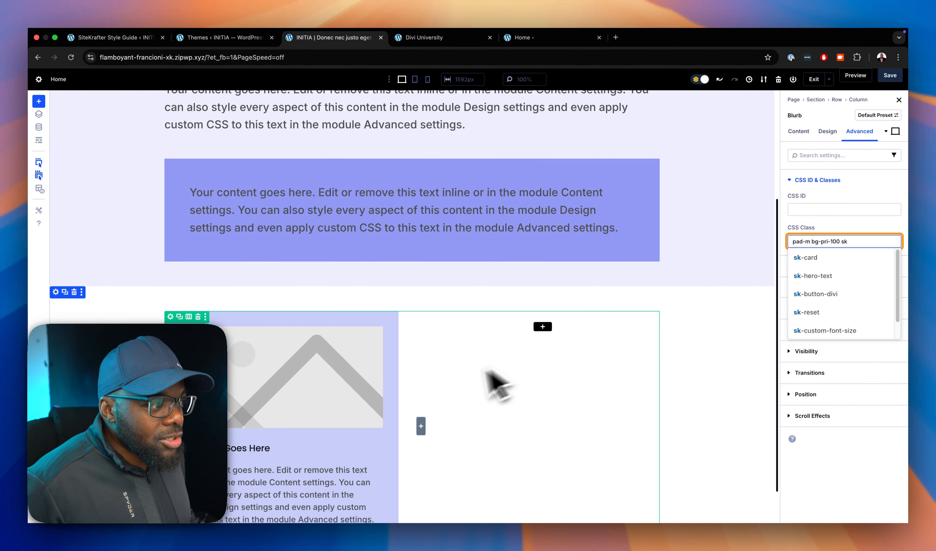
scroll(454, 390, down, 2)
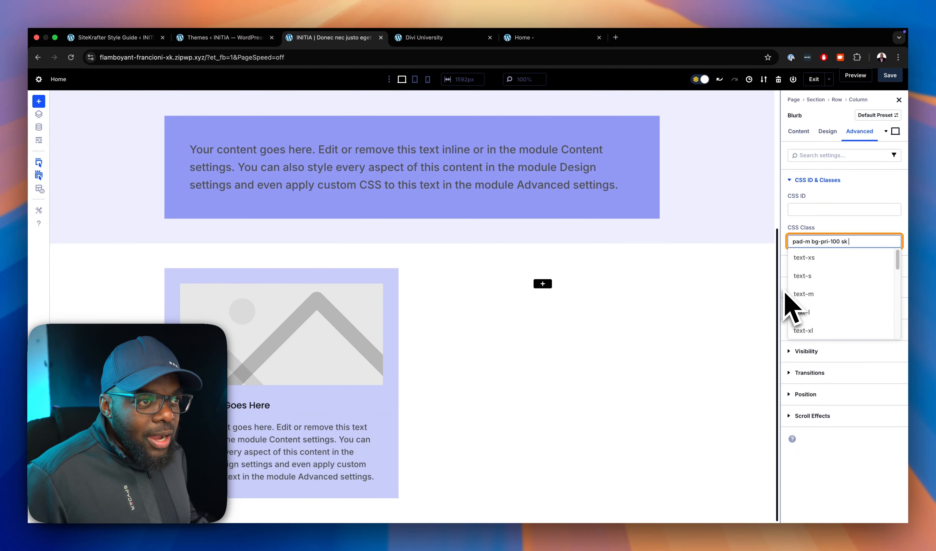
text(rad-s)
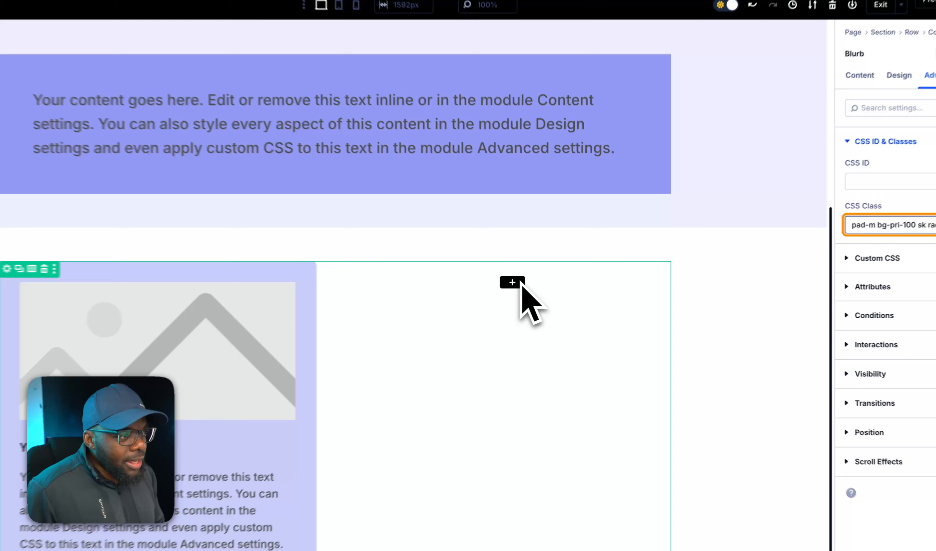
Add a Blurb module to the empty second column.
click(543, 284)
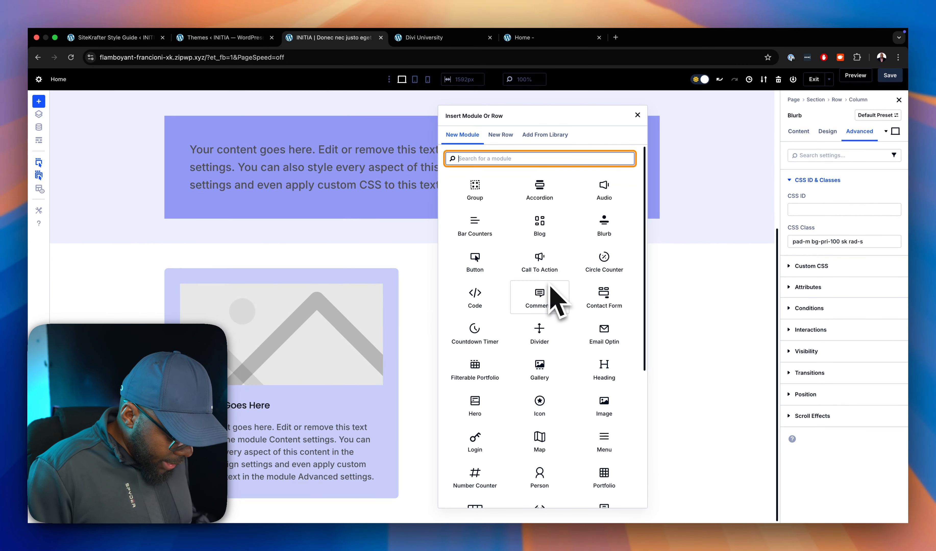
text(blur)
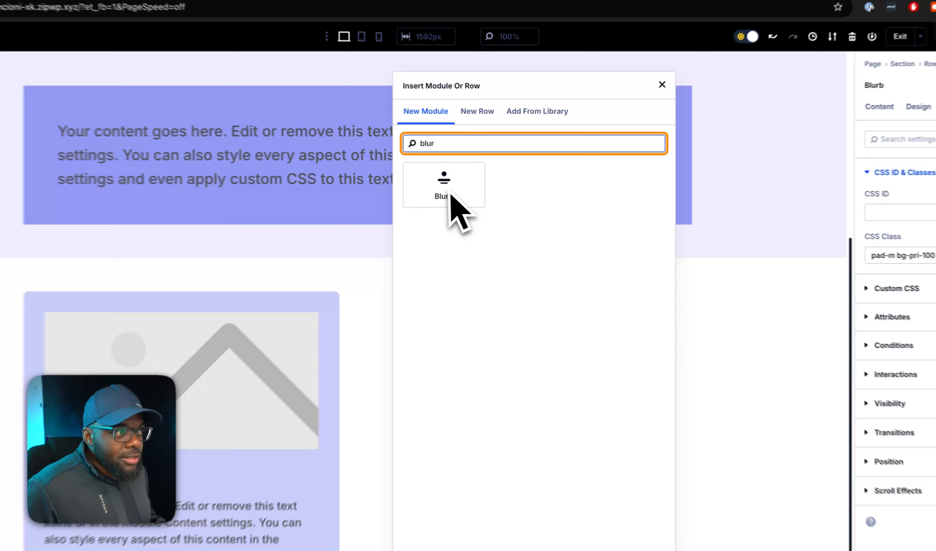
click(475, 189)
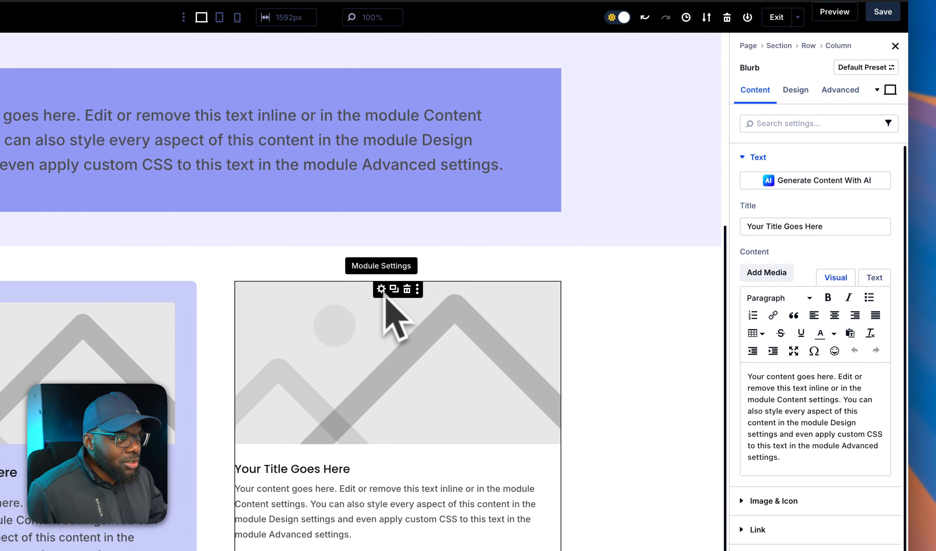
Set the second-column blurb's padding to 2 rem on all four sides, linking top with bottom and left with right.
click(797, 93)
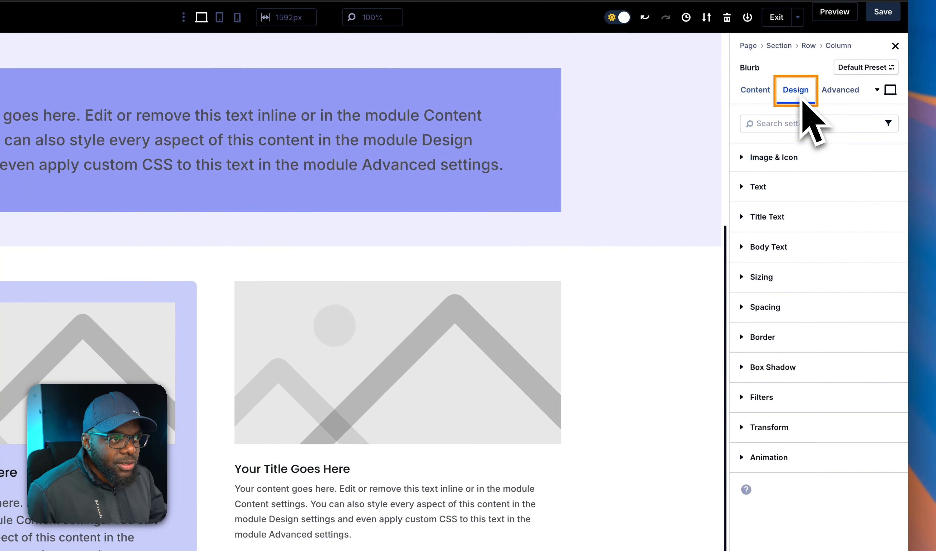
click(795, 309)
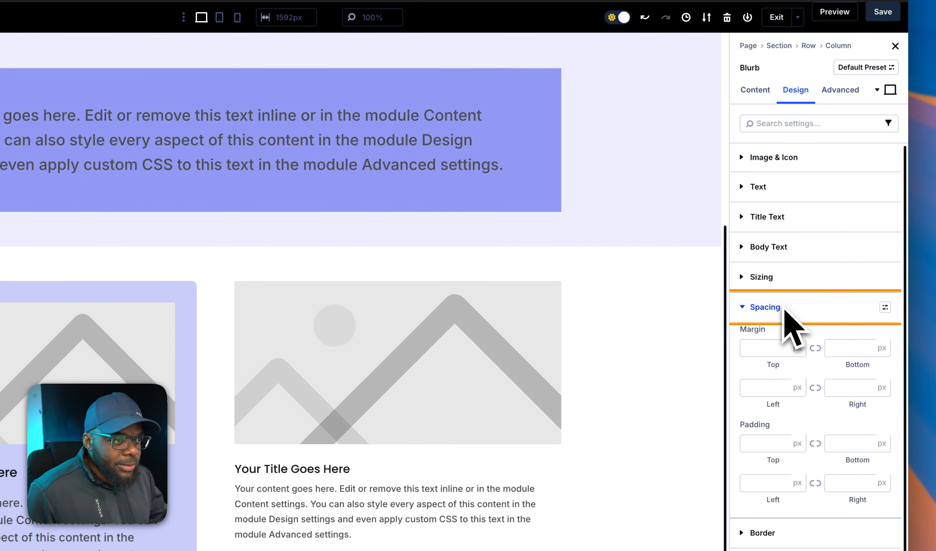
scroll(795, 325, down, 2)
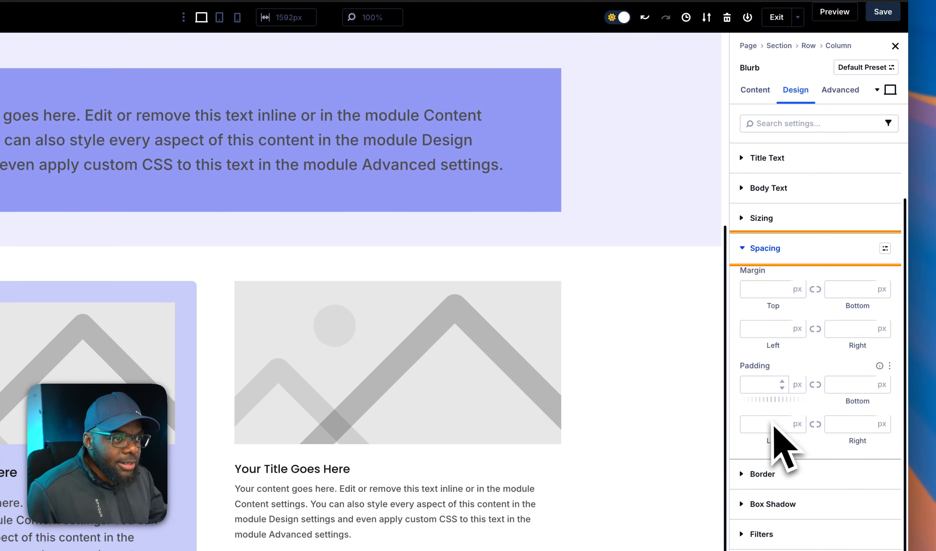
click(767, 387)
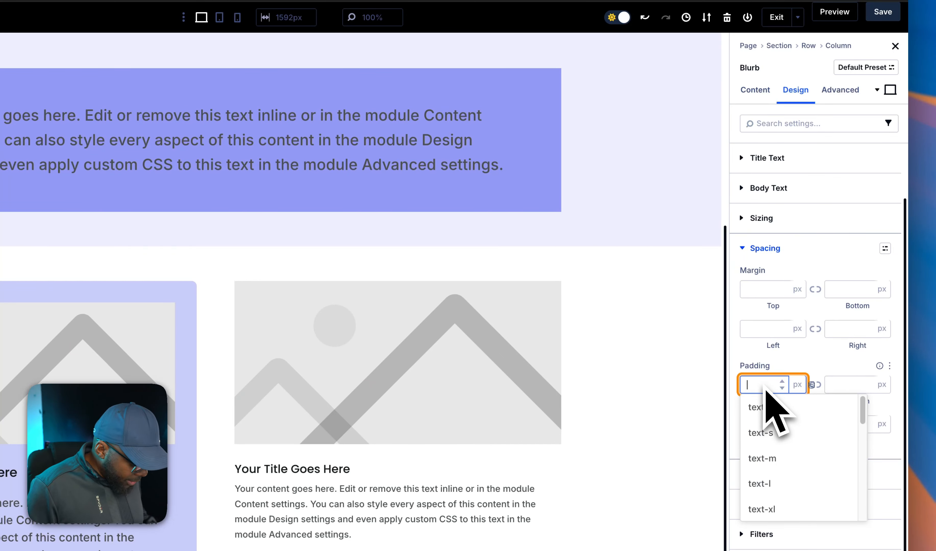
text(2rem)
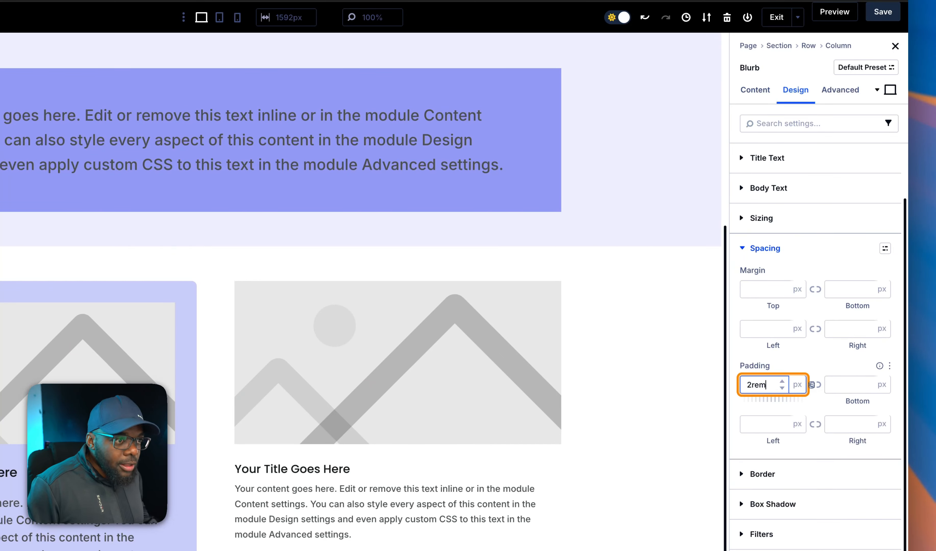
key(Return)
click(815, 385)
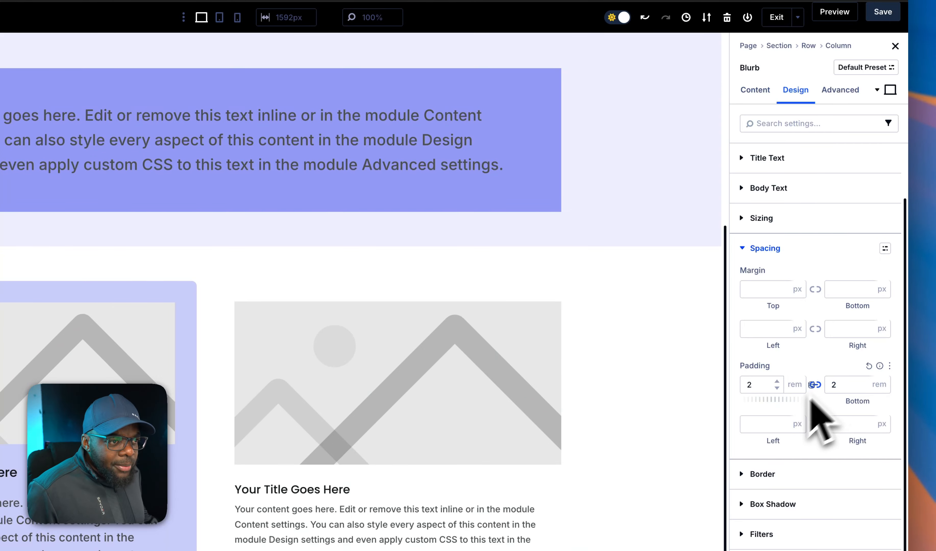
click(770, 425)
text(2rem)
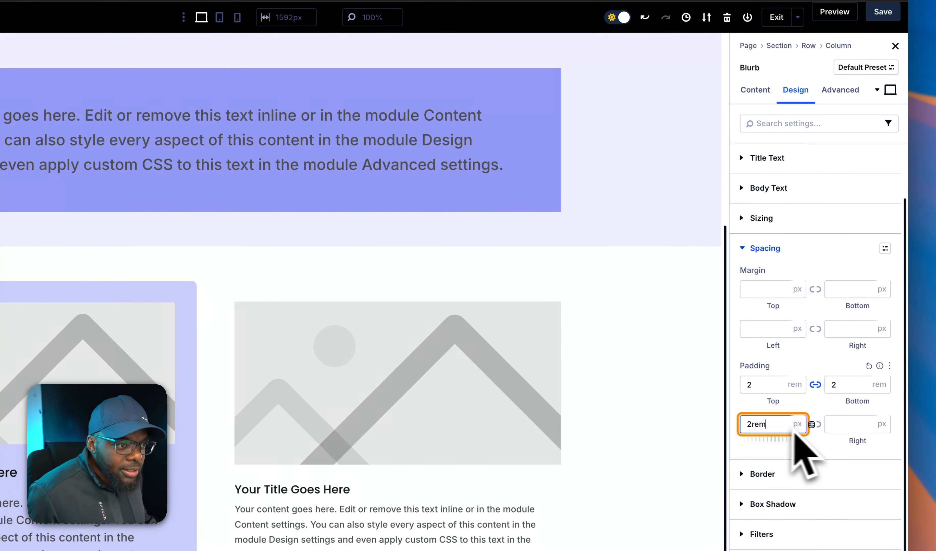
click(816, 424)
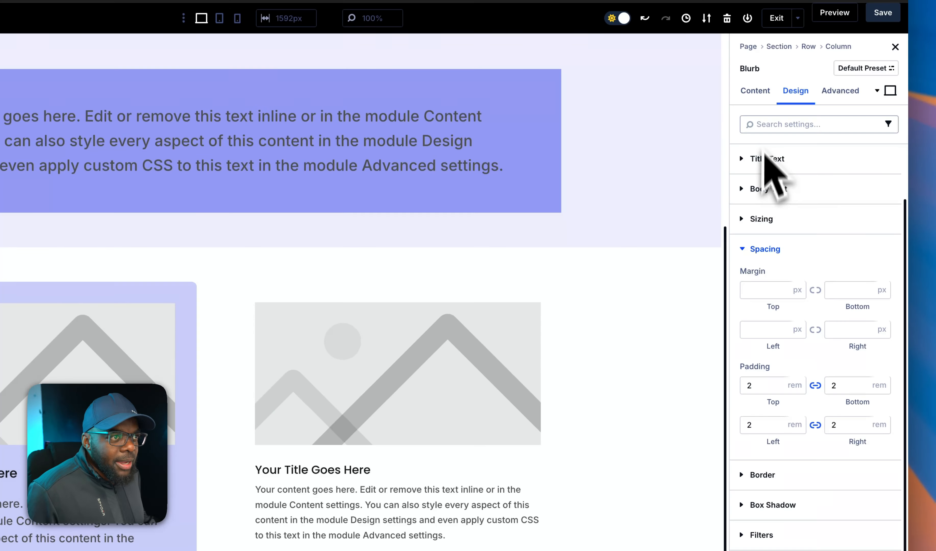
Set the second-column blurb's background to the global Body Text Color, briefly viewing its color filters.
click(757, 95)
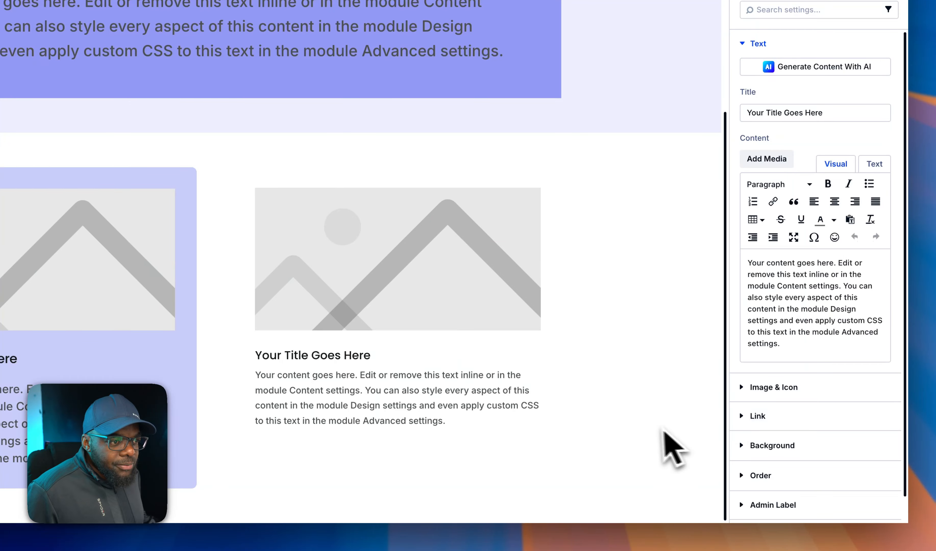
click(786, 449)
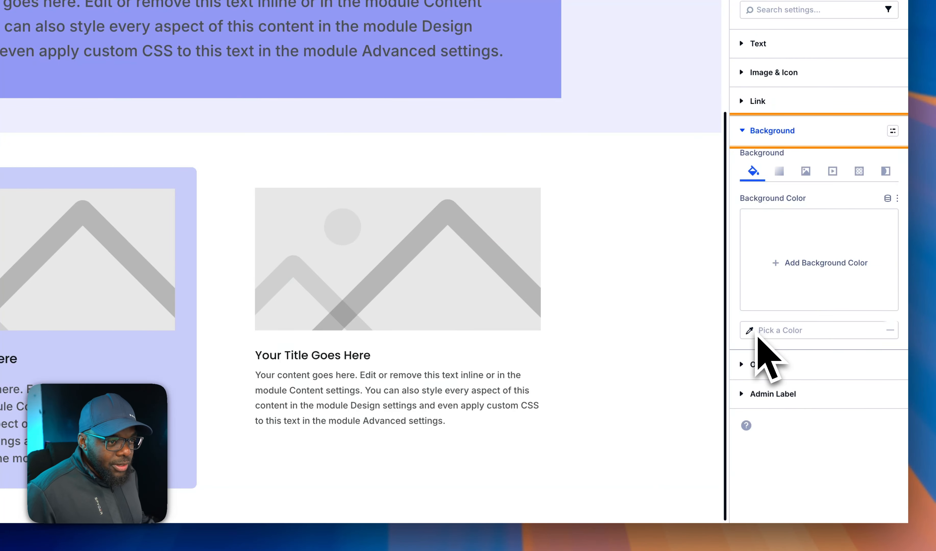
click(792, 262)
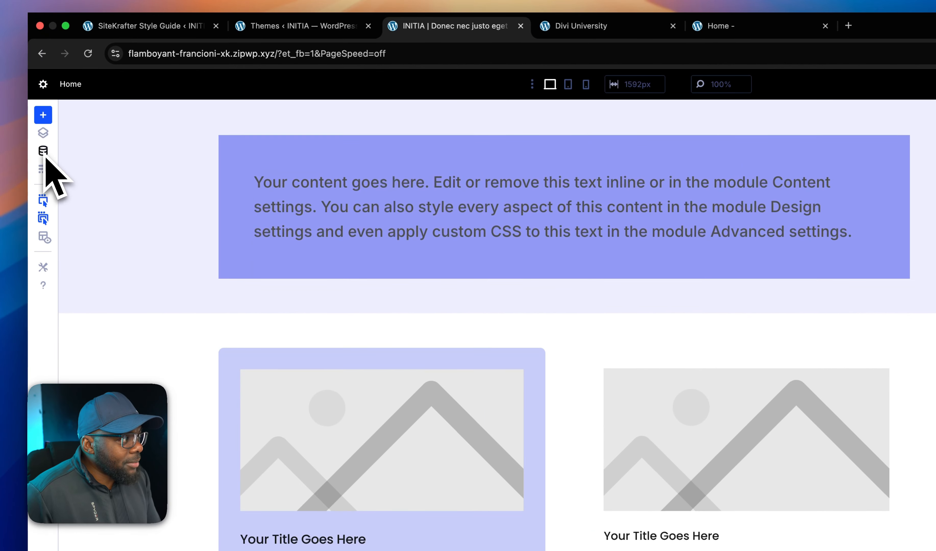
click(38, 126)
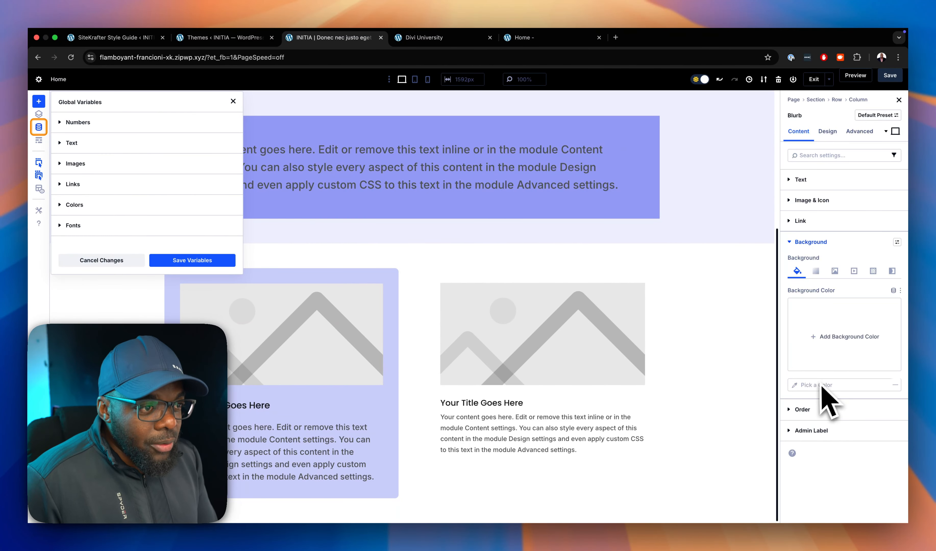
click(820, 337)
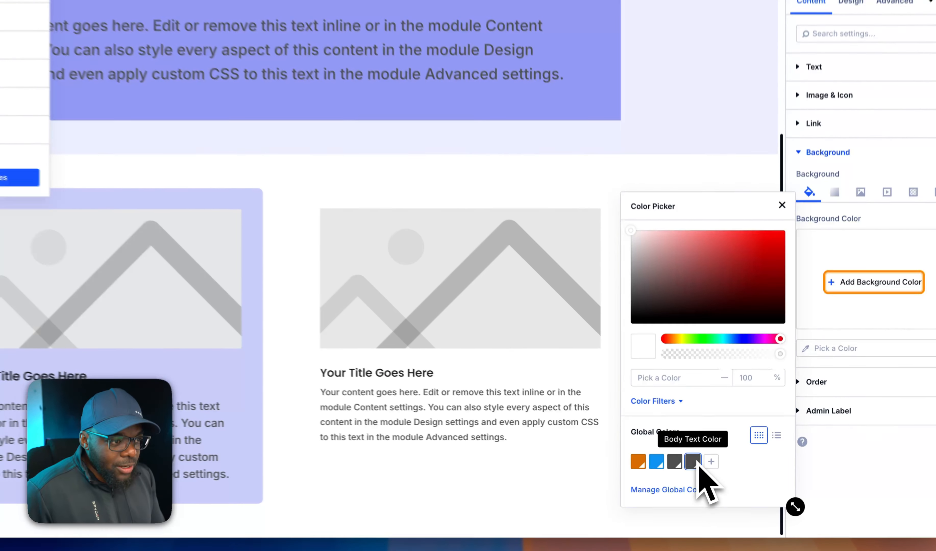
click(713, 469)
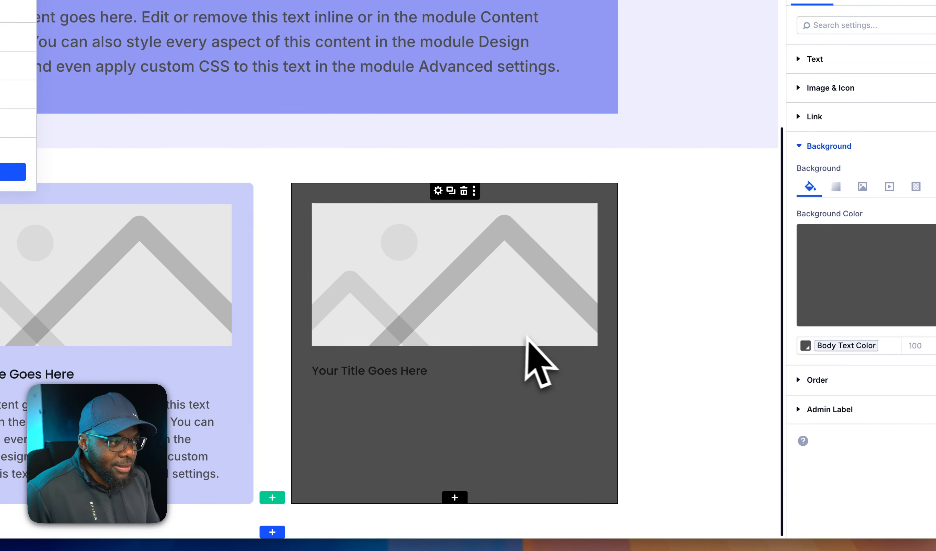
click(805, 346)
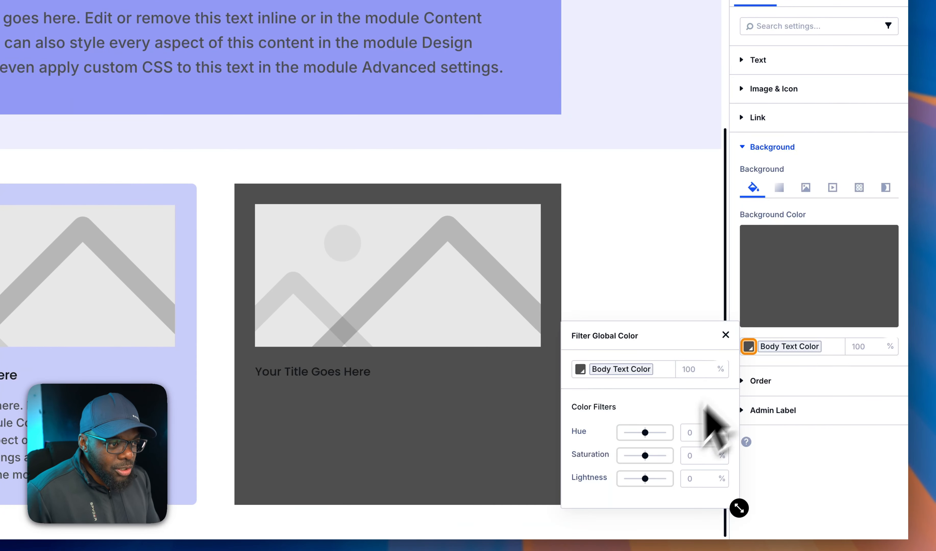
click(670, 307)
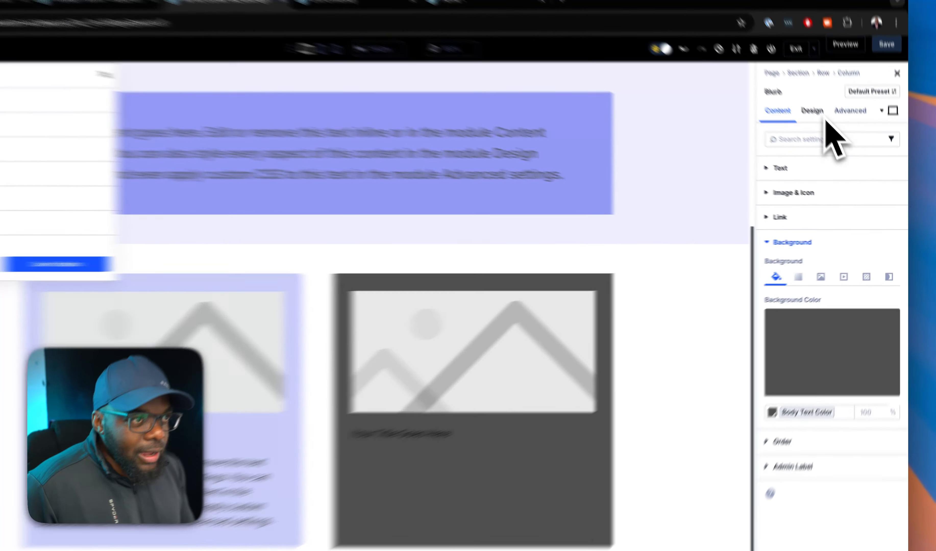
Round all corners of the second-column blurb with a linked border radius and dismiss the Global Variables.
click(828, 131)
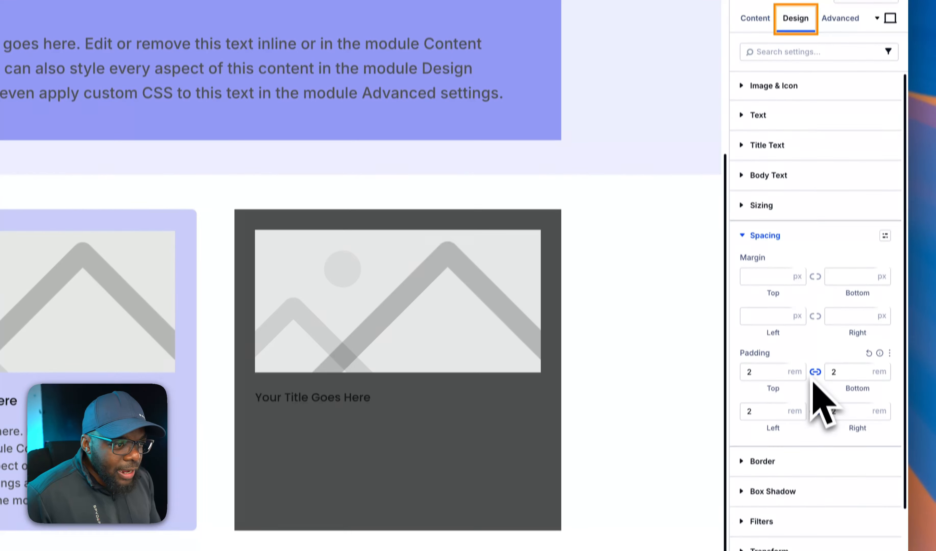
scroll(817, 462, down, 3)
click(794, 404)
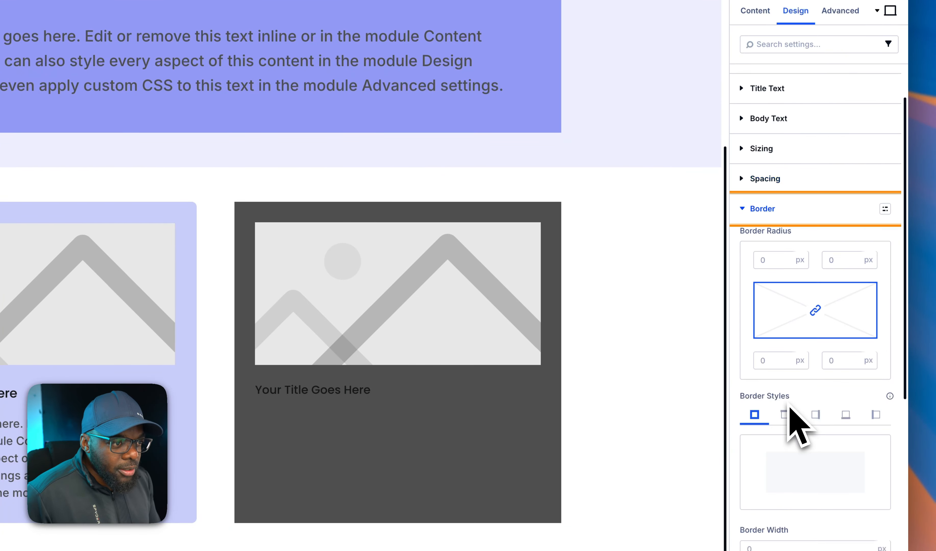
click(785, 259)
click(786, 260)
click(785, 259)
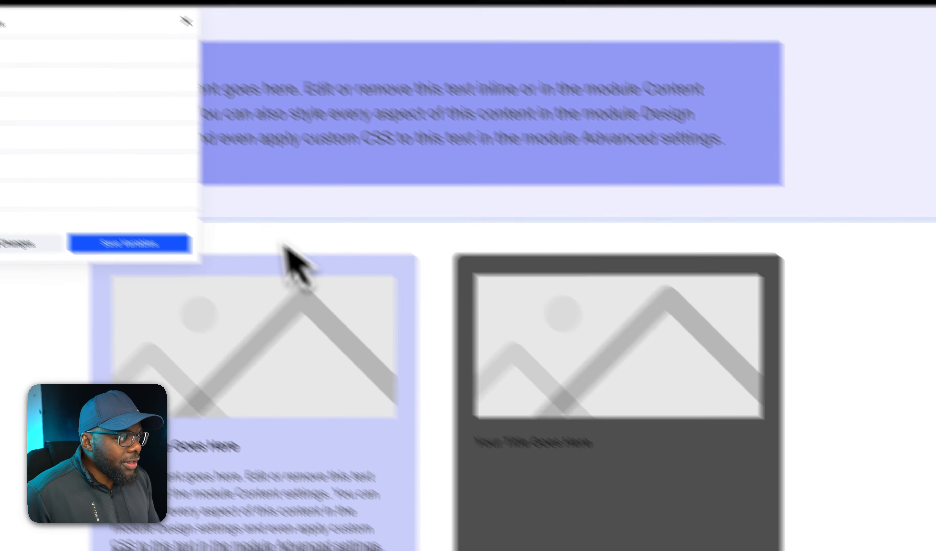
click(186, 21)
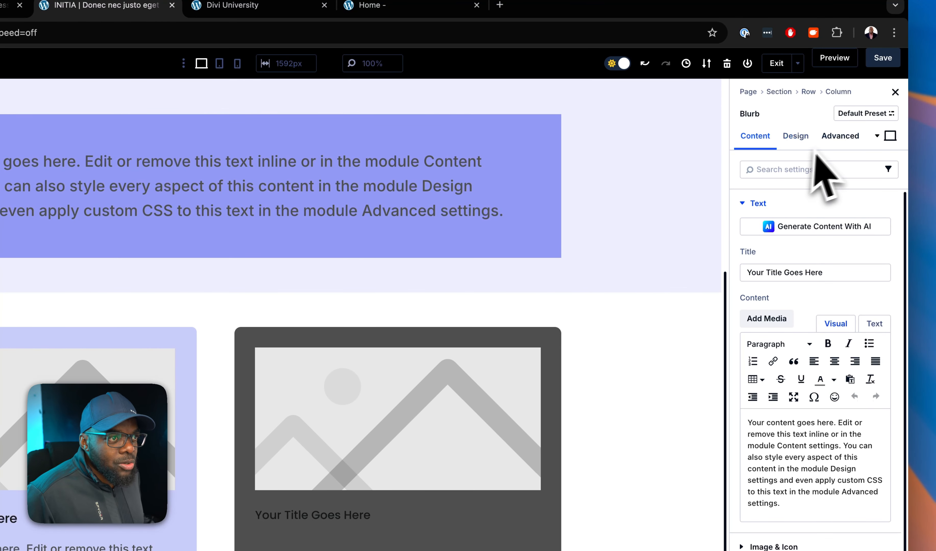
Change the first-column blurb's padding class from pad-m to pad-l, keeping its bg-pri-100 sk and rad-s classes.
click(840, 135)
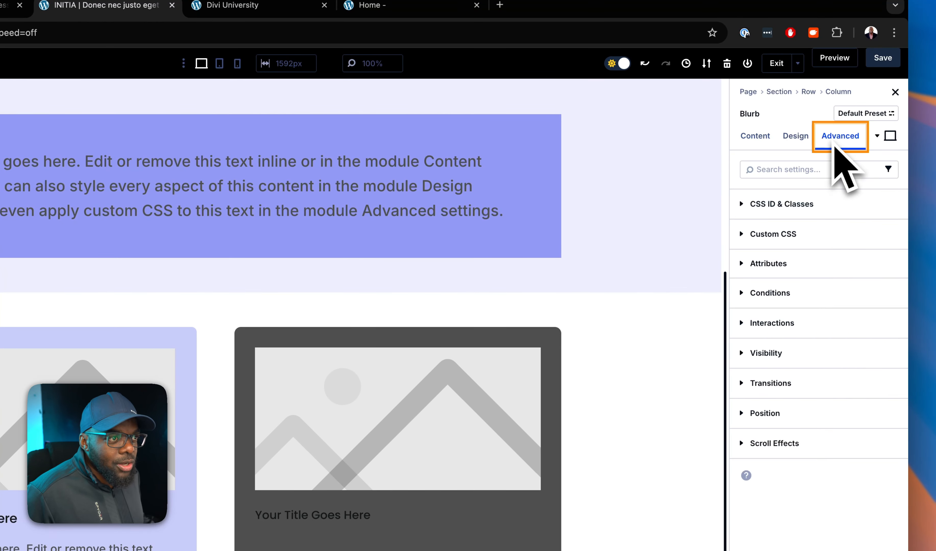
click(800, 204)
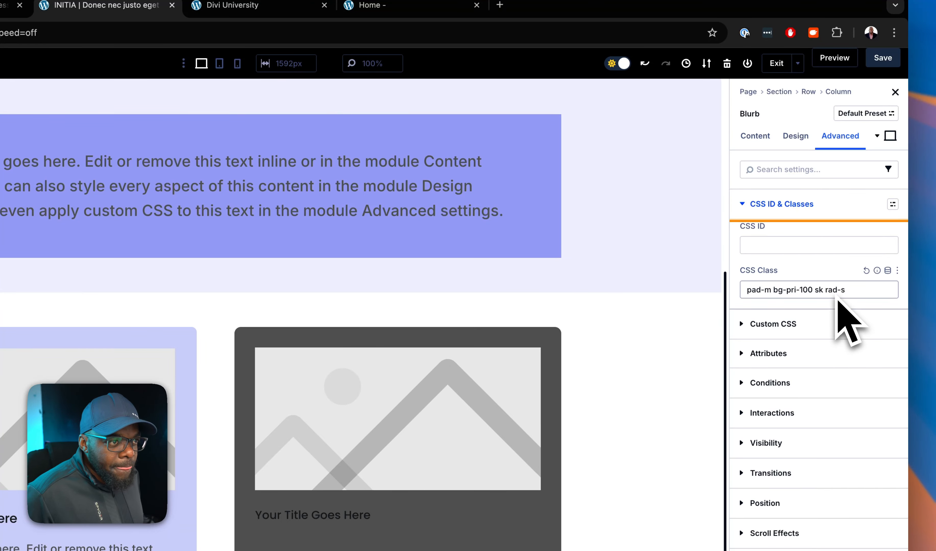
click(774, 294)
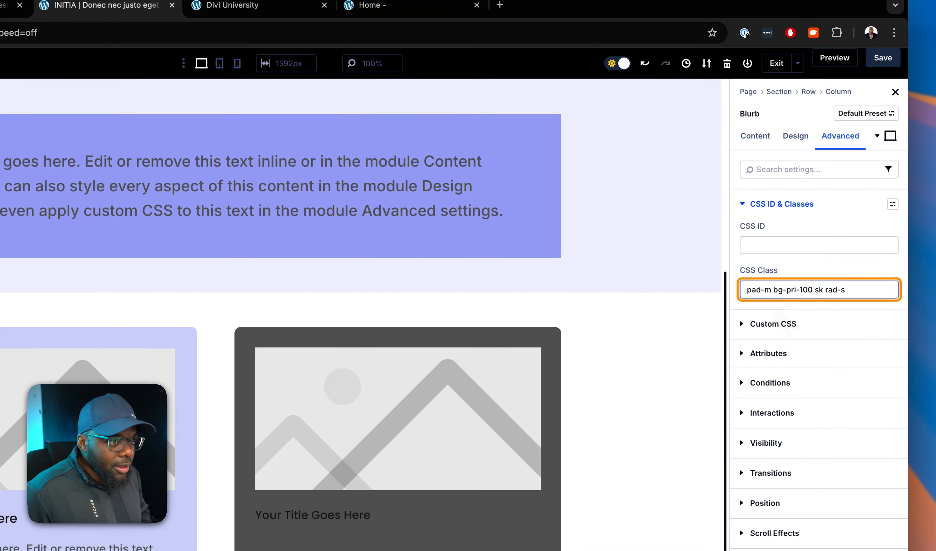
key(BackSpace)
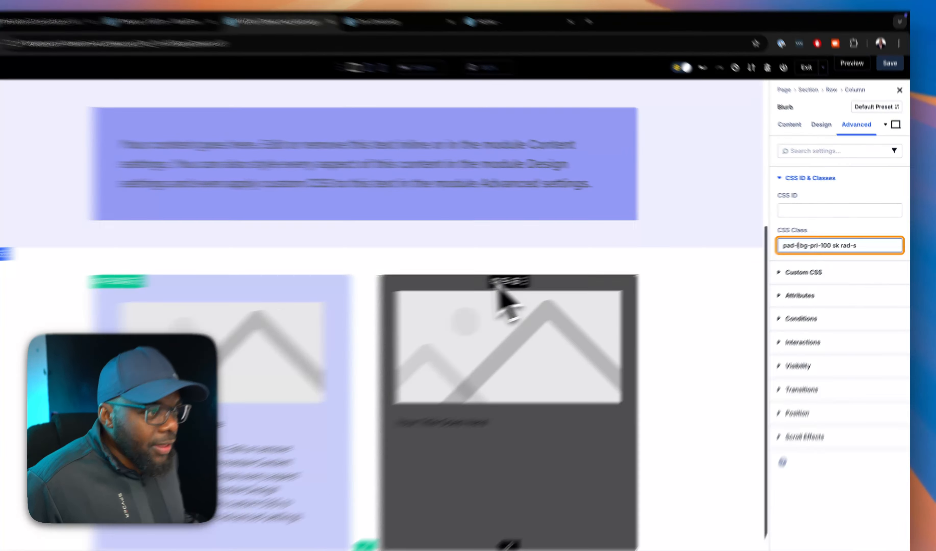
Set the second-column blurb's padding to 3 rem on all four sides.
click(531, 274)
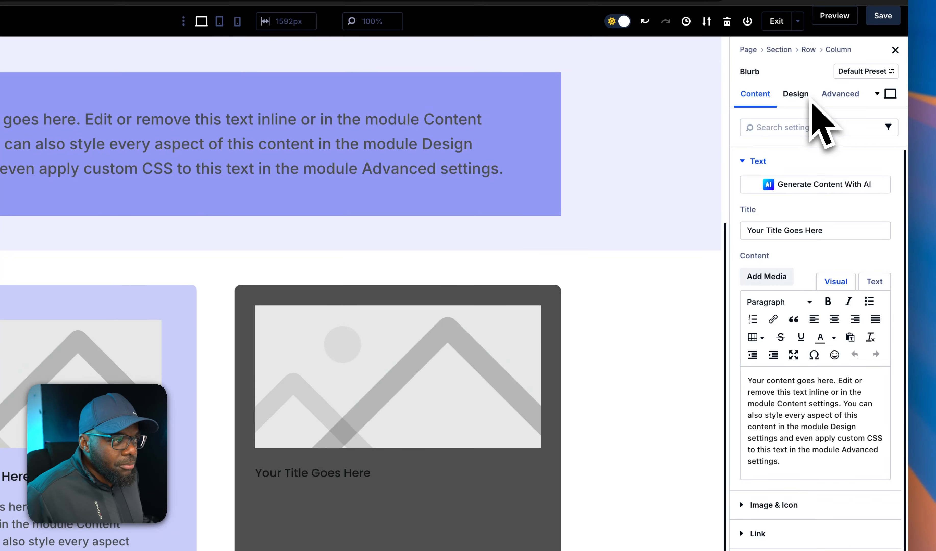
click(808, 97)
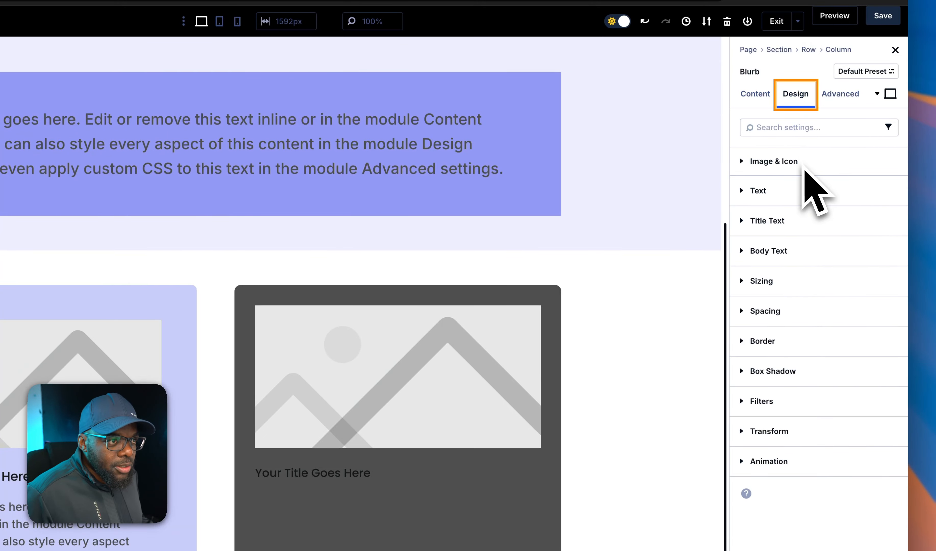
click(797, 318)
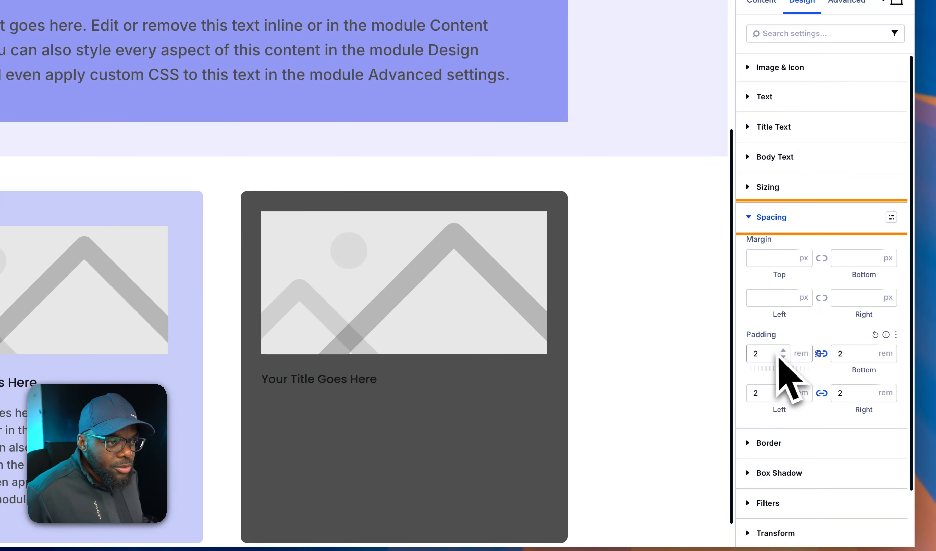
click(783, 351)
click(784, 351)
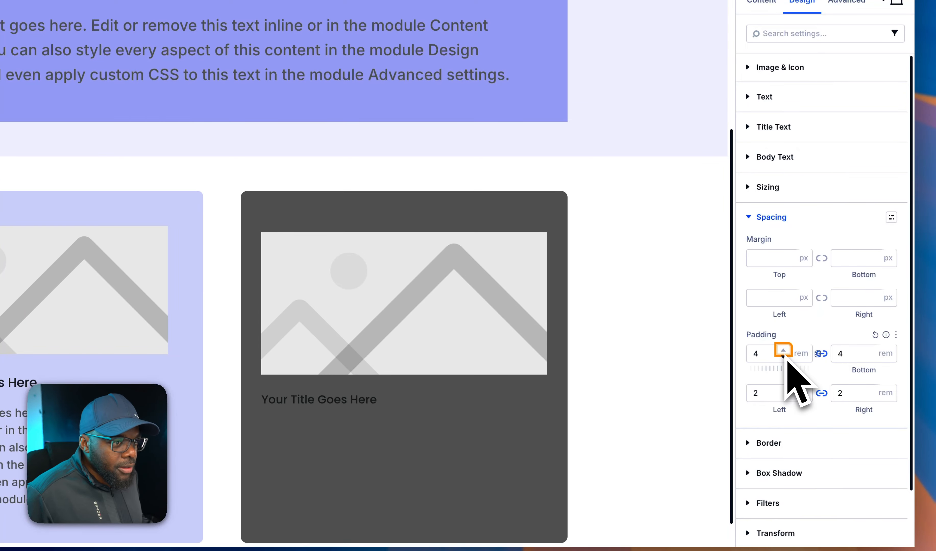
click(783, 357)
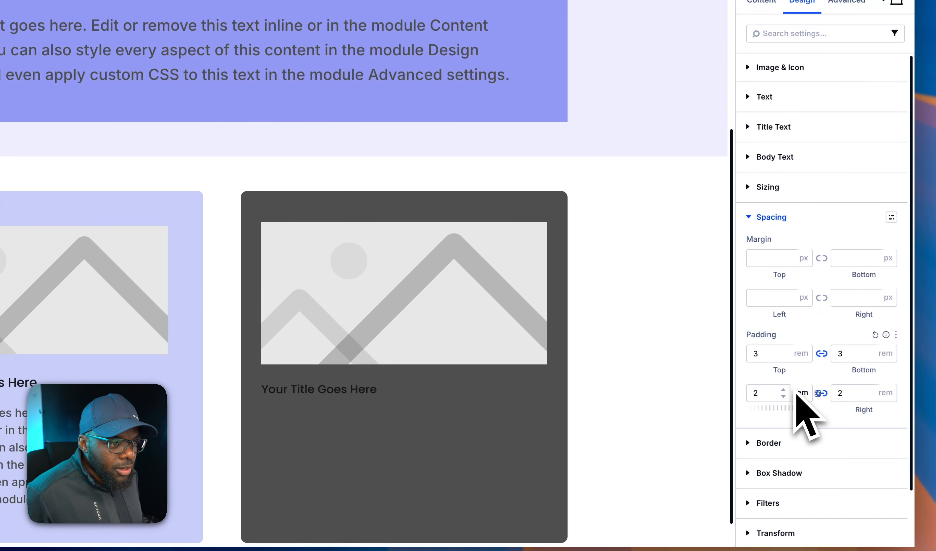
click(783, 390)
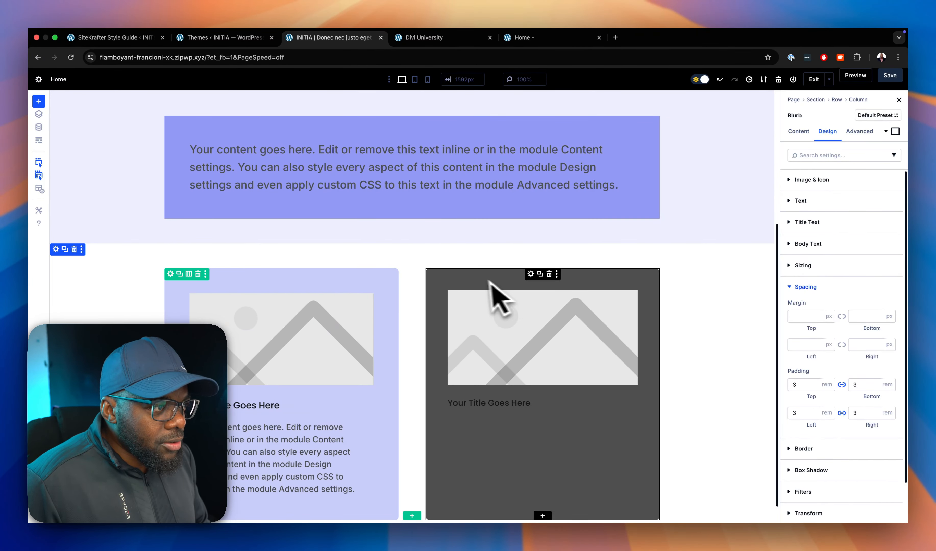
Remove the global Body Text Color background from the second-column blurb.
click(531, 274)
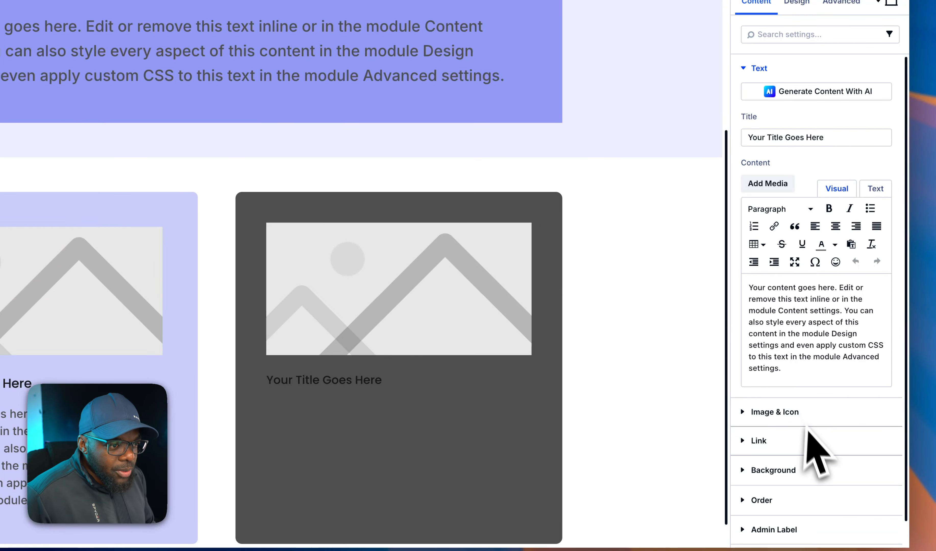
click(821, 471)
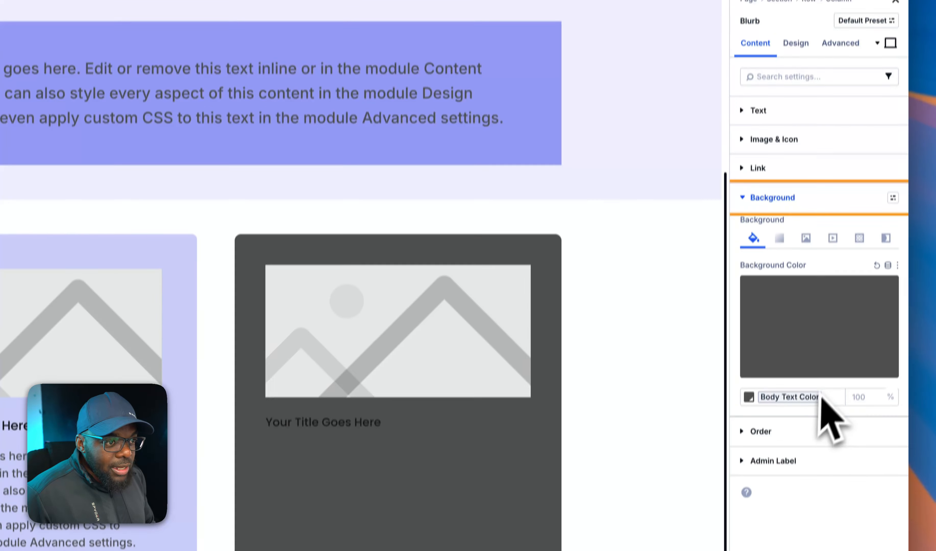
click(813, 355)
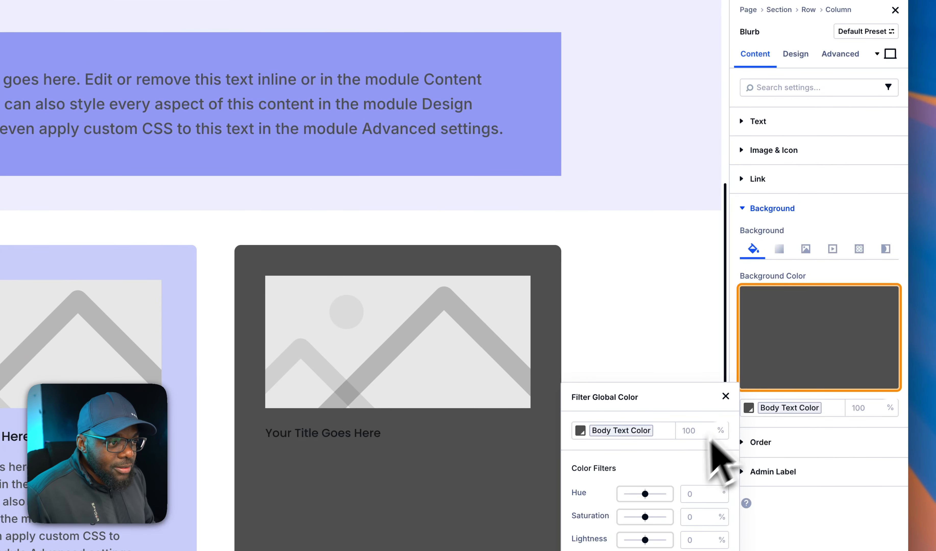
click(824, 339)
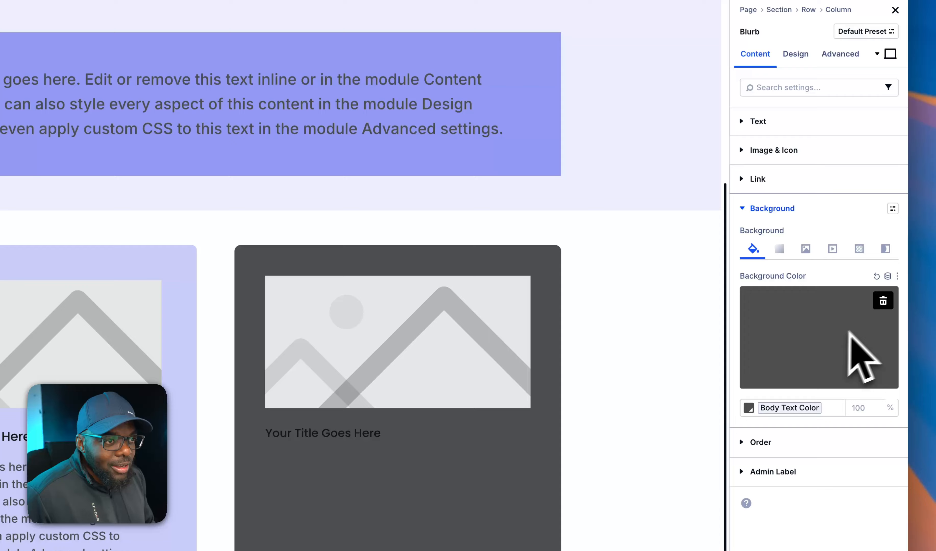
click(884, 301)
Give the second-column blurb a custom light blue background color, 47CEF8.
click(787, 346)
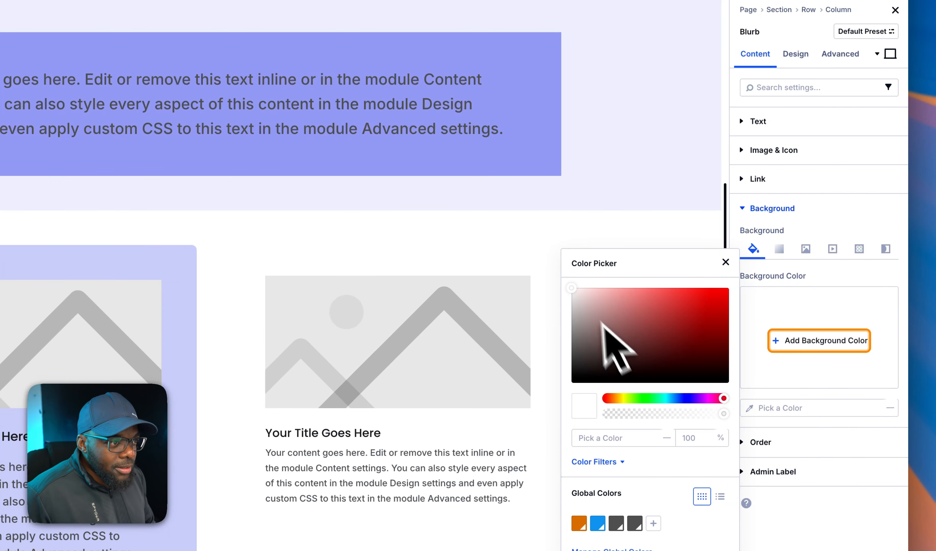
drag(573, 293, 573, 319)
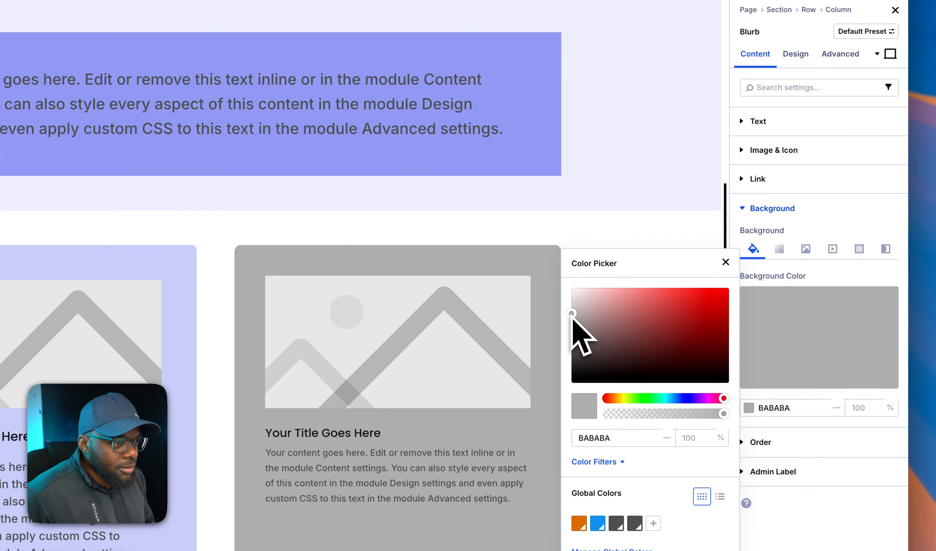
click(671, 398)
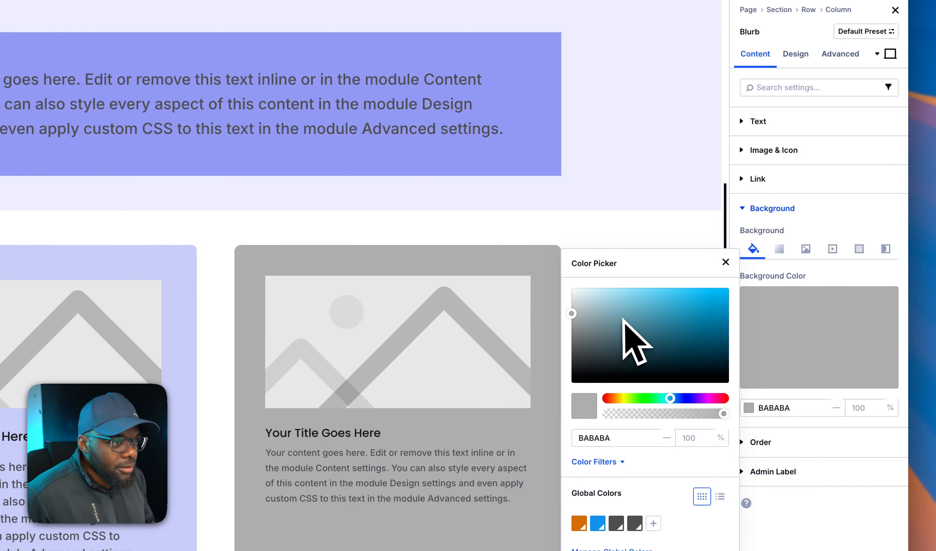
drag(622, 319, 684, 294)
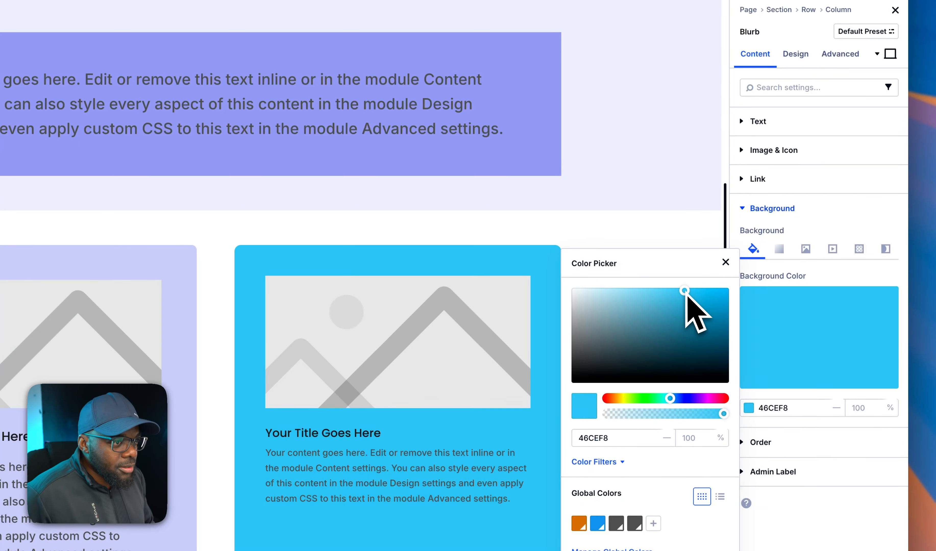
click(726, 262)
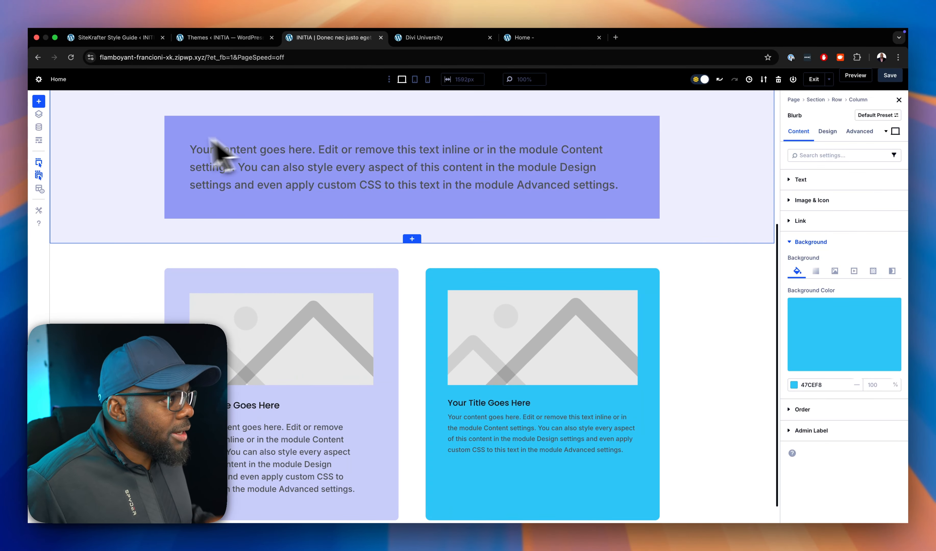
Preview the page down to the two blurbs and inspect it with the browser's responsive device view.
click(863, 81)
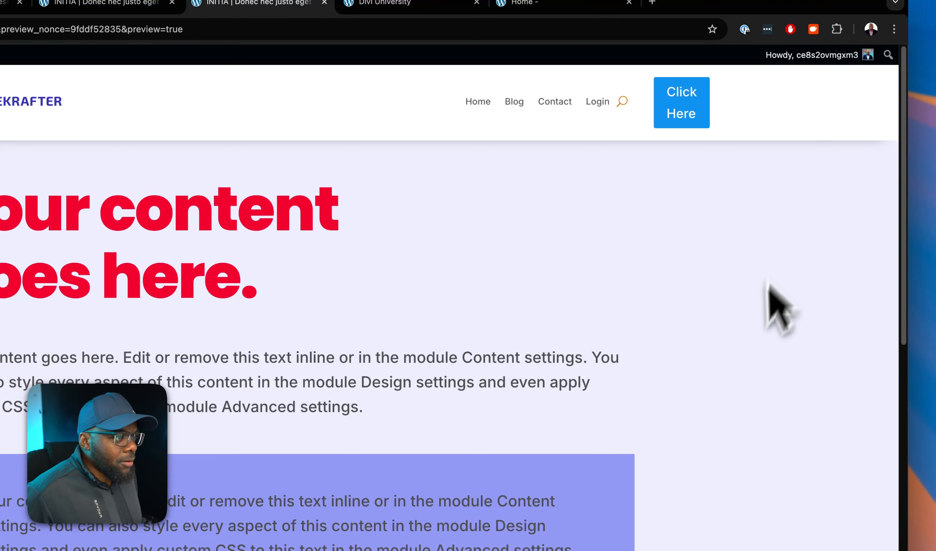
scroll(755, 360, down, 10)
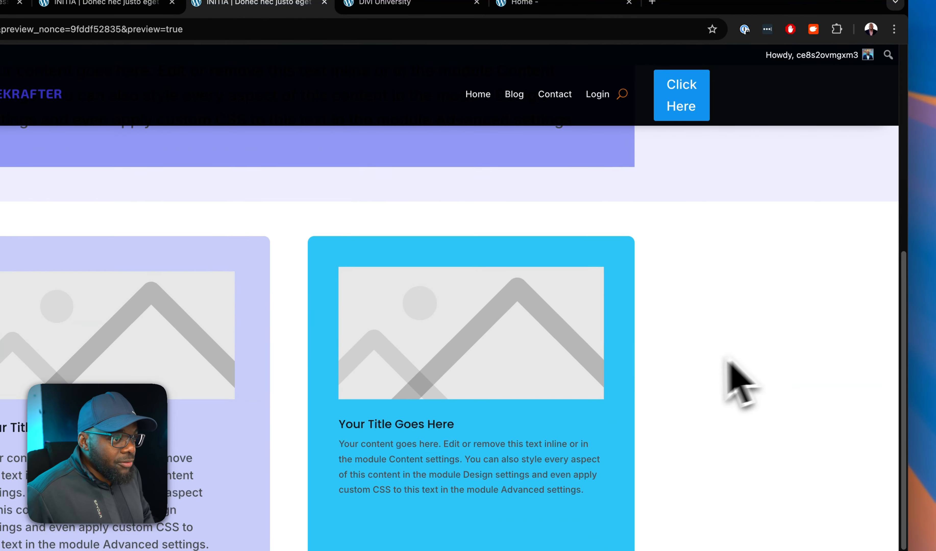
right_click(675, 360)
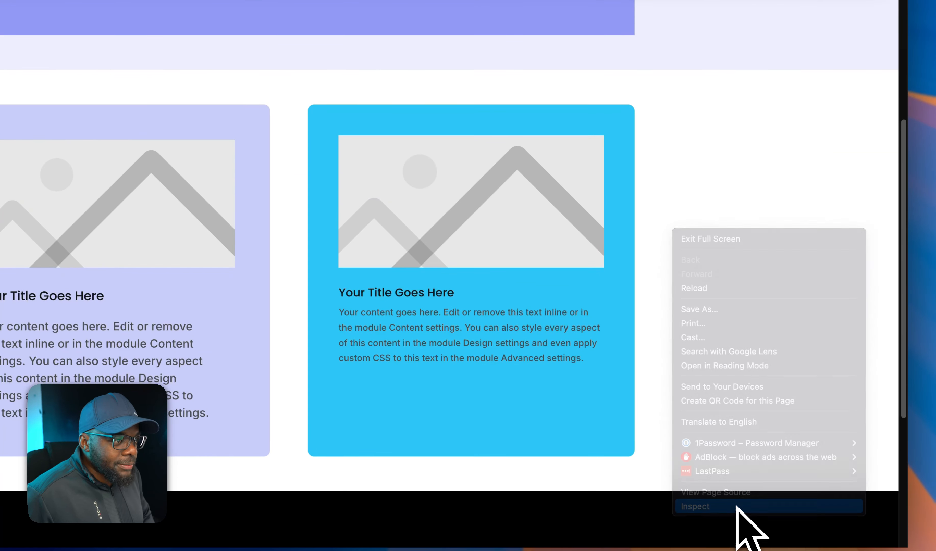
click(736, 507)
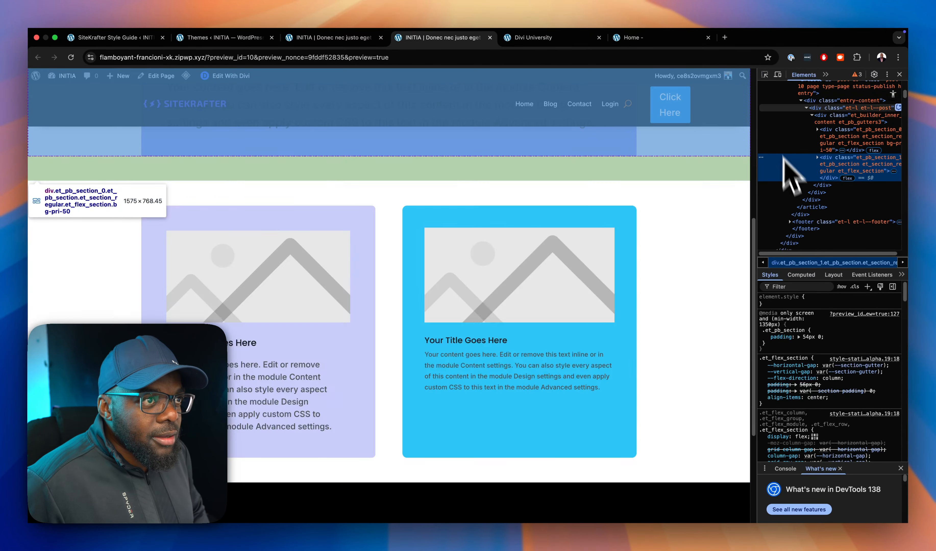
click(778, 74)
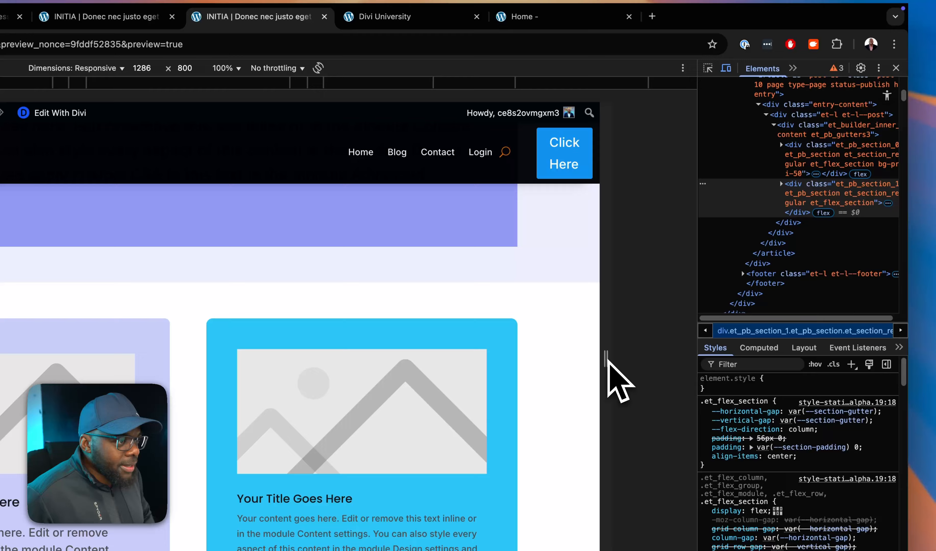
Narrow the responsive preview to about 559 px wide and compare the padding of the two stacked blurbs.
drag(608, 360, 500, 367)
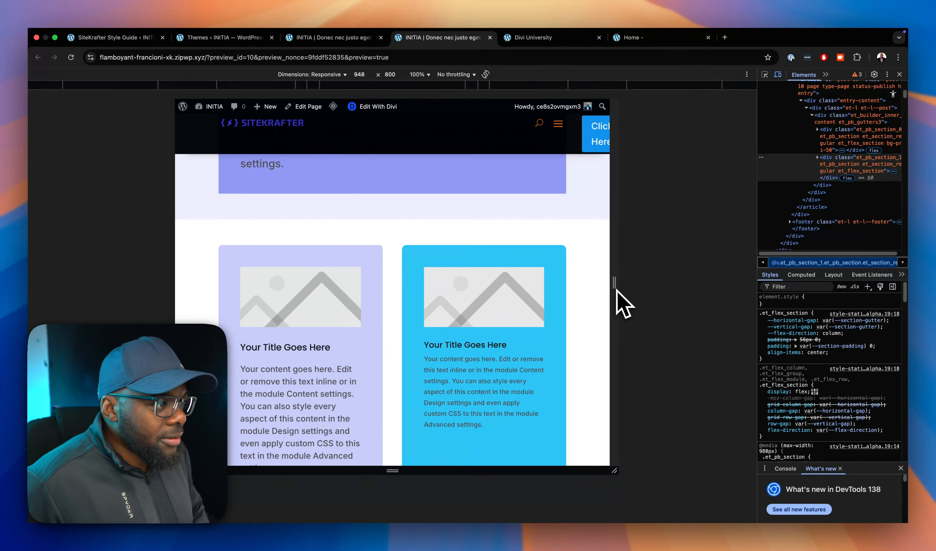
drag(617, 289, 529, 298)
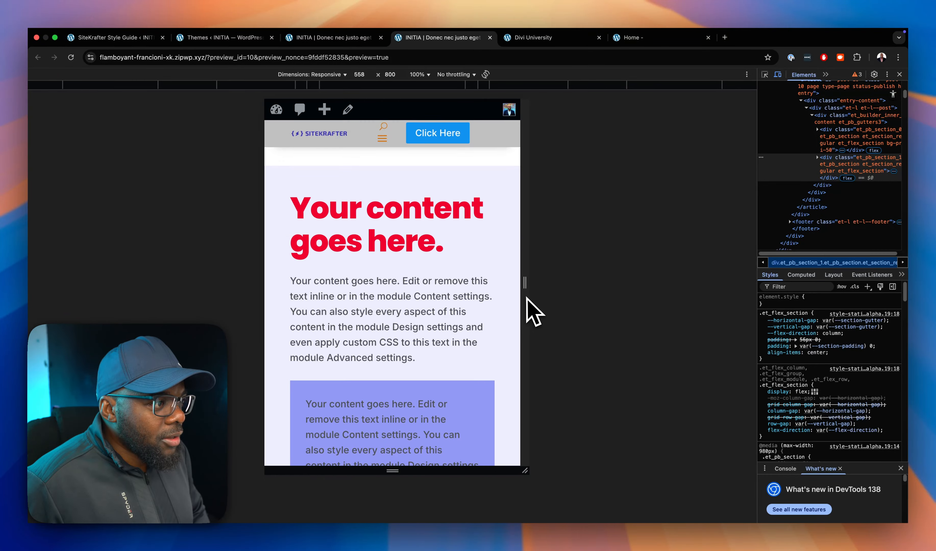
scroll(399, 346, down, 5)
scroll(371, 339, down, 8)
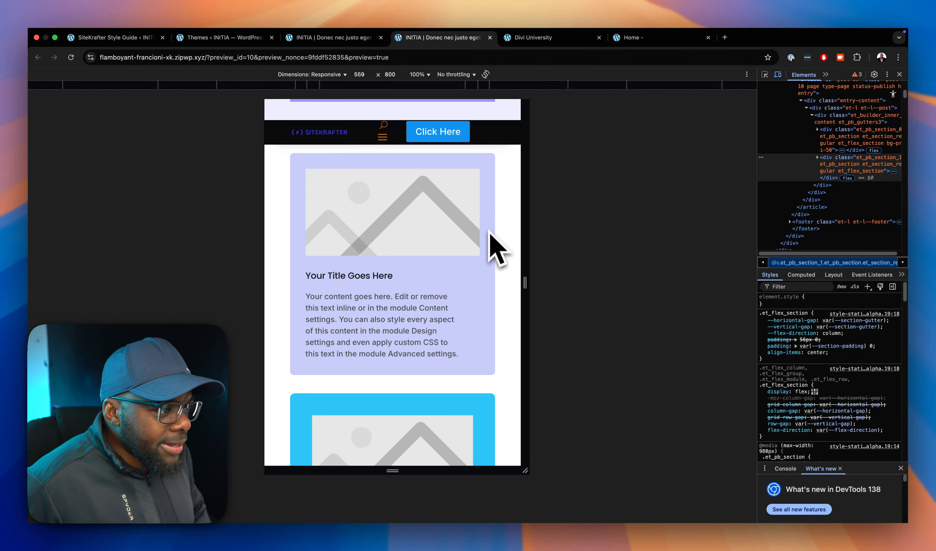
scroll(509, 396, down, 5)
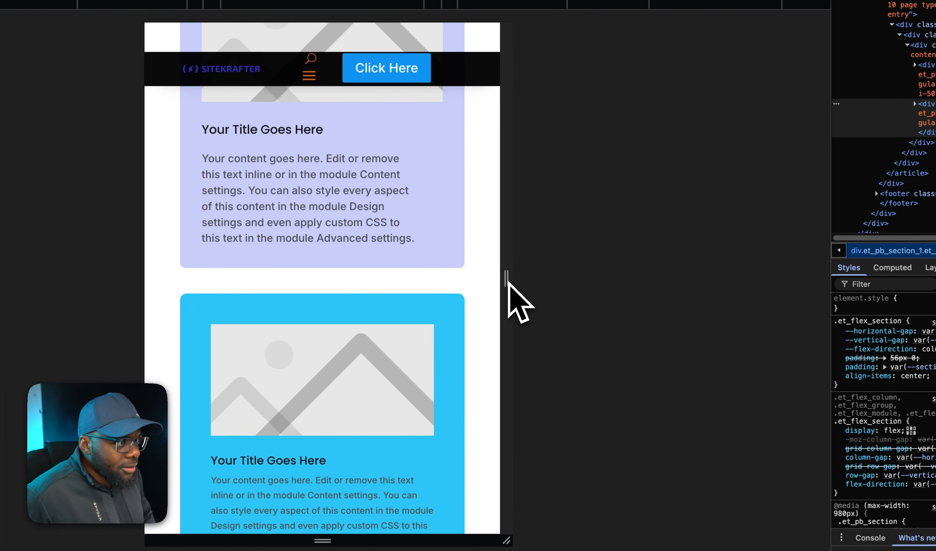
Examine the blurbs' padding at about 480 px wide, and widen the preview to about 1550 px.
mouse_move(525, 284)
mouse_down()
mouse_move(487, 272)
mouse_move(508, 286)
mouse_up()
scroll(462, 331, up, 1)
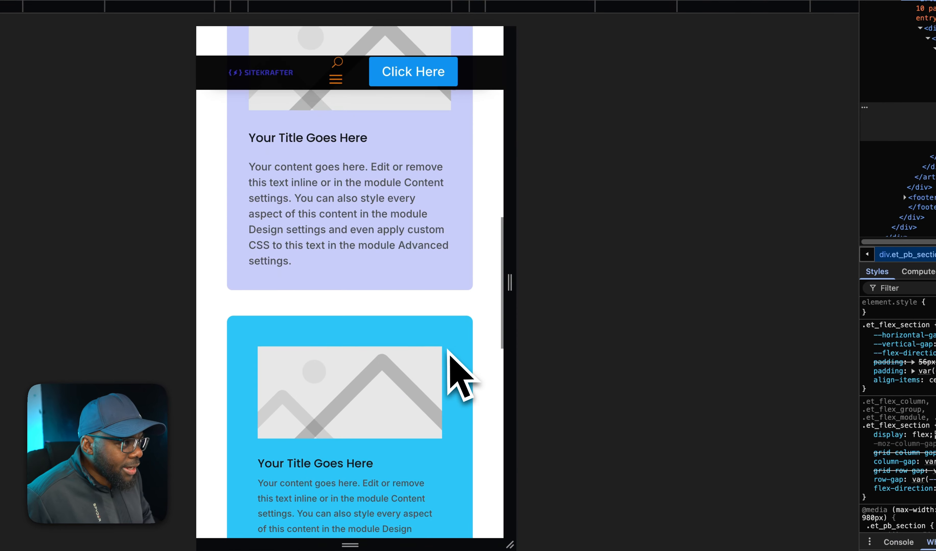
scroll(458, 381, up, 3)
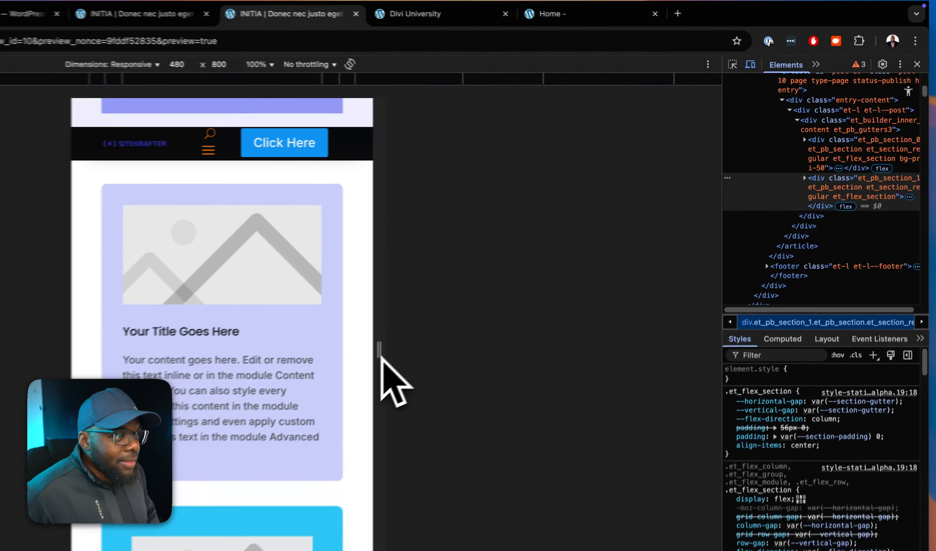
drag(507, 284, 697, 287)
drag(638, 361, 735, 366)
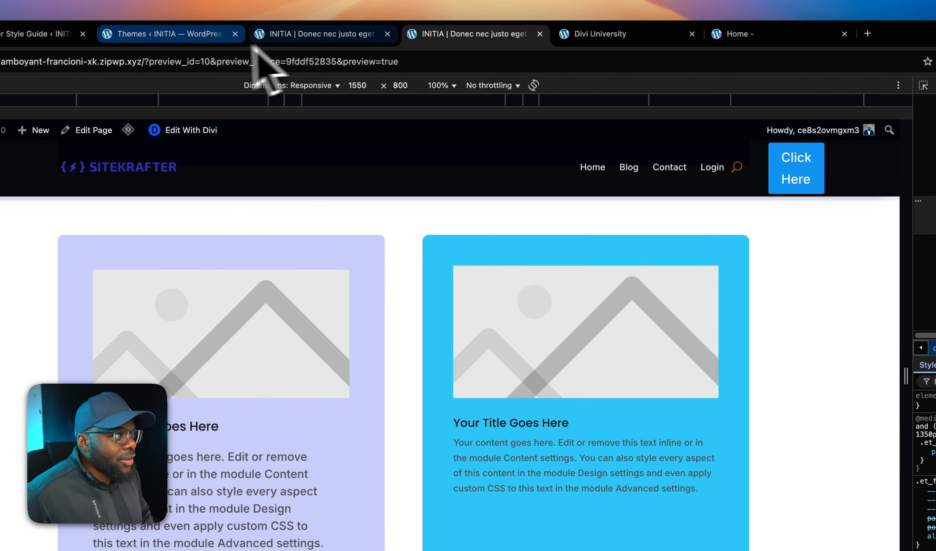
Return to the page builder and check the layout in tablet view and in desktop view.
click(134, 13)
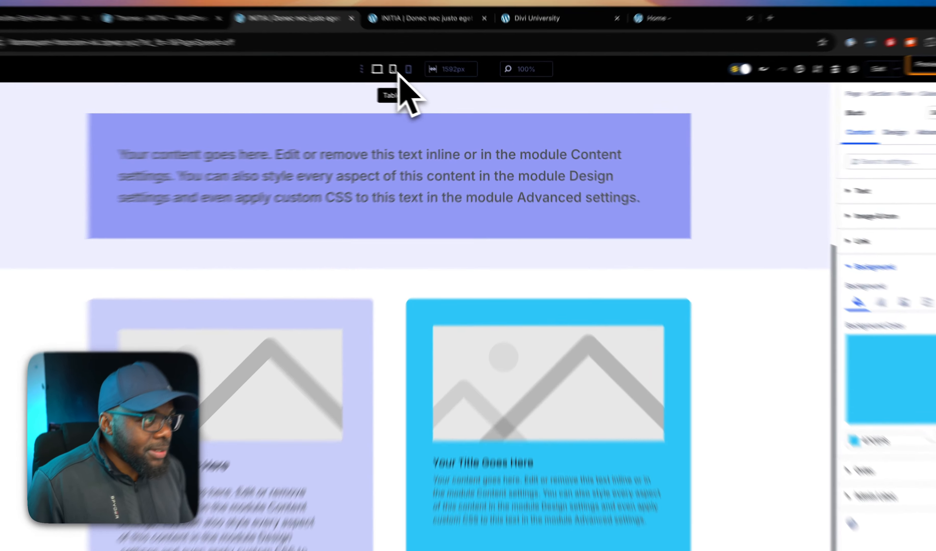
click(415, 80)
click(402, 80)
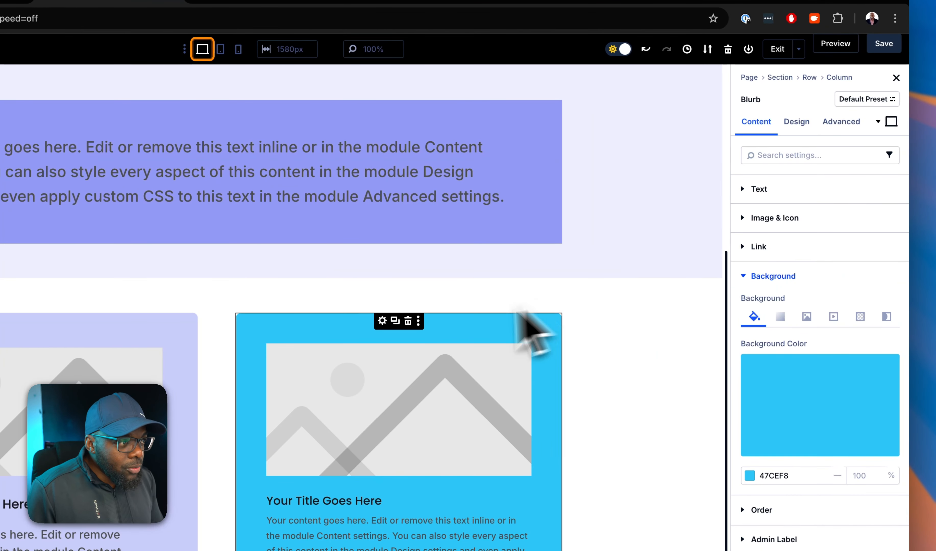
Set the second-column blurb's tablet padding to 2 rem on all four sides.
click(798, 125)
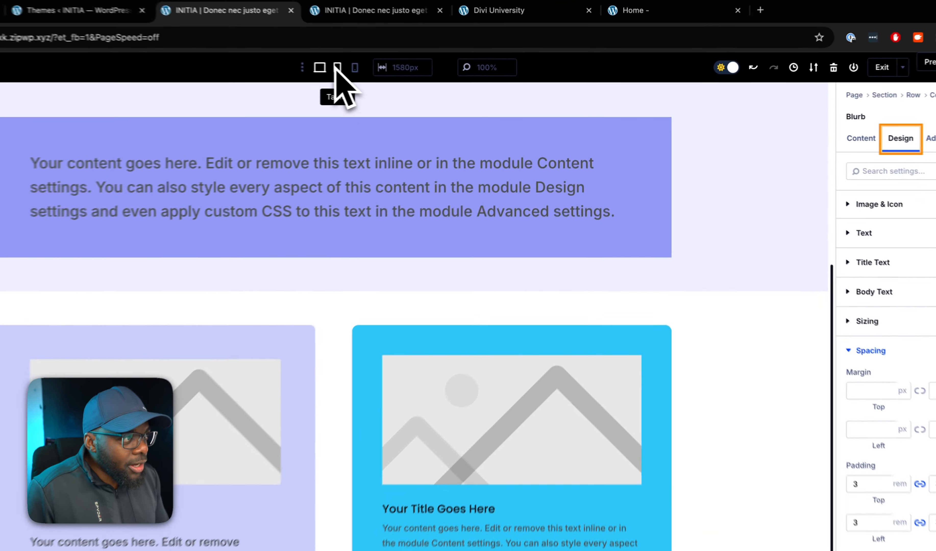
click(428, 80)
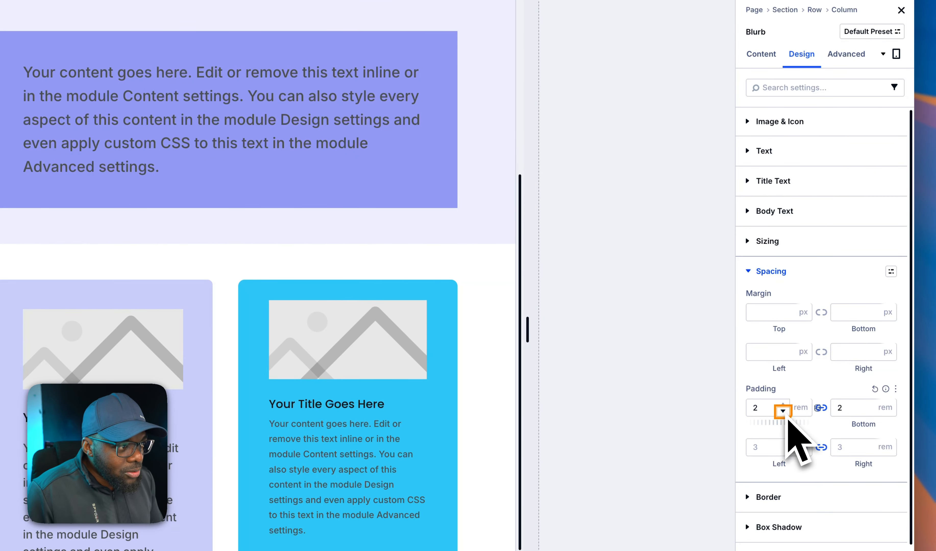
click(782, 450)
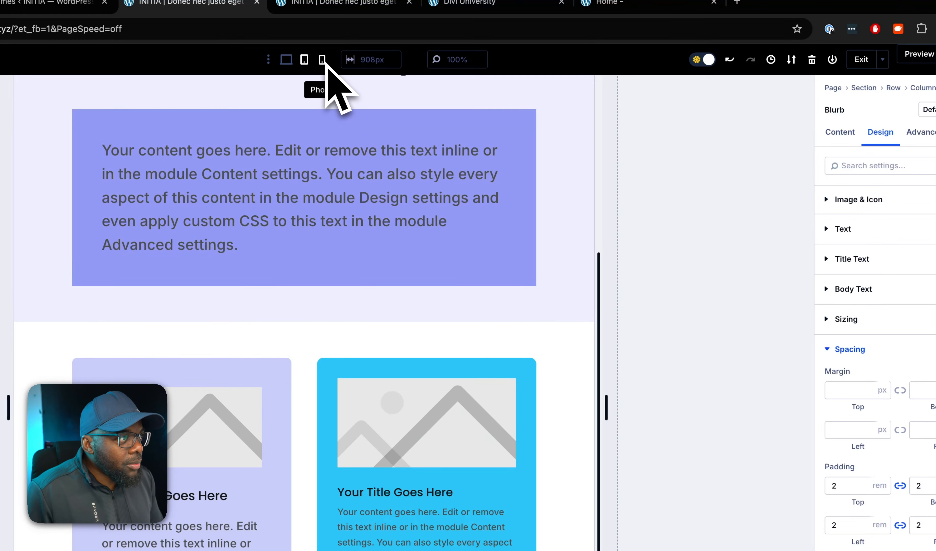
Set the second-column blurb's phone padding to 1.5 rem on all four sides.
click(323, 60)
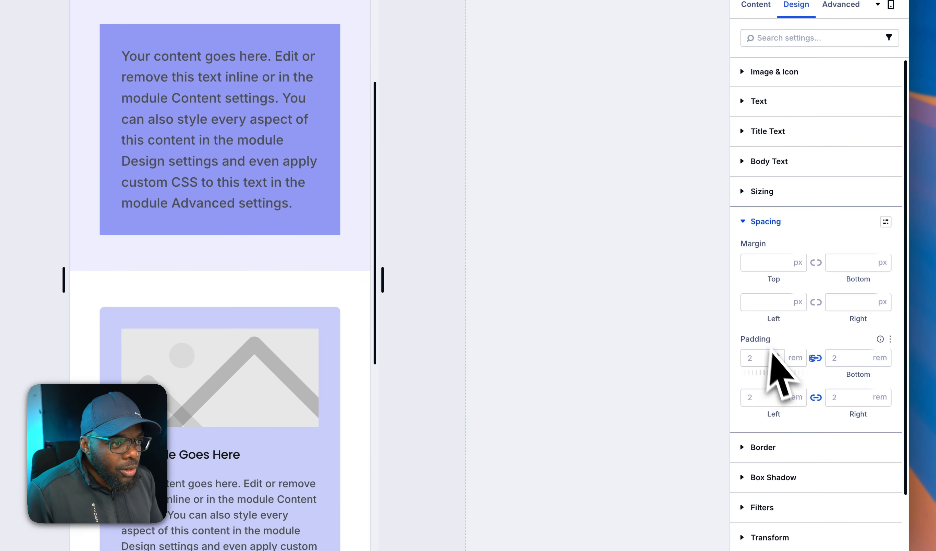
click(762, 361)
text(1.5)
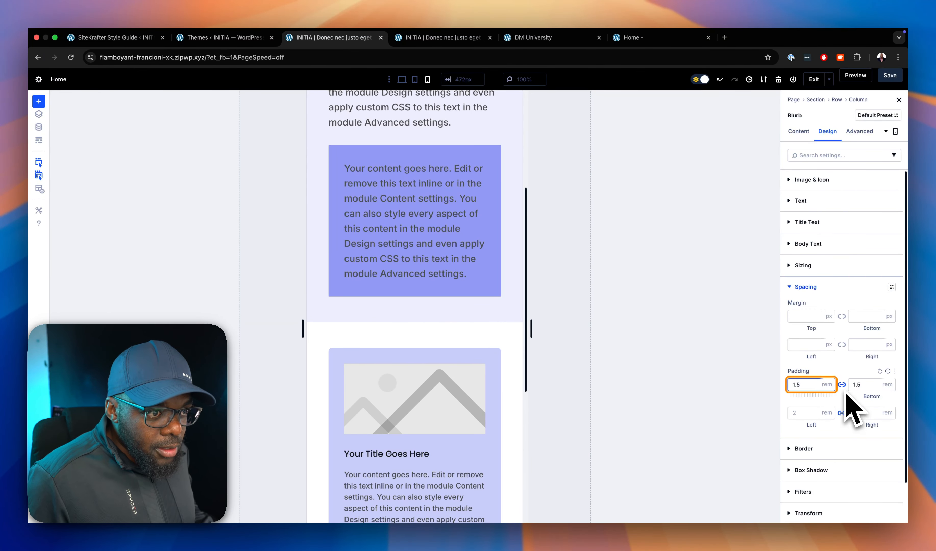
click(806, 414)
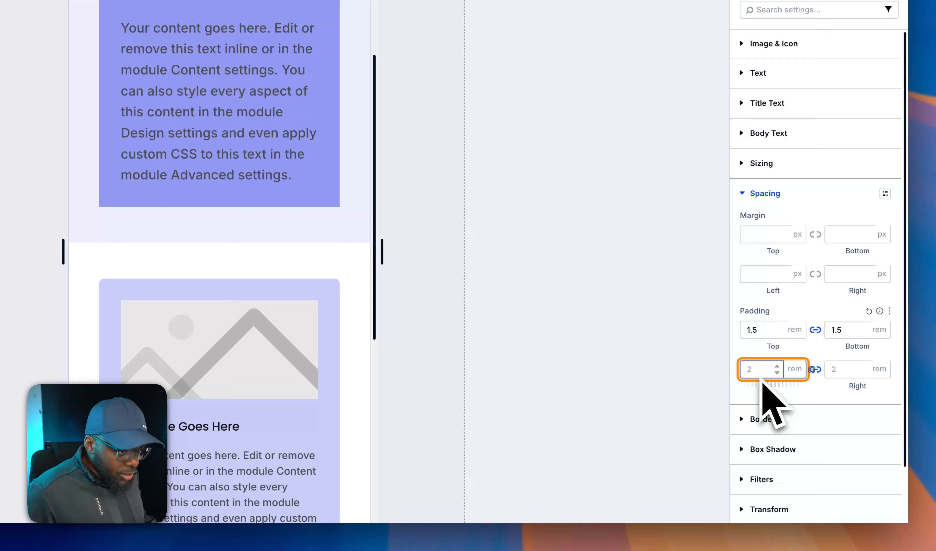
text(1.5)
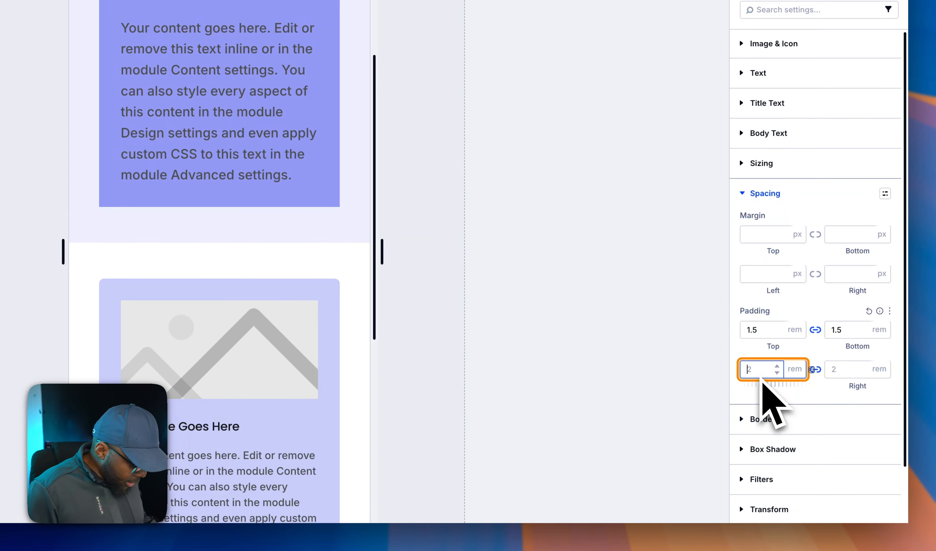
text(re)
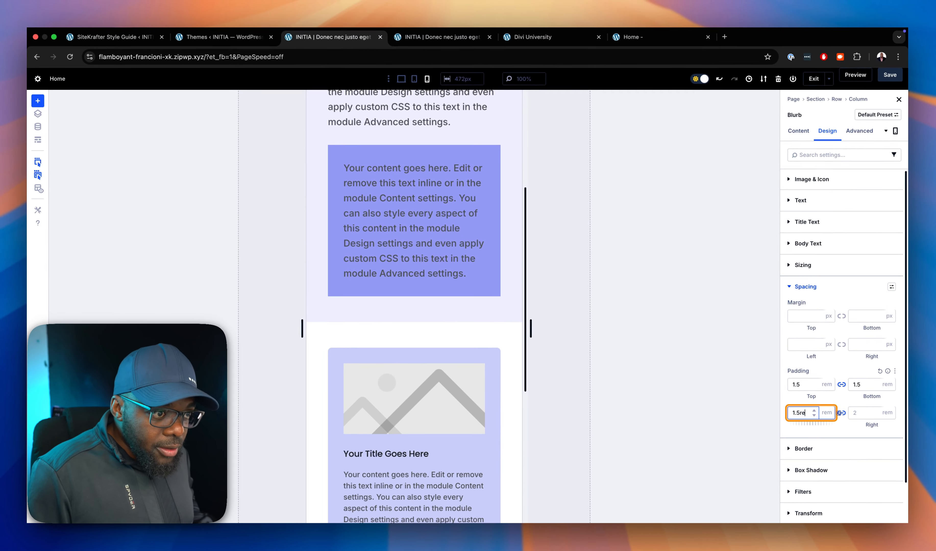
text(m)
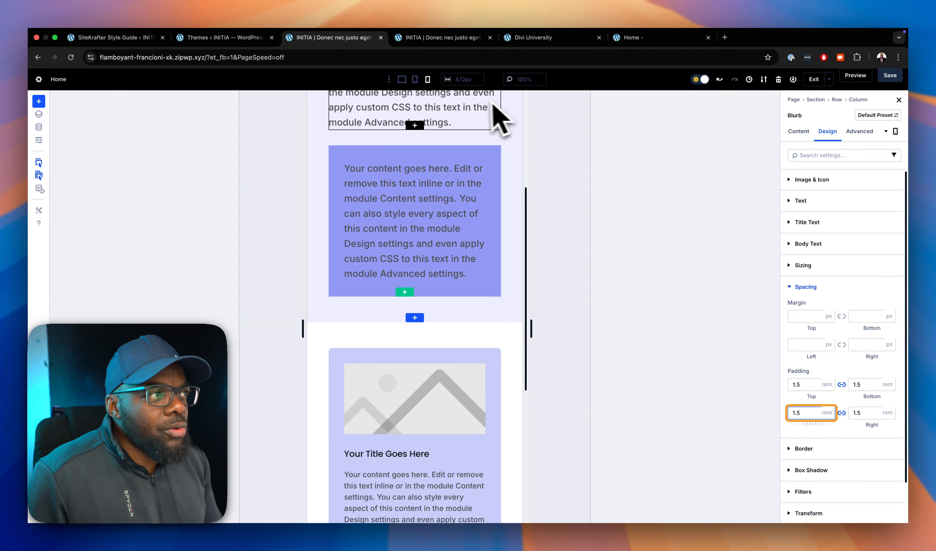
In desktop view, replace the first-column blurb's pad-l CSS class with pad-m.
click(402, 79)
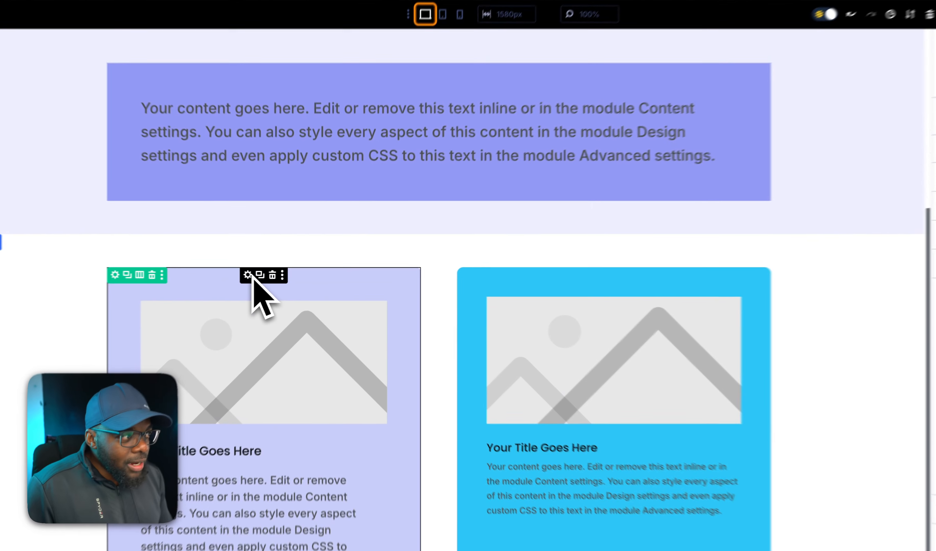
click(249, 276)
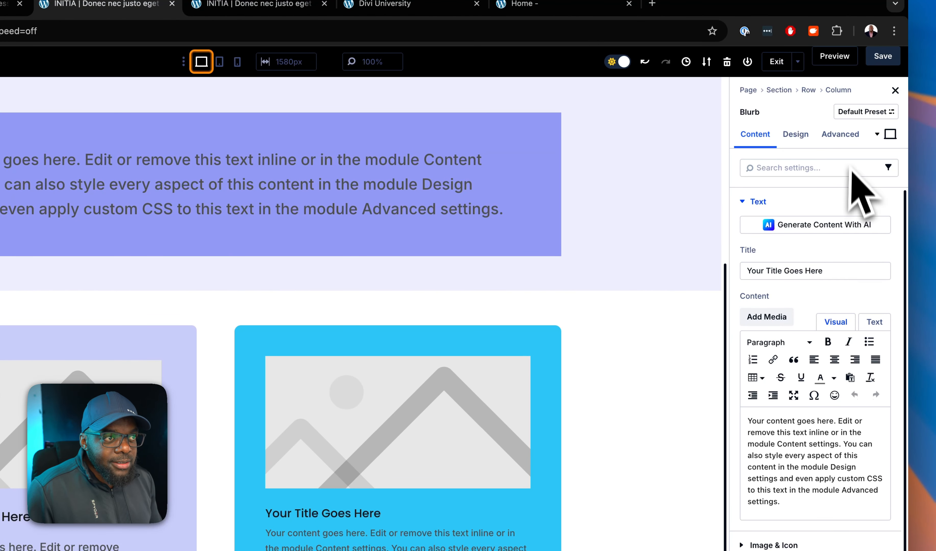
click(840, 135)
click(818, 204)
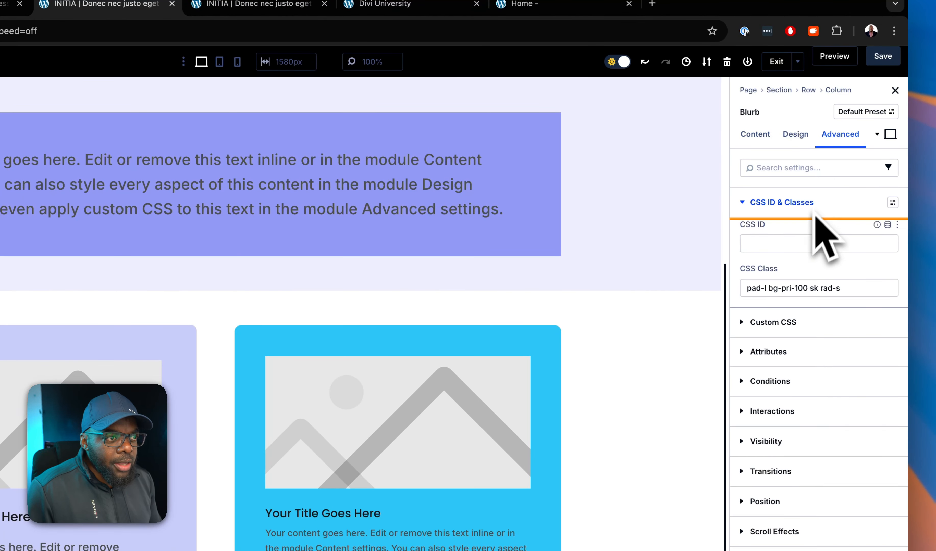
click(771, 295)
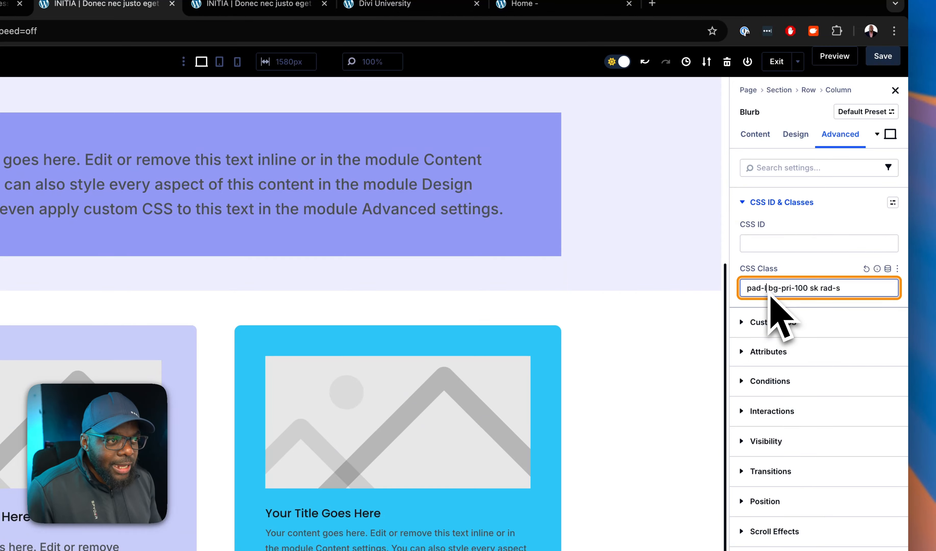
key(BackSpace)
text(m)
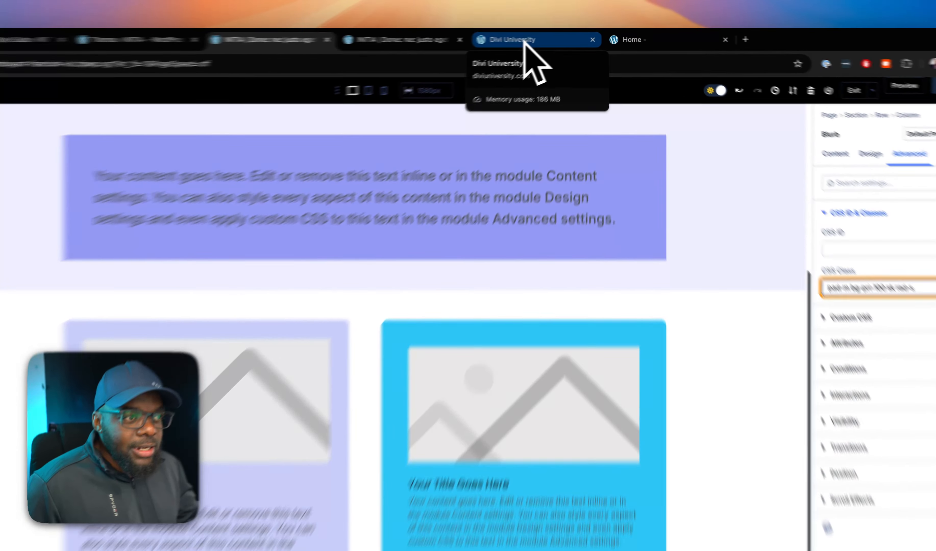
Look through the Divi University community feed and bring up the Divi University home page.
click(539, 37)
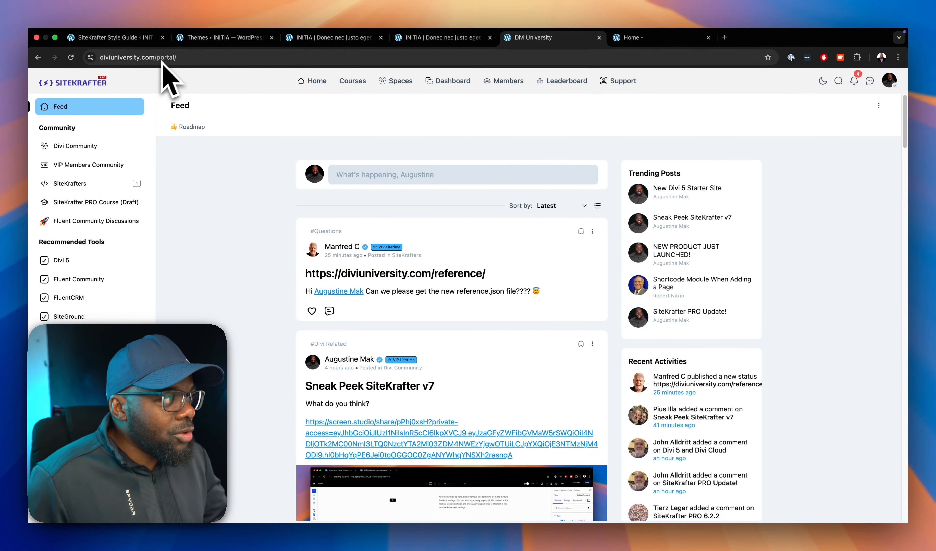
scroll(575, 334, down, 5)
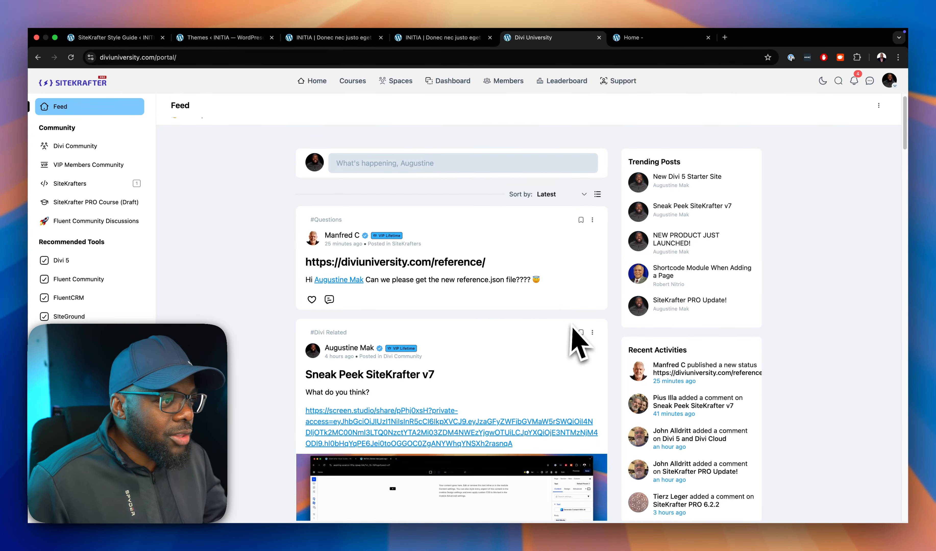
scroll(577, 327, down, 20)
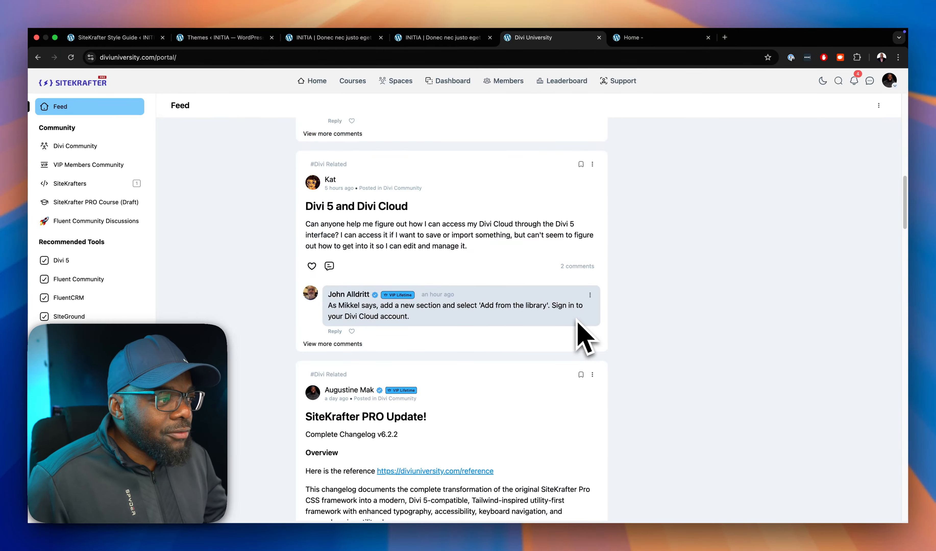
scroll(578, 320, down, 8)
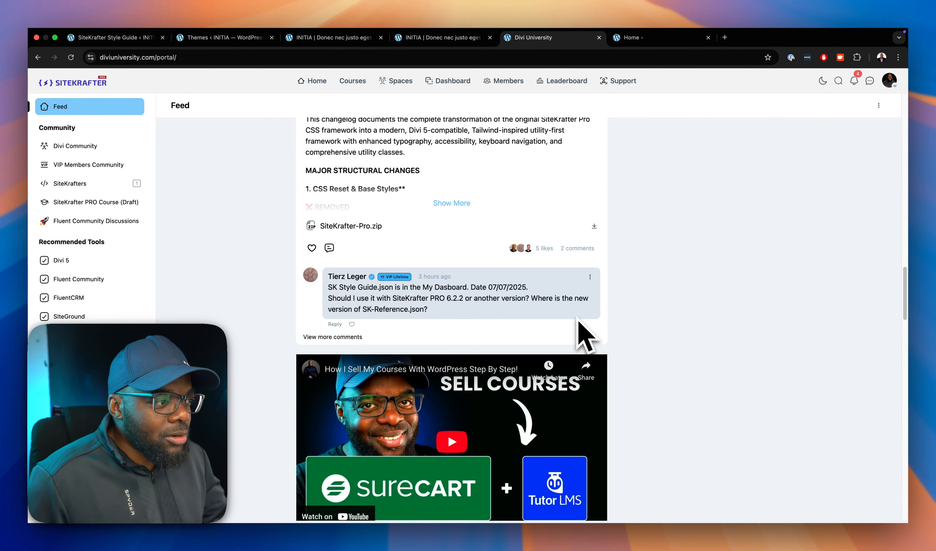
scroll(578, 320, up, 9)
scroll(586, 333, up, 15)
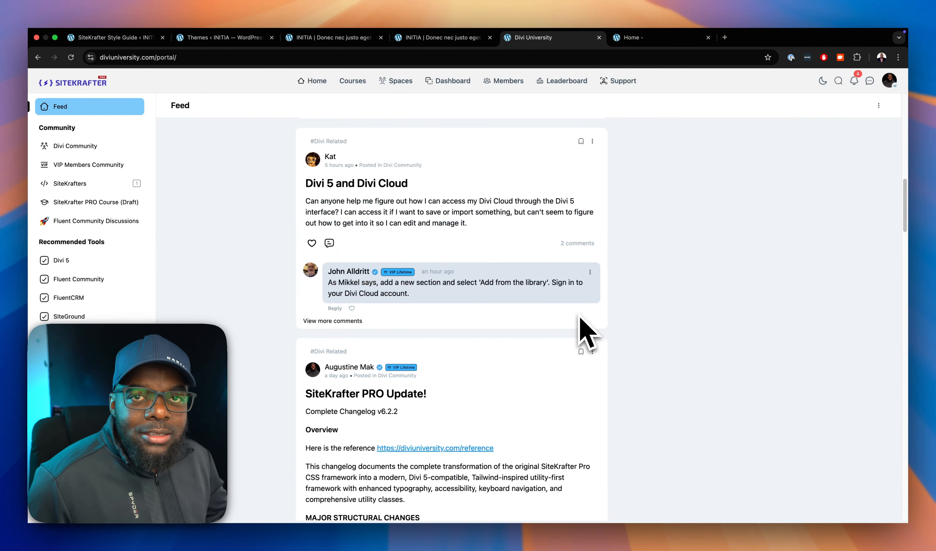
scroll(582, 315, up, 12)
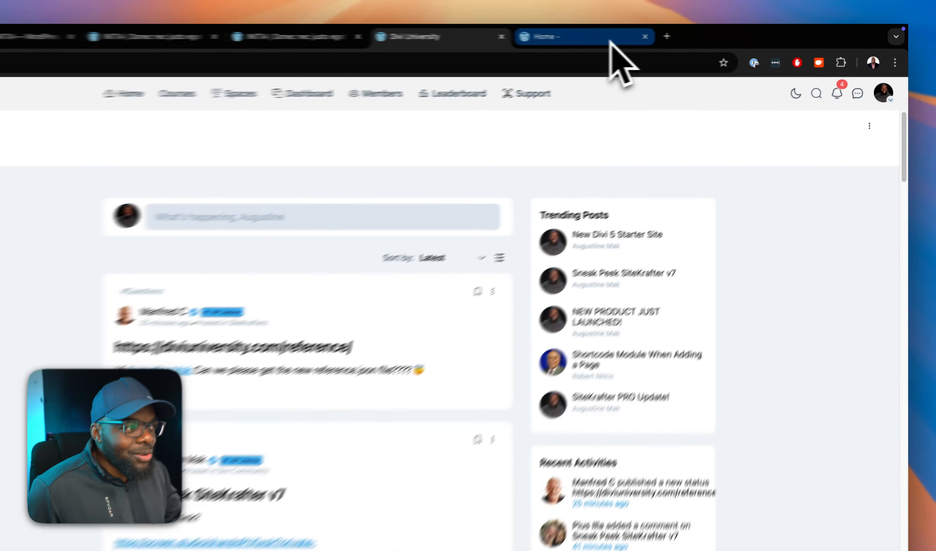
click(681, 37)
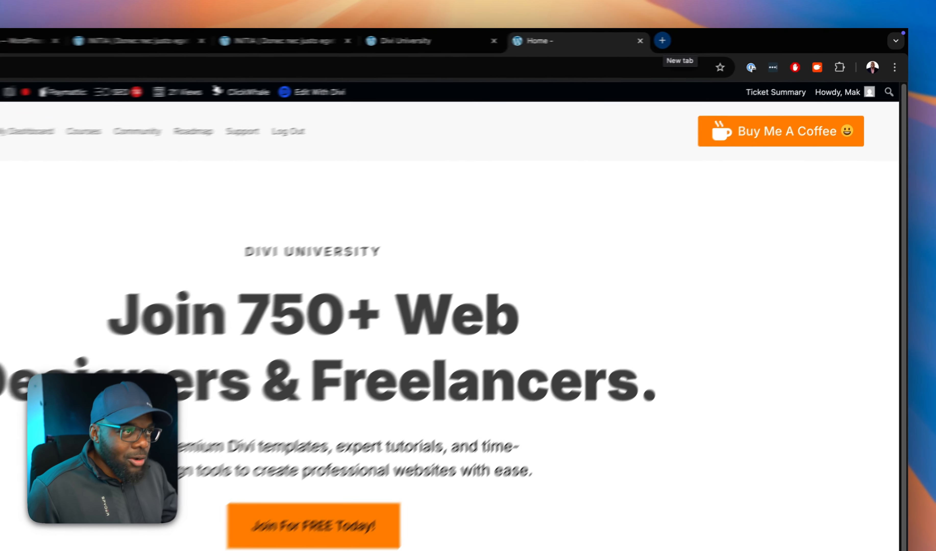
Open sitekrafter.com in a new browser tab and go to its SiteKrafter-Pro pricing page.
click(725, 37)
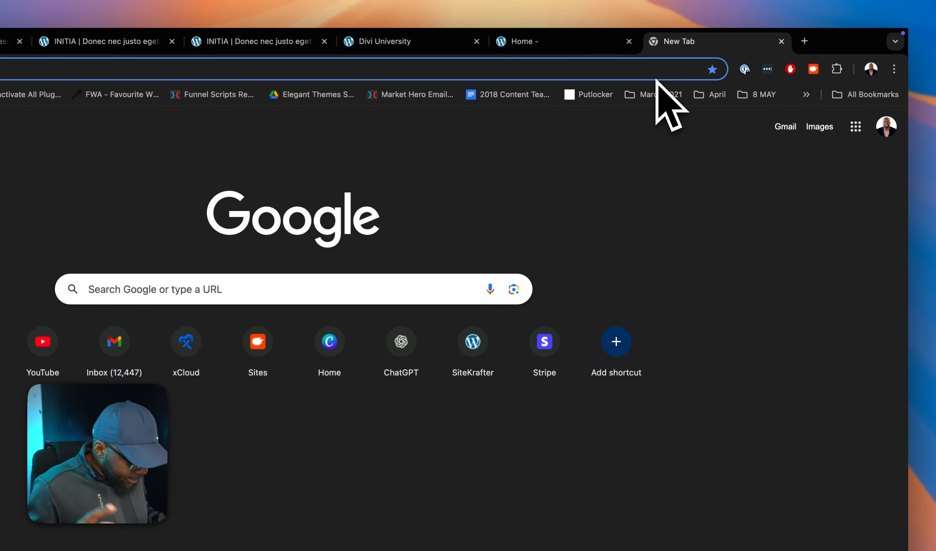
text(site)
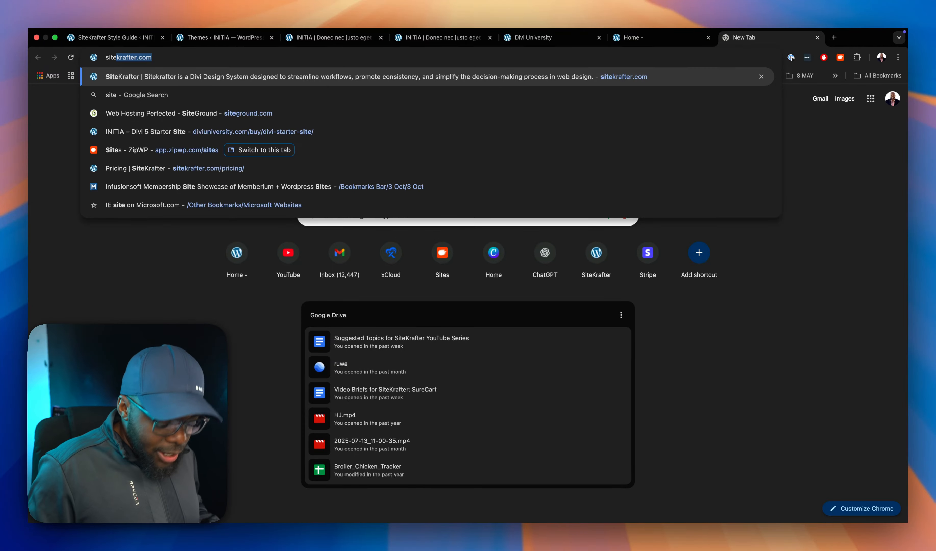
key(Return)
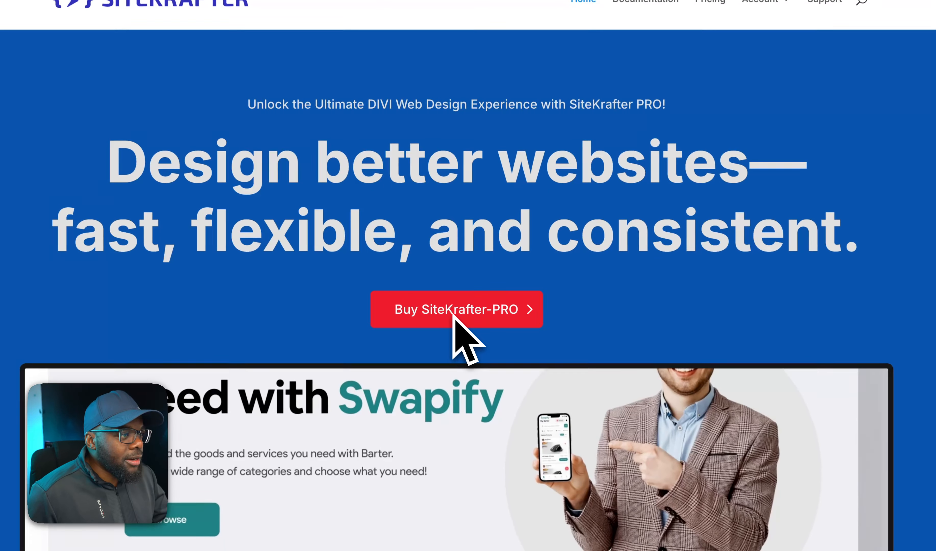
click(454, 314)
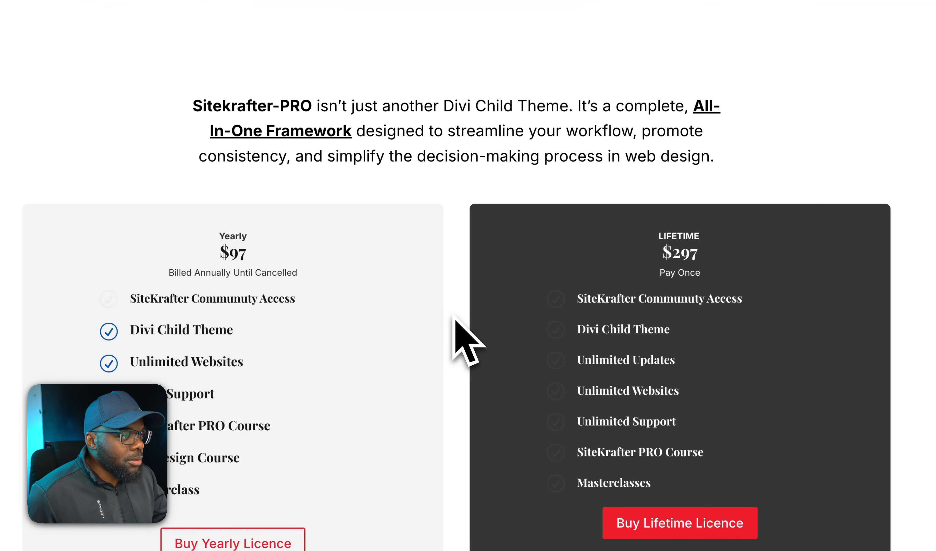
Review the yearly and lifetime licence plans, highlighting the lifetime label, and return to the WordPress Themes page.
scroll(428, 366, down, 2)
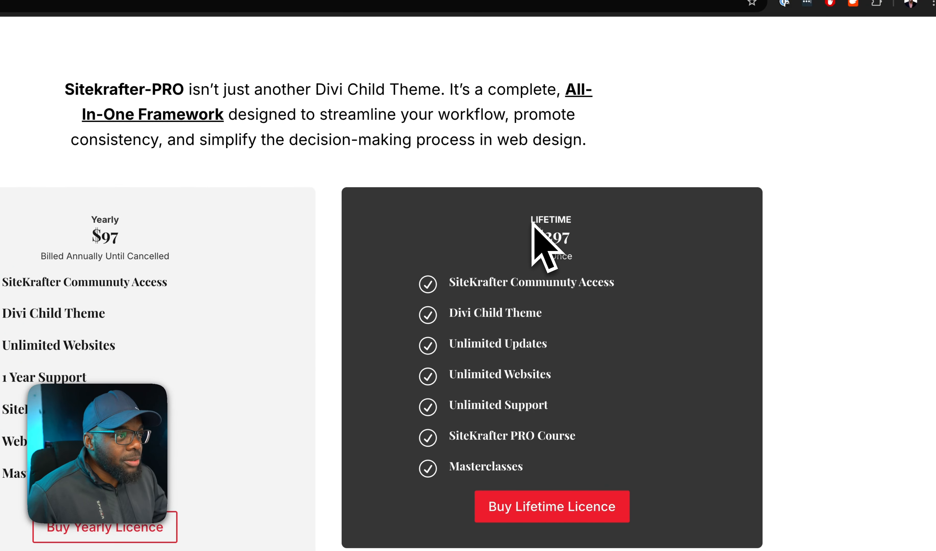
drag(532, 220, 581, 220)
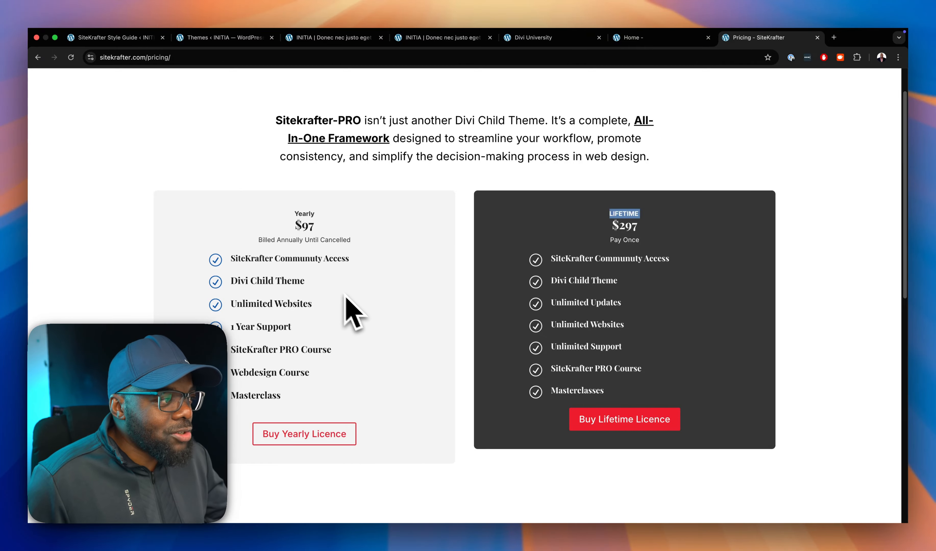
scroll(379, 322, up, 2)
mouse_move(132, 34)
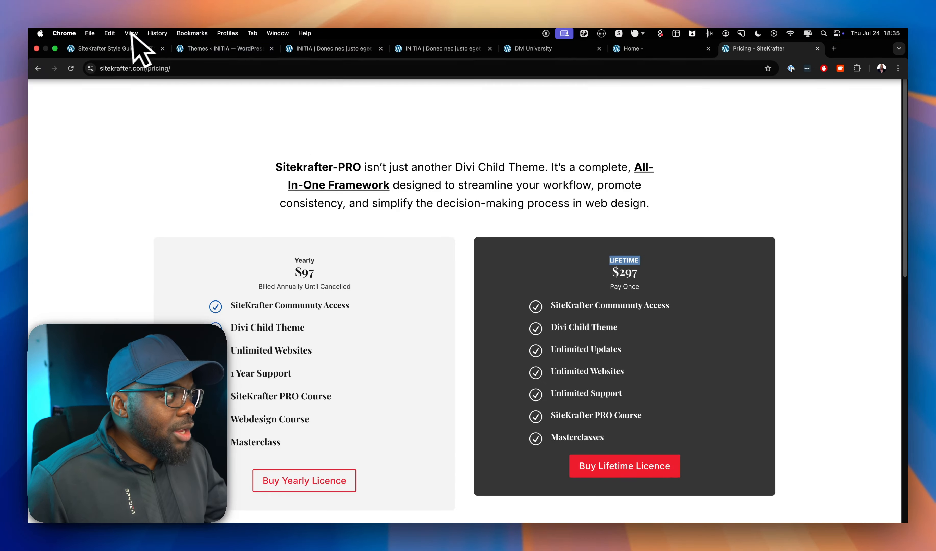
click(215, 48)
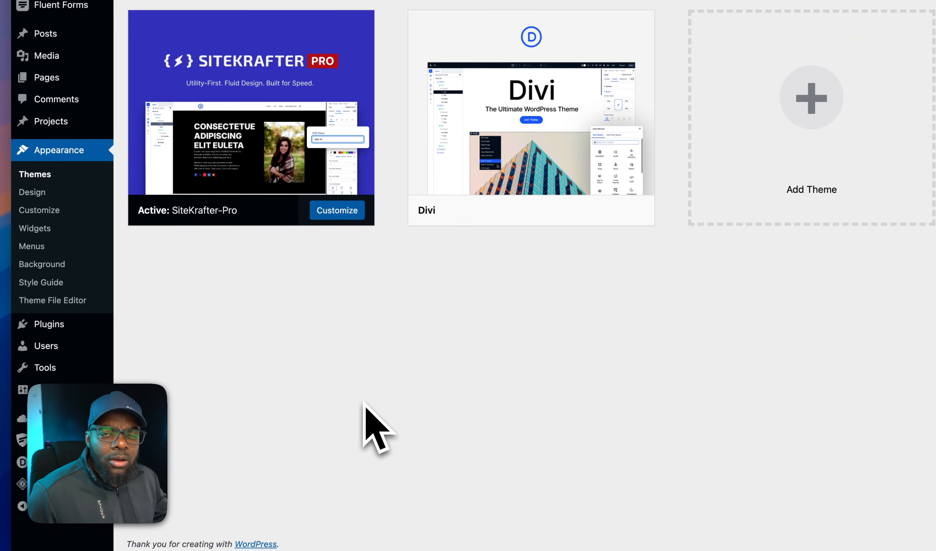